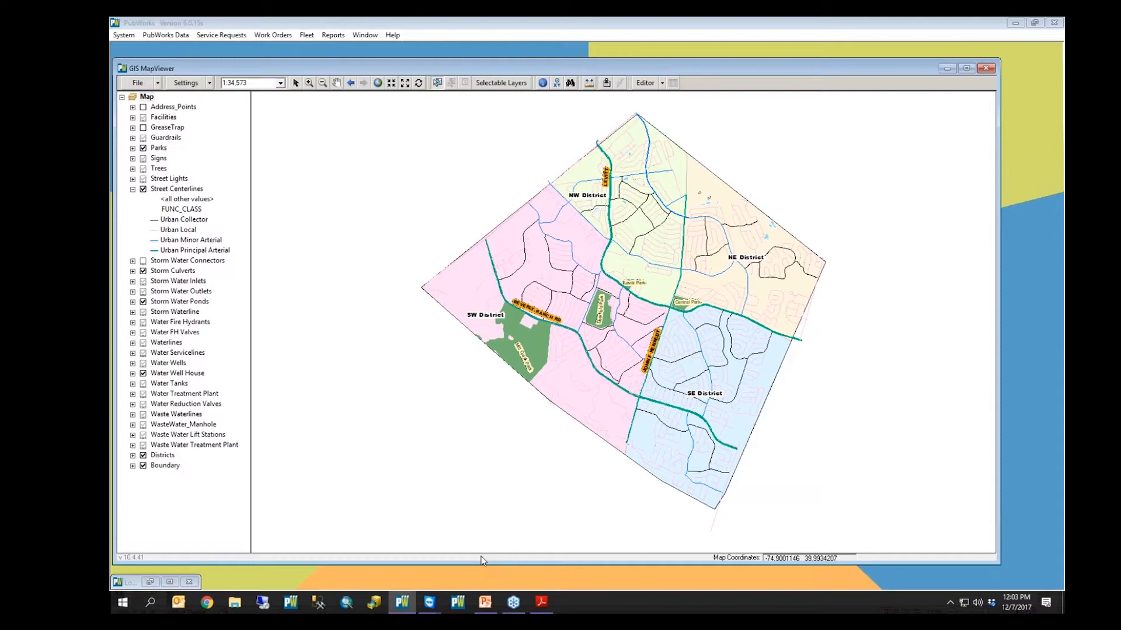
Zoom in on the upper NW District along Levitt and make Street Centerlines the only selectable map layer.
{"action": "left_click", "coordinate": [308, 83]}
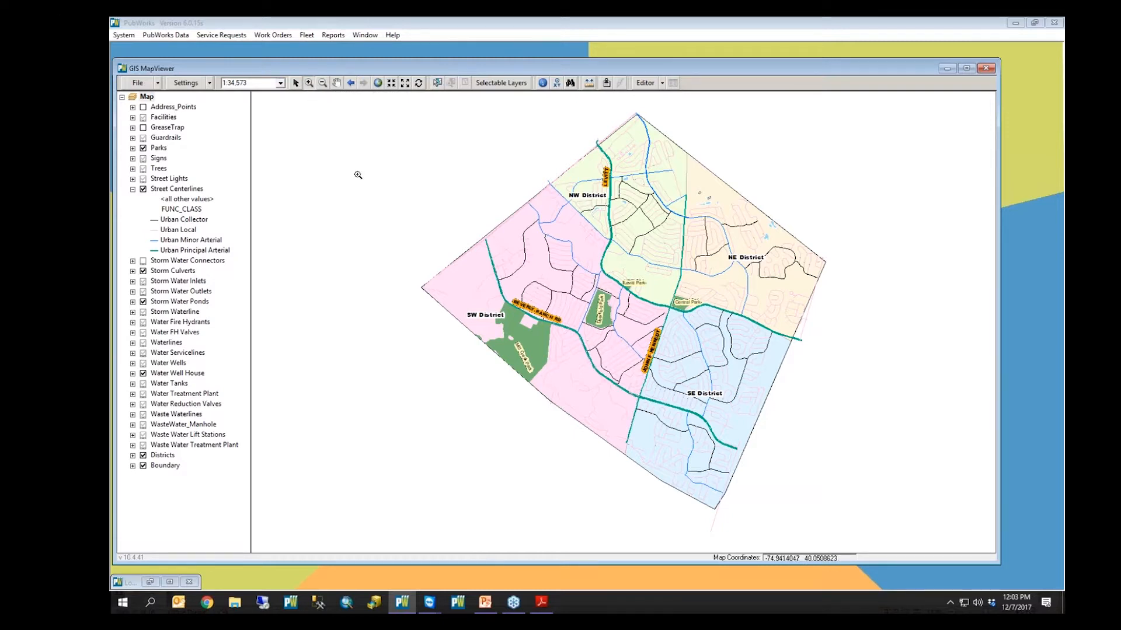
{"action": "left_click_drag", "start_coordinate": [608, 176], "coordinate": [649, 218]}
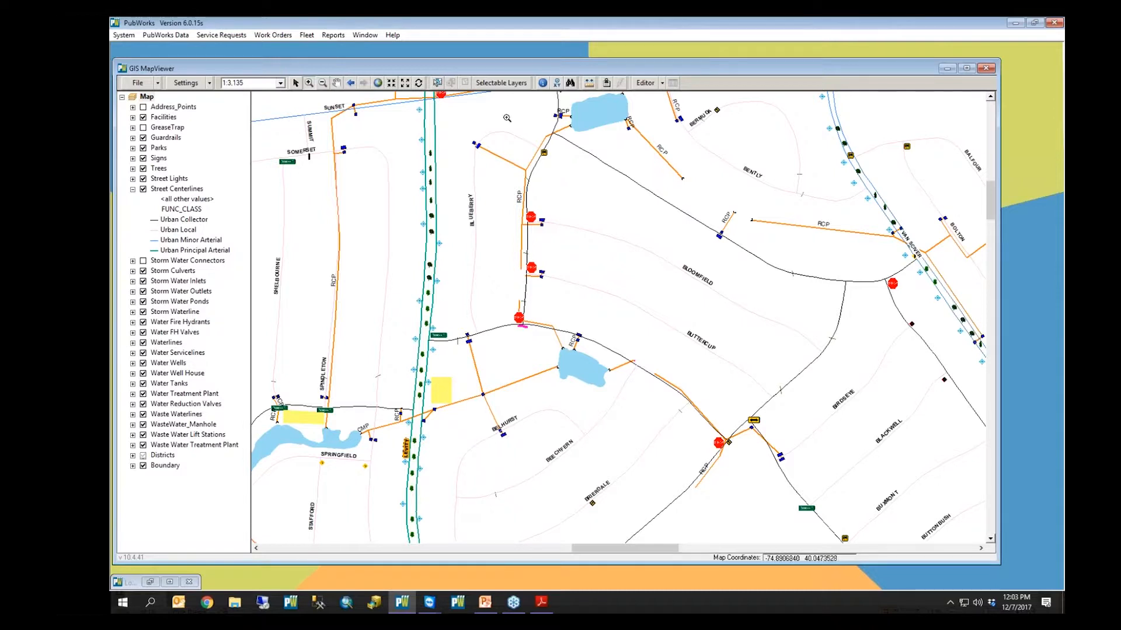
{"action": "left_click", "coordinate": [504, 83]}
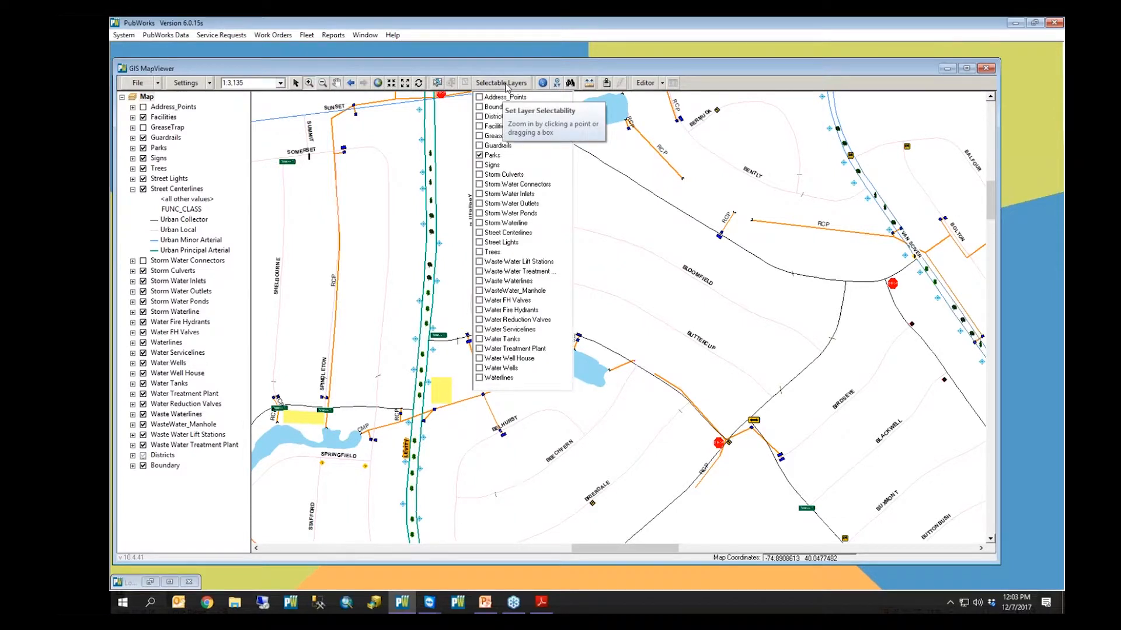
{"action": "left_click", "coordinate": [480, 156]}
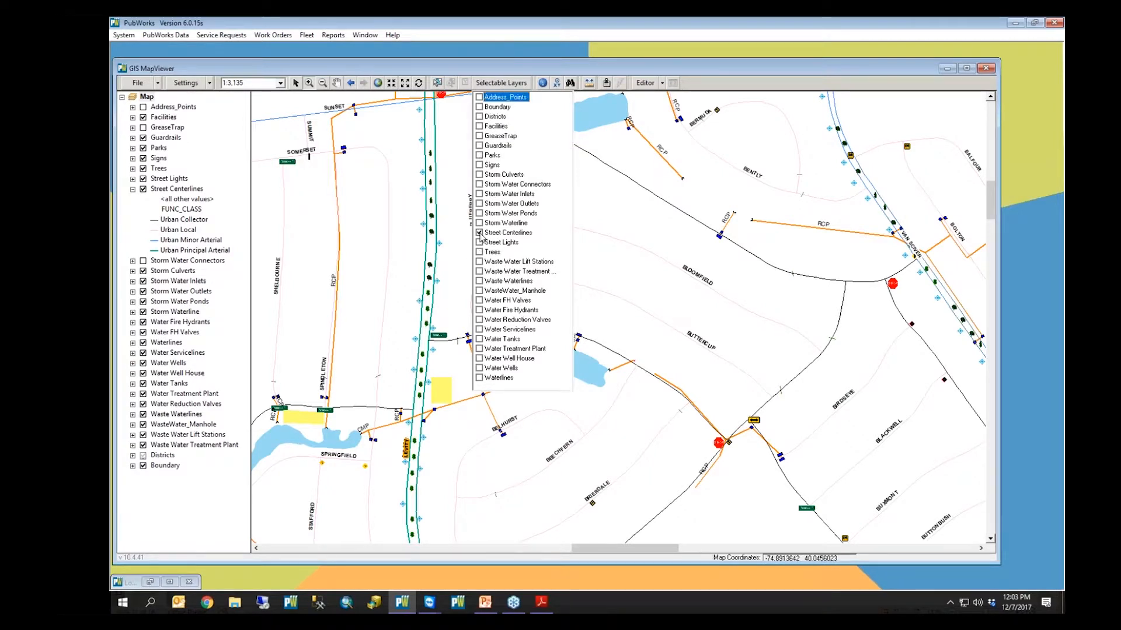
{"action": "left_click", "coordinate": [454, 113]}
Select the Bloomfield street centerline on the map and view its PubWorks data record, closing it when finished.
{"action": "left_click", "coordinate": [439, 86]}
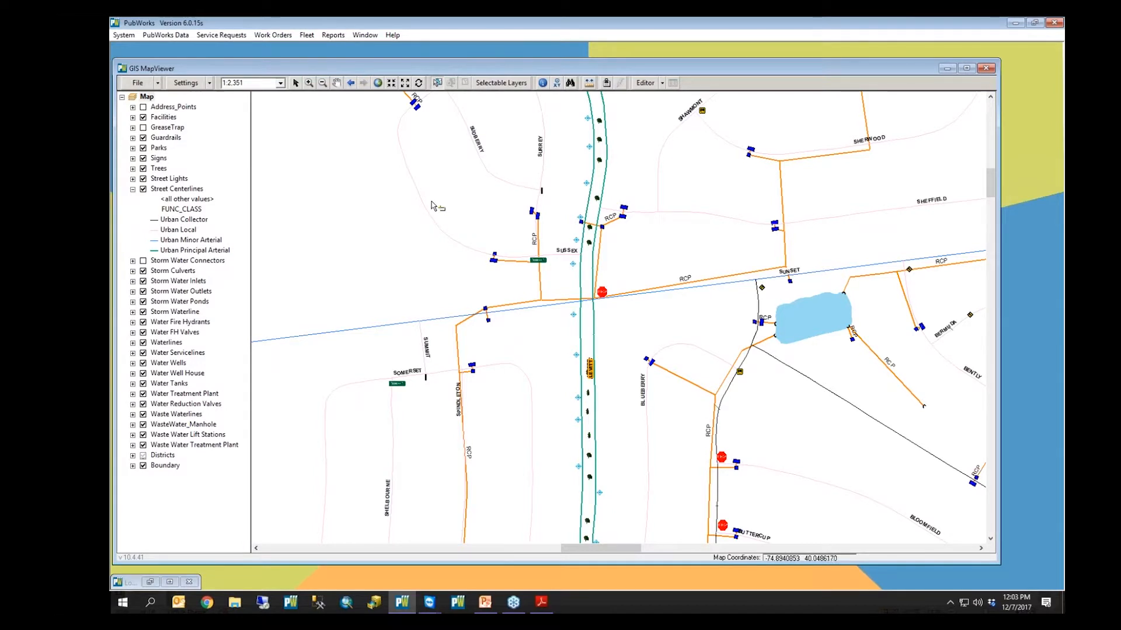
{"action": "scroll", "coordinate": [450, 319], "scroll_direction": "down", "scroll_amount": 3}
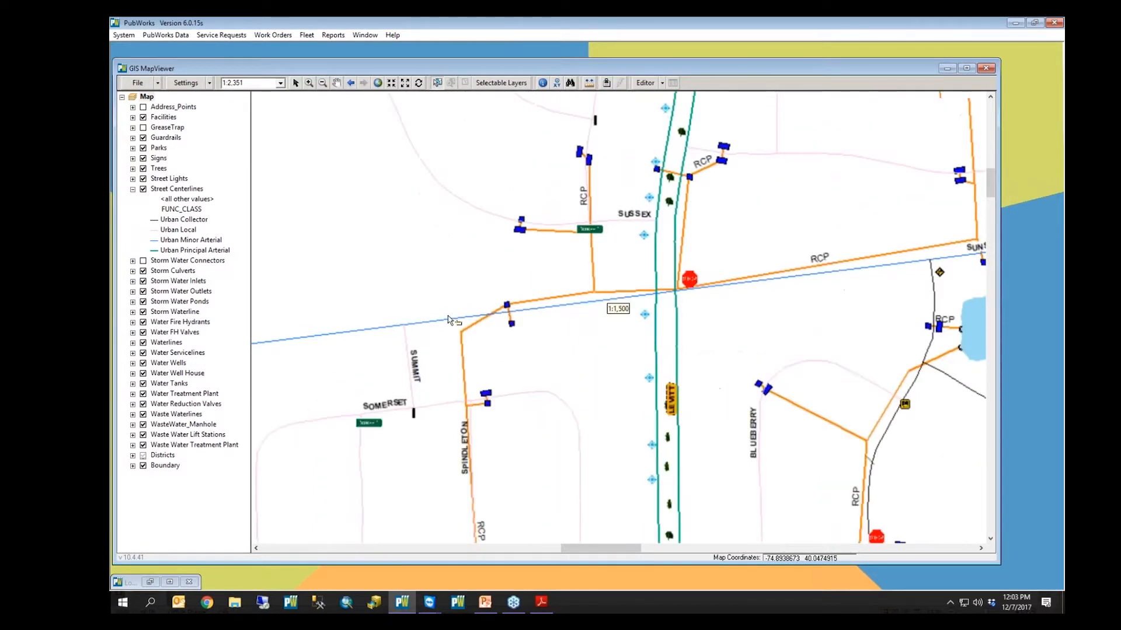
{"action": "scroll", "coordinate": [450, 320], "scroll_direction": "down", "scroll_amount": 1}
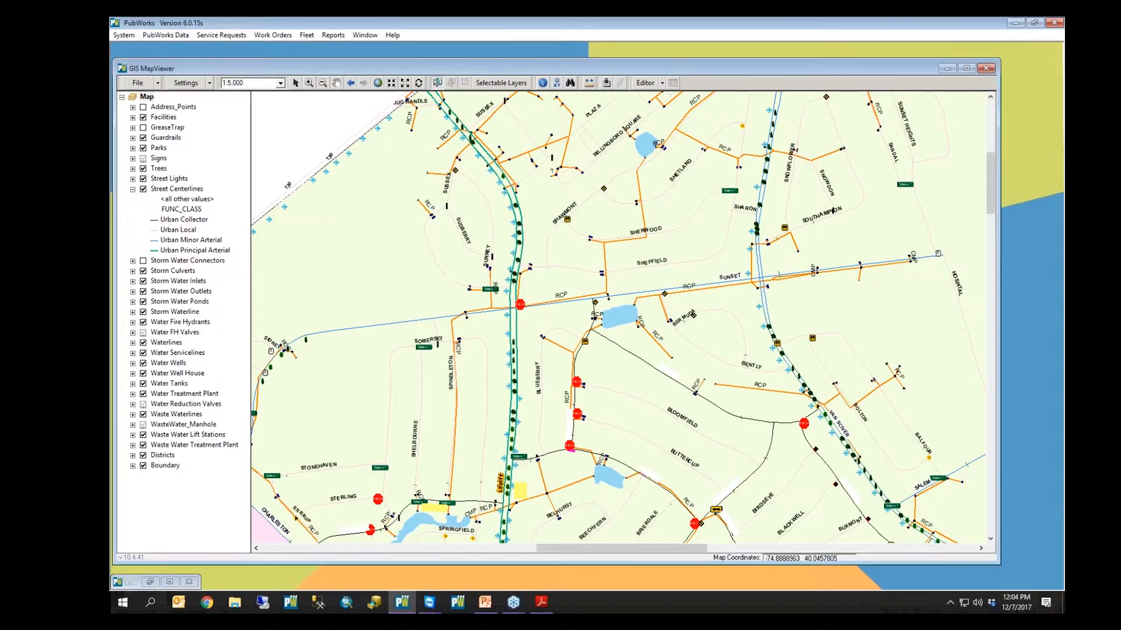
{"action": "left_click", "coordinate": [628, 409]}
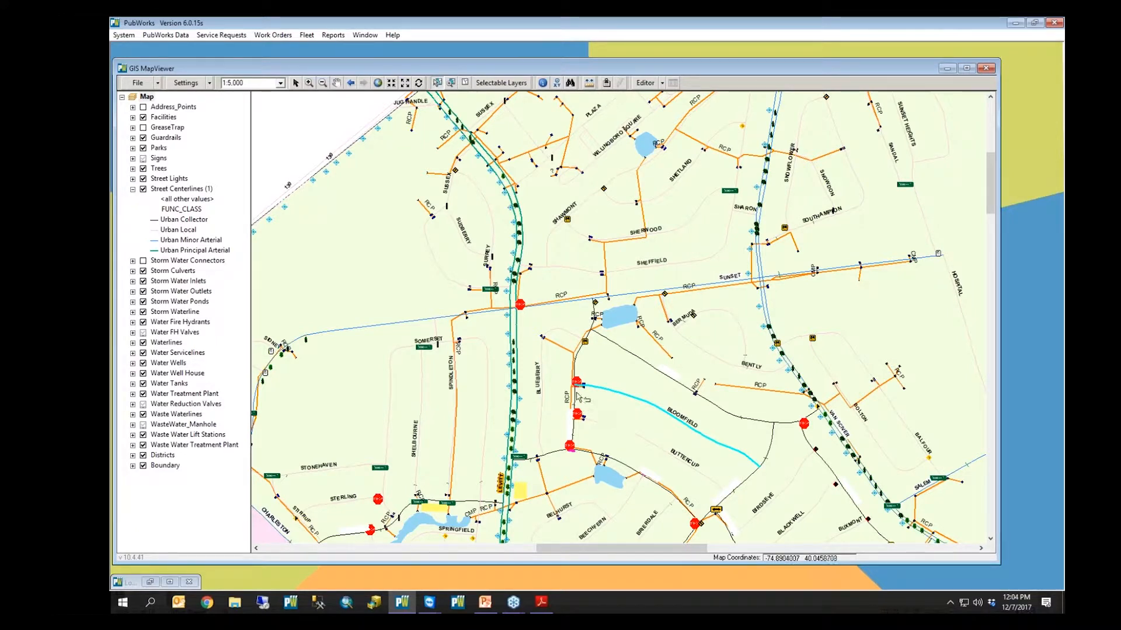
{"action": "left_click", "coordinate": [662, 337]}
{"action": "right_click", "coordinate": [625, 406]}
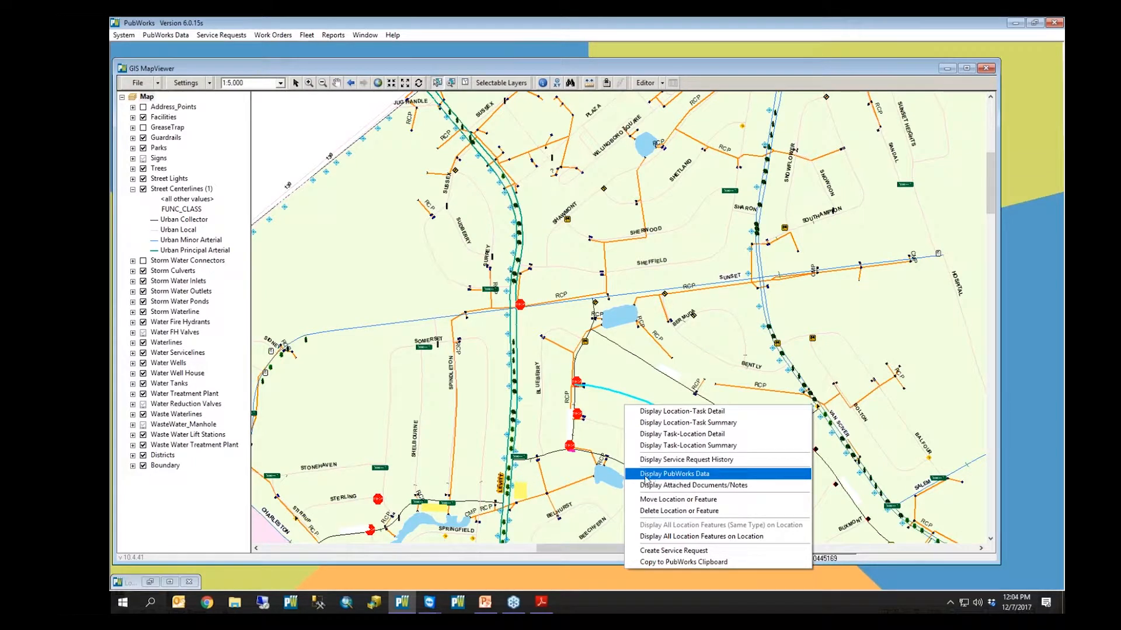
{"action": "left_click", "coordinate": [695, 475]}
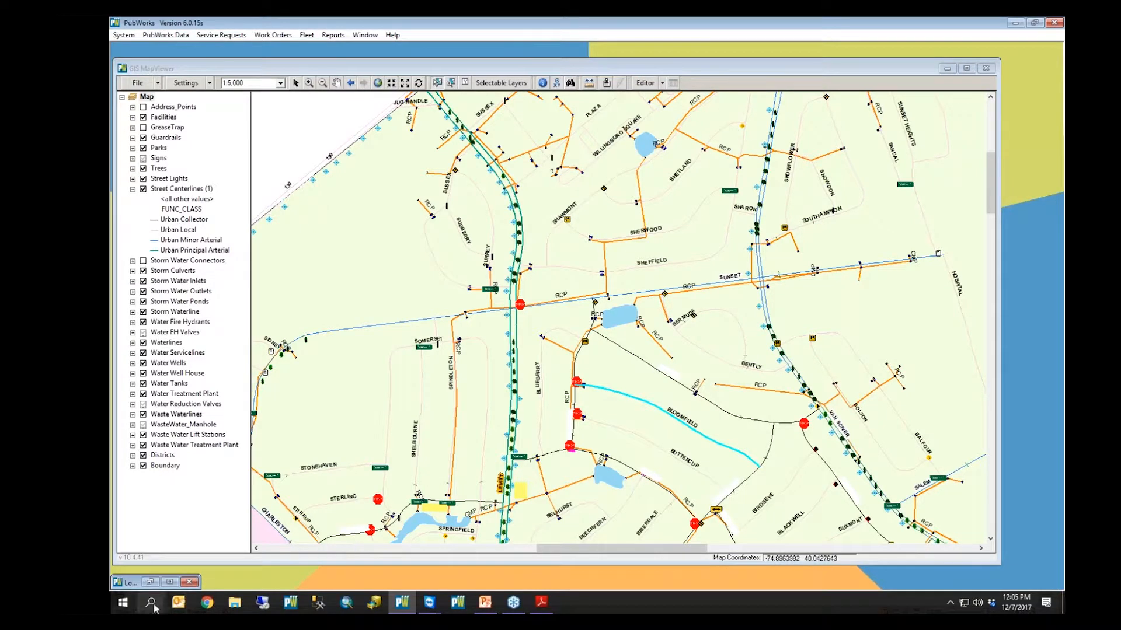
{"action": "left_click", "coordinate": [152, 582]}
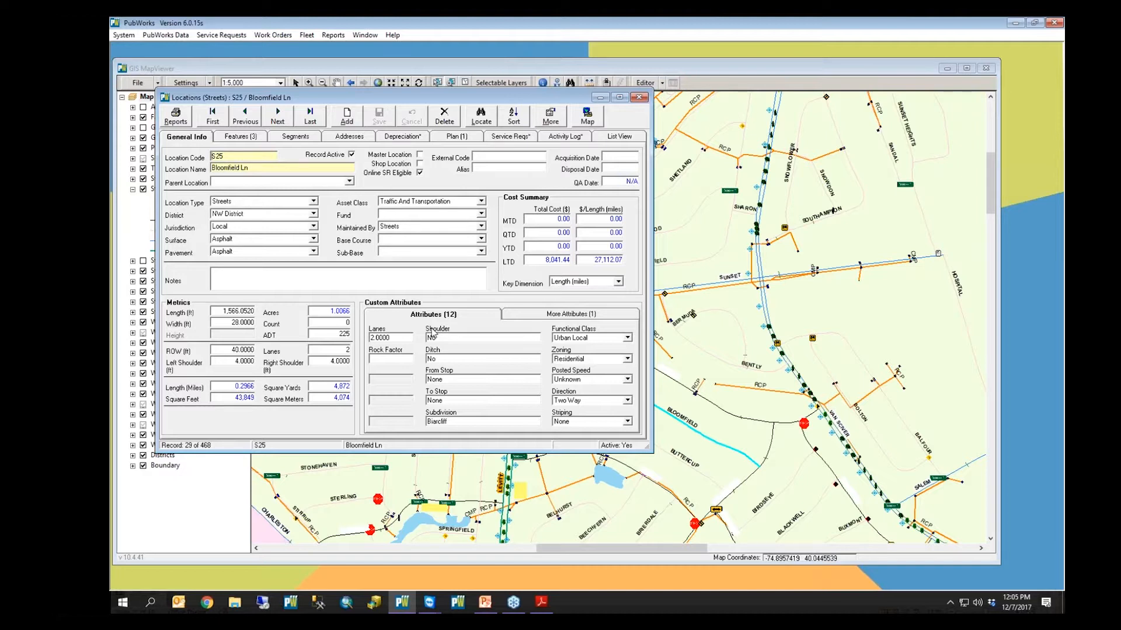
{"action": "left_click", "coordinate": [639, 97]}
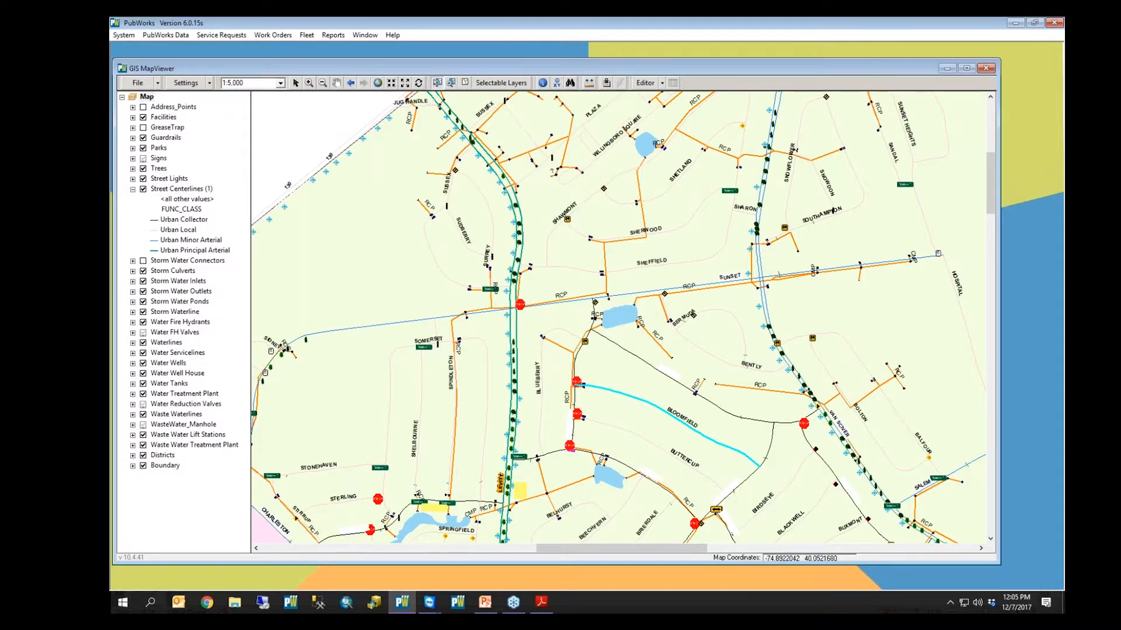
Switch the selectable map layer from Street Centerlines to Water Fire Hydrants.
{"action": "left_click", "coordinate": [509, 88]}
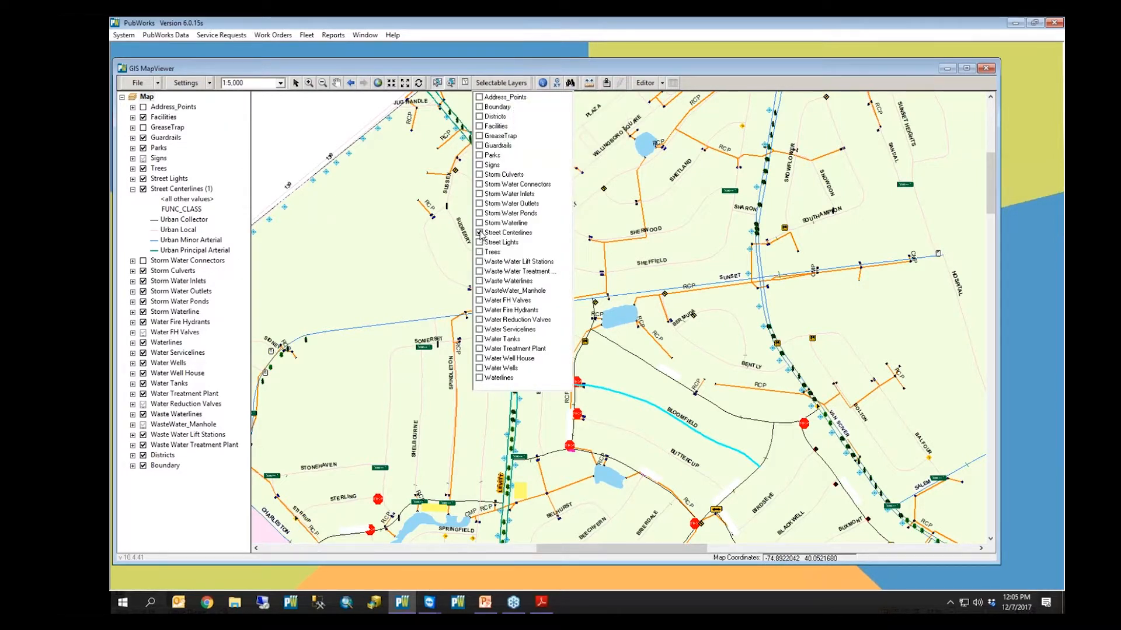
{"action": "left_click", "coordinate": [481, 311]}
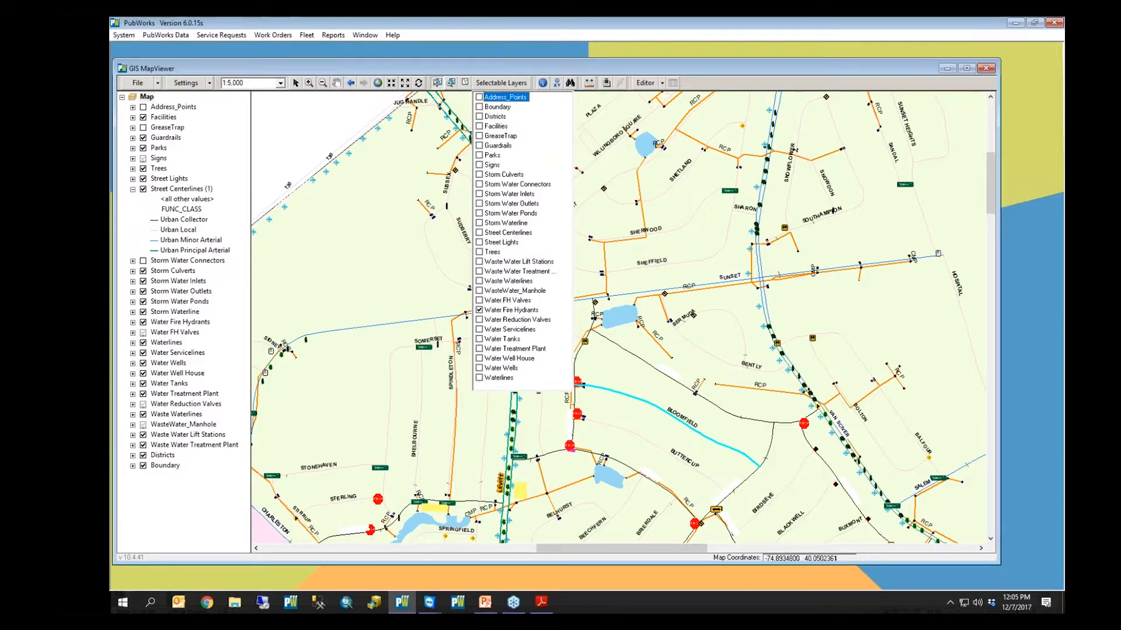
{"action": "left_click", "coordinate": [419, 194]}
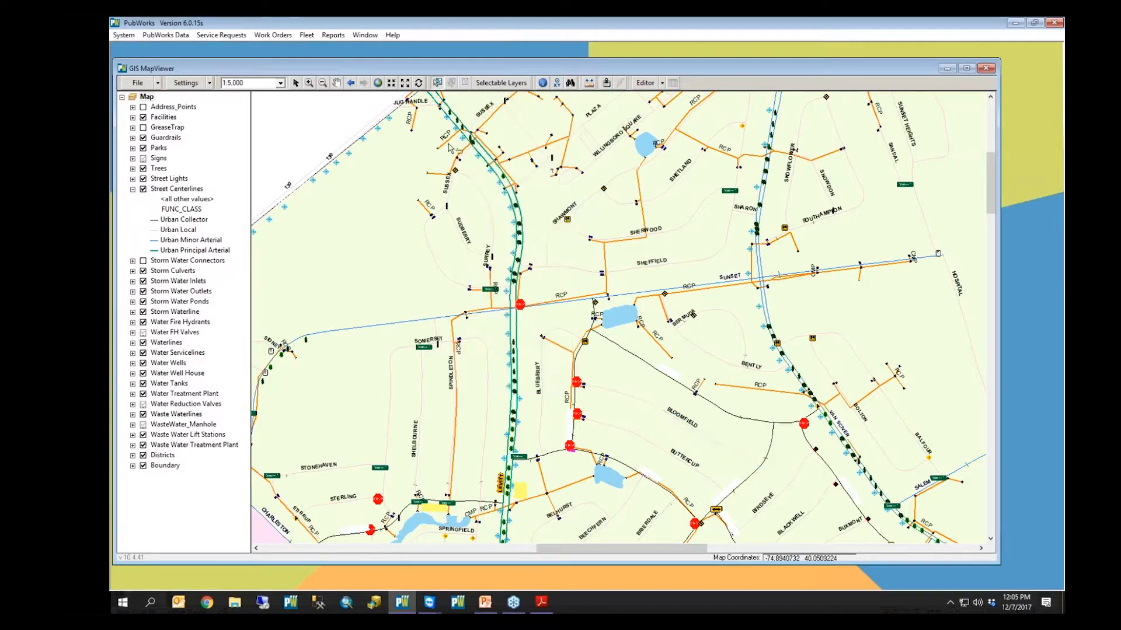
Select the fire hydrant at the bend of Nassau in the NE District.
{"action": "left_click", "coordinate": [391, 82]}
{"action": "left_click", "coordinate": [309, 82]}
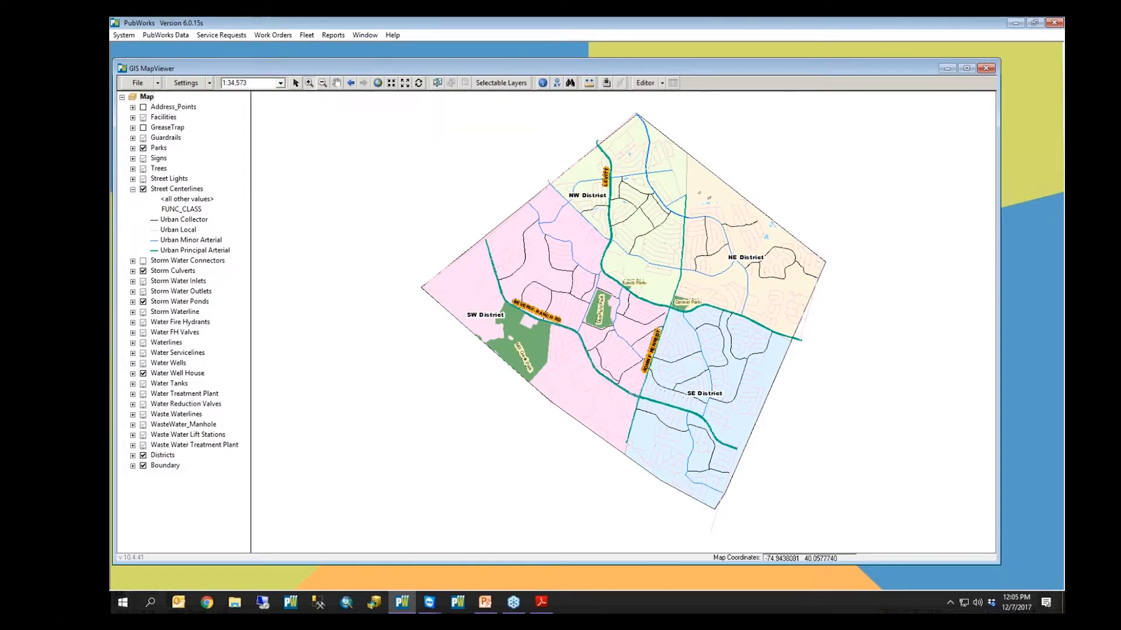
{"action": "left_click_drag", "start_coordinate": [782, 226], "coordinate": [841, 304]}
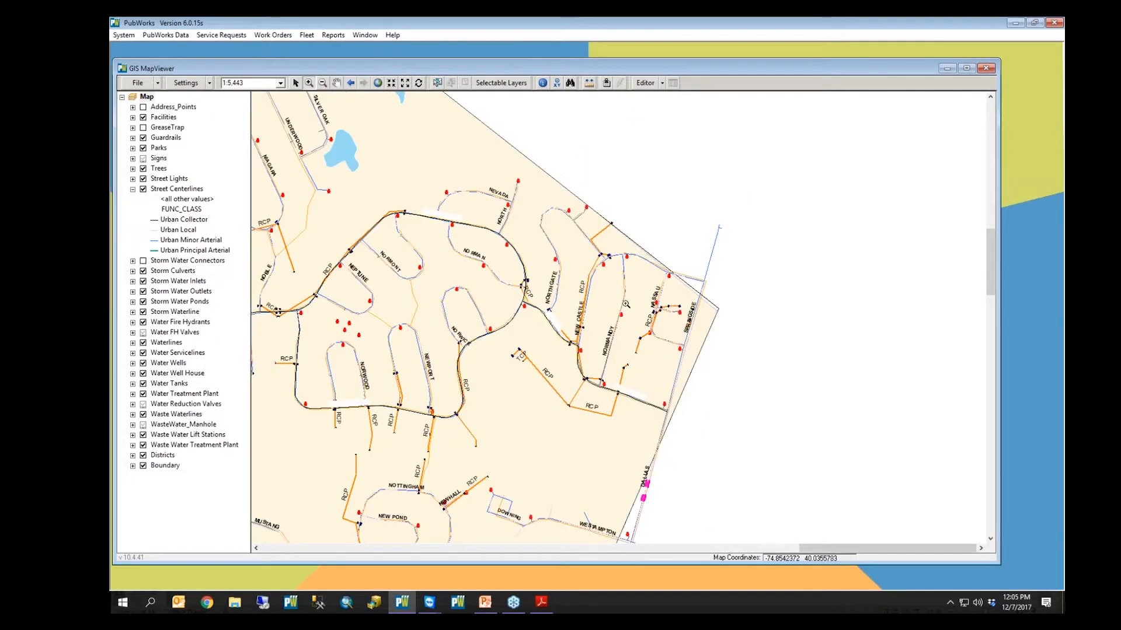
{"action": "left_click", "coordinate": [671, 314]}
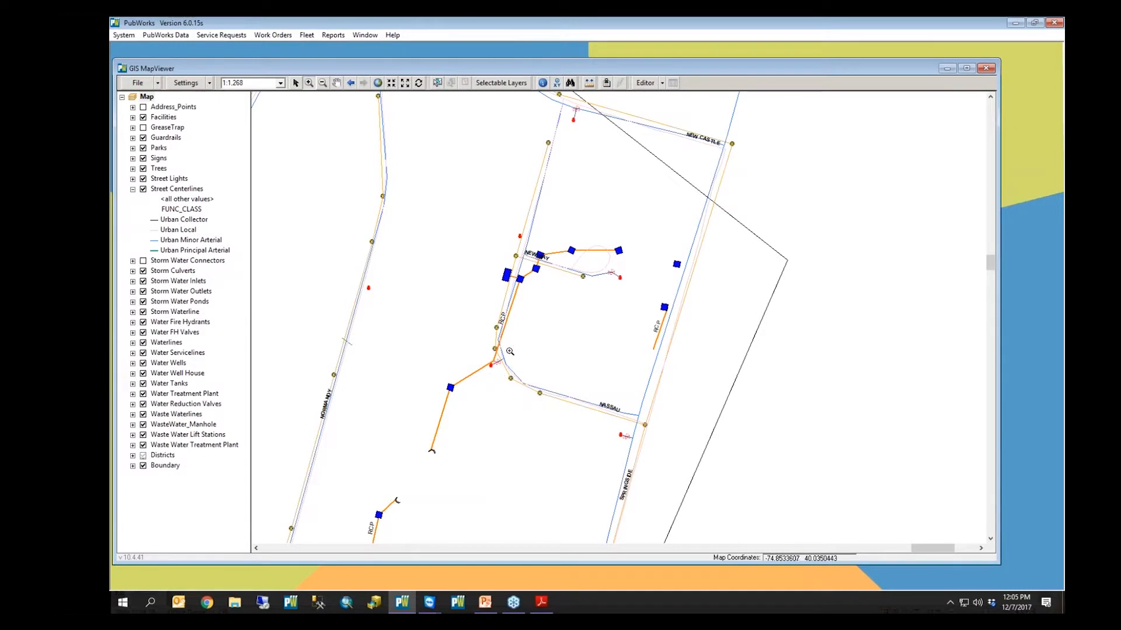
{"action": "left_click", "coordinate": [439, 86]}
{"action": "left_click_drag", "start_coordinate": [445, 319], "coordinate": [546, 430]}
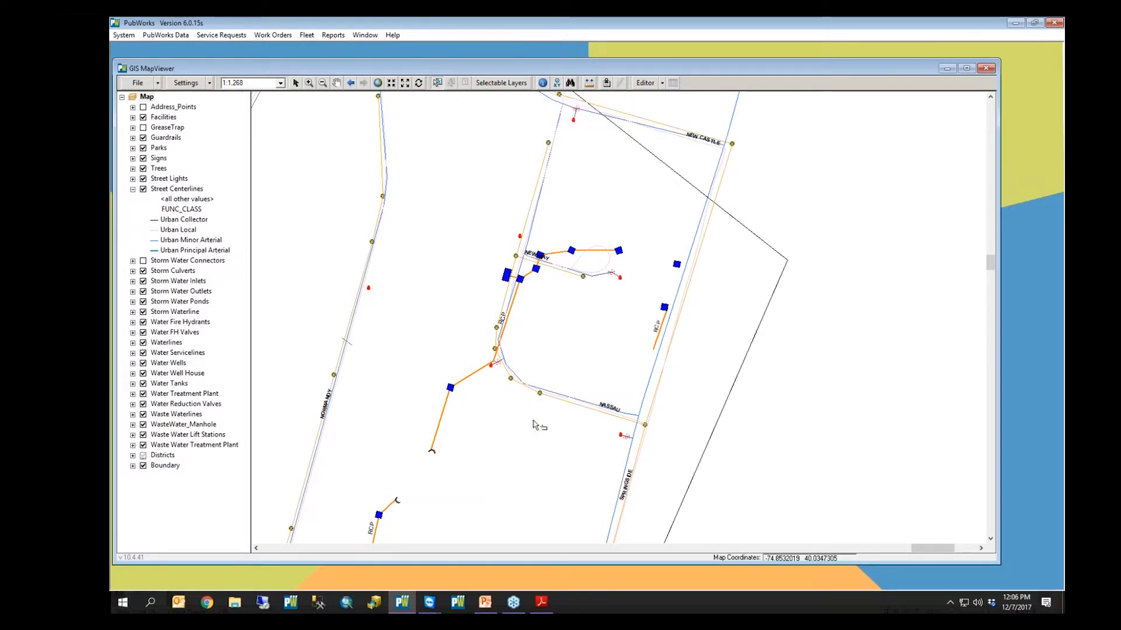
Display the selected hydrant's PubWorks data, review its attributes and close the record.
{"action": "right_click", "coordinate": [493, 378]}
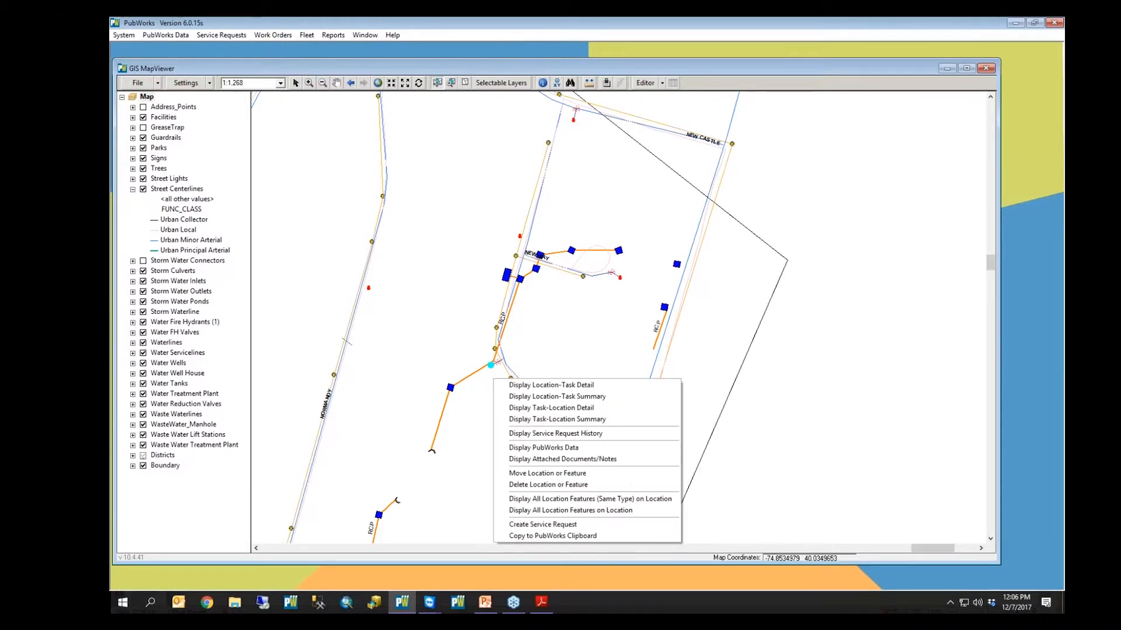
{"action": "left_click", "coordinate": [521, 449]}
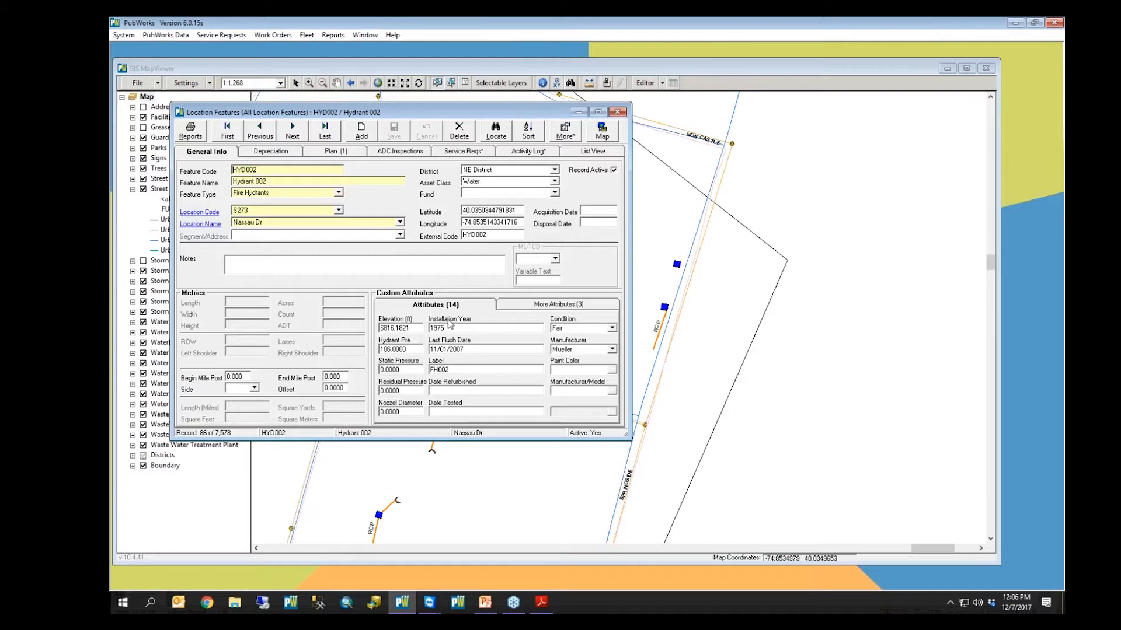
{"action": "left_click", "coordinate": [617, 112]}
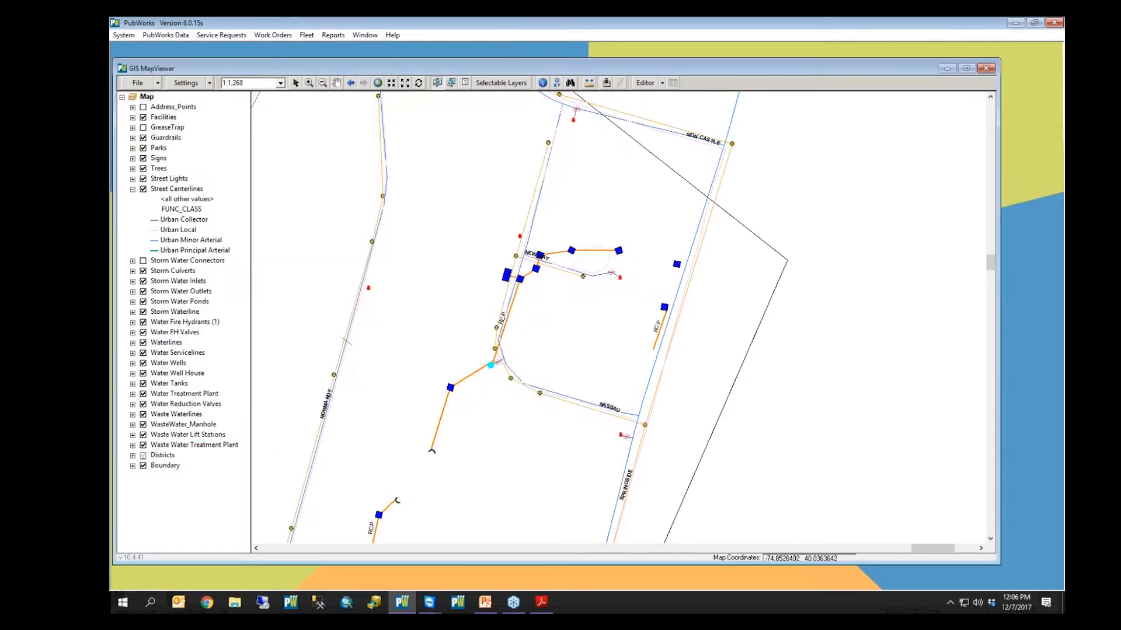
Display the hydrant's service request history, widen the list and examine the 04/12/16 Fire Hydrant Problem request.
{"action": "right_click", "coordinate": [499, 386]}
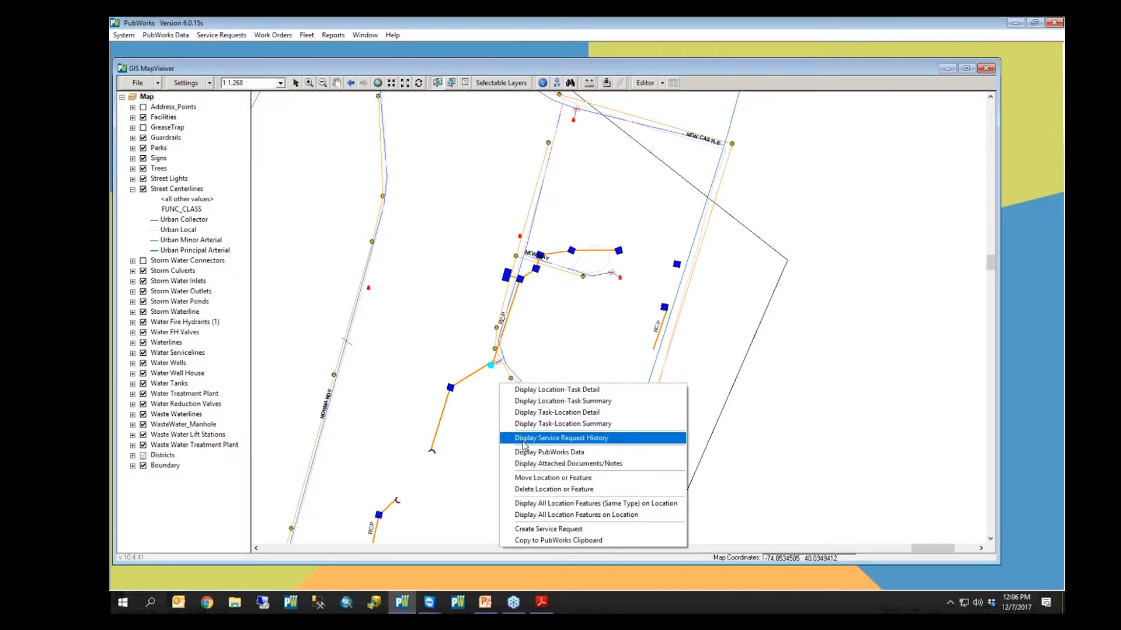
{"action": "left_click", "coordinate": [560, 438]}
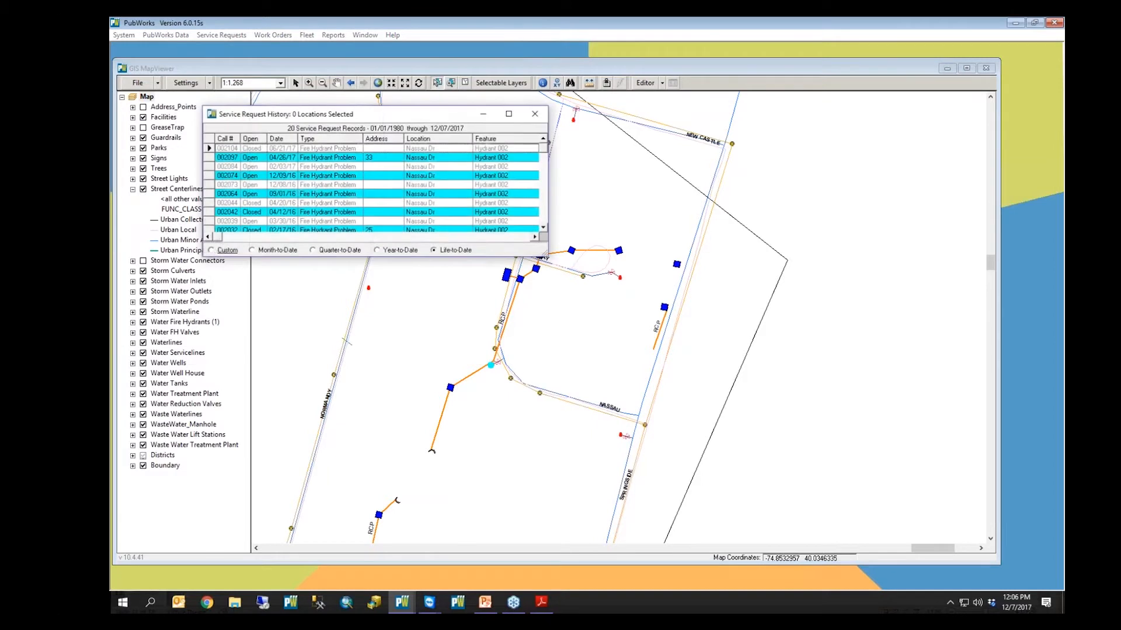
{"action": "left_click_drag", "start_coordinate": [545, 255], "coordinate": [757, 305]}
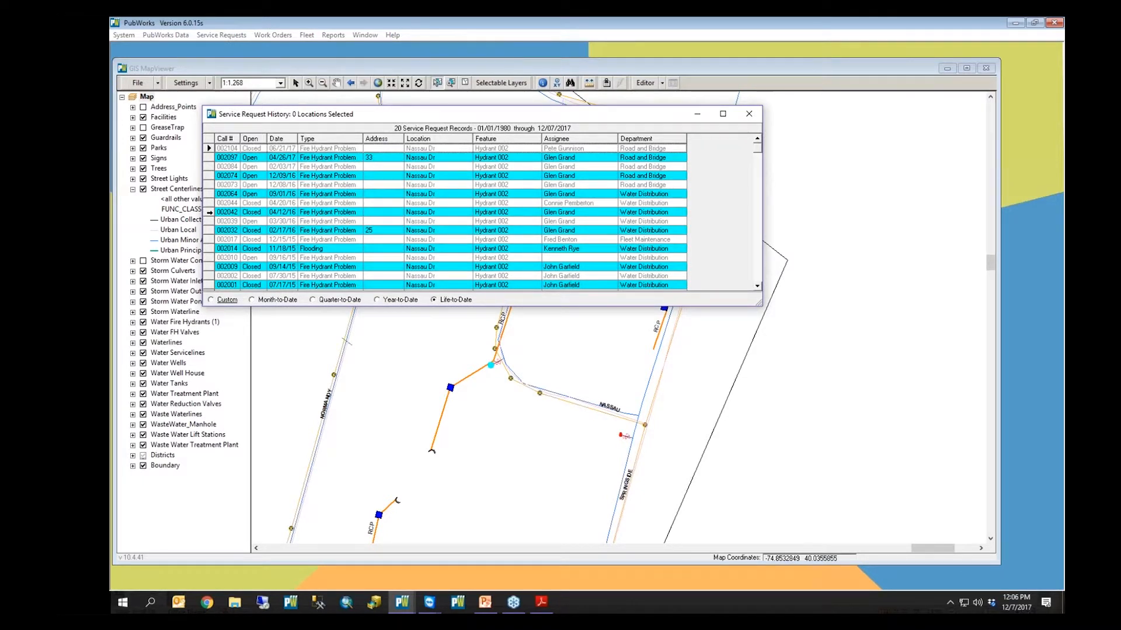
{"action": "double_click", "coordinate": [209, 213]}
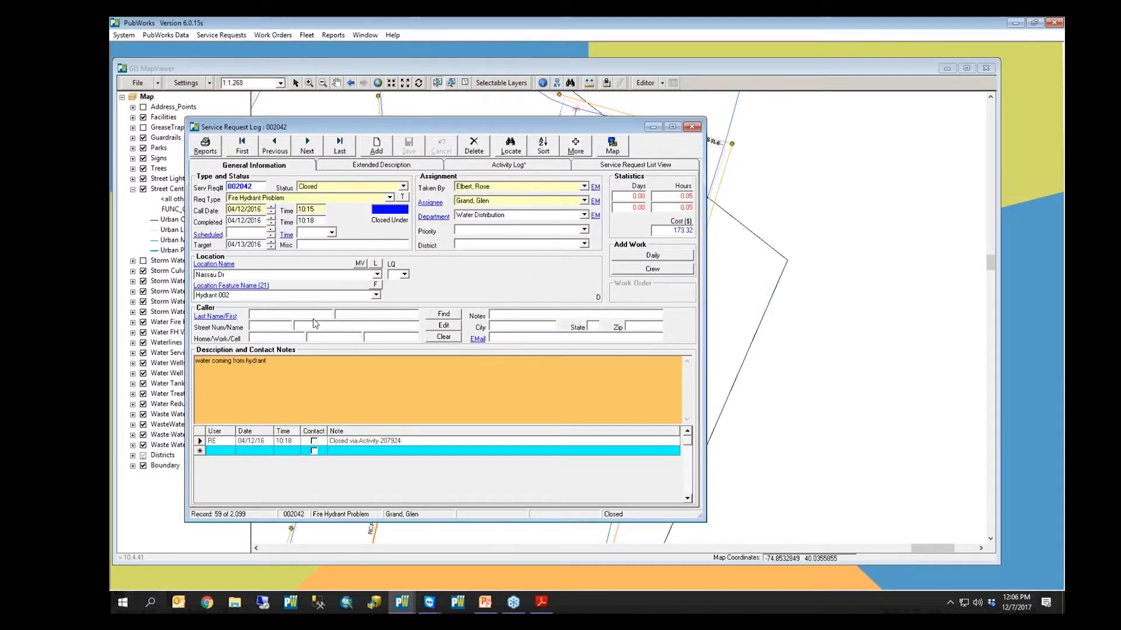
{"action": "left_click", "coordinate": [692, 128]}
Start a new service request for the selected hydrant from the map and discard it without saving.
{"action": "right_click", "coordinate": [498, 387]}
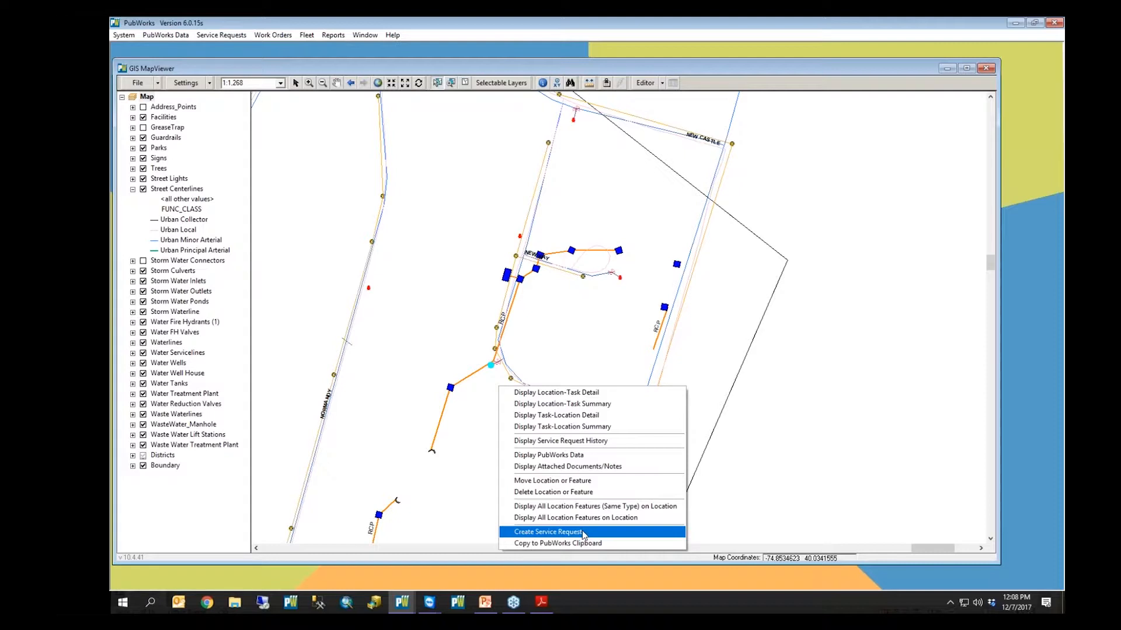
{"action": "left_click", "coordinate": [552, 533]}
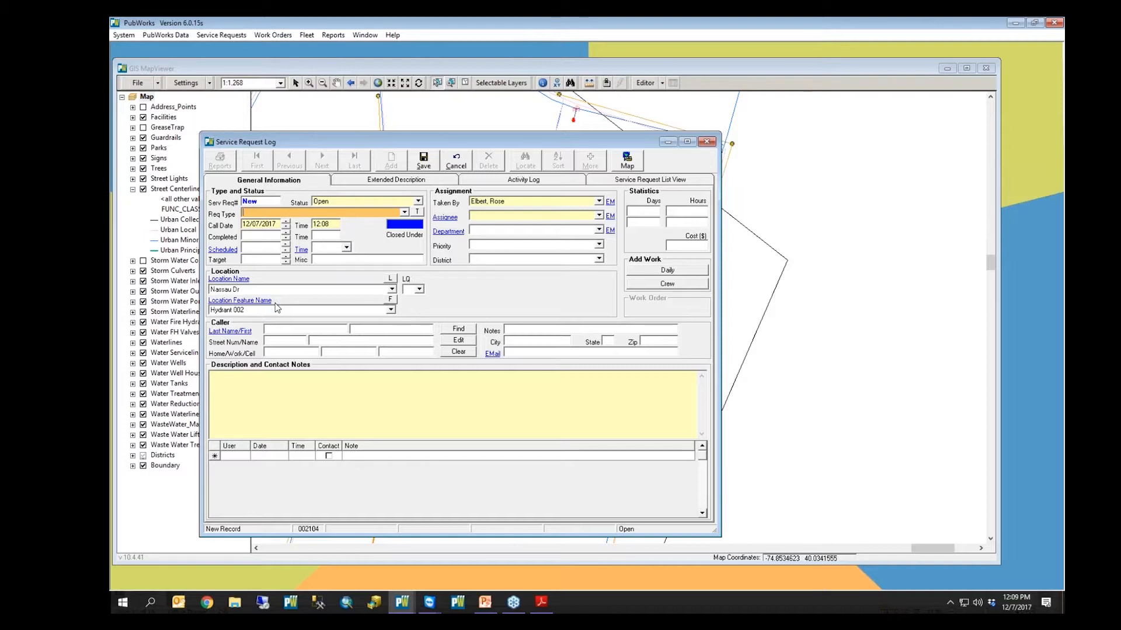
{"action": "left_click", "coordinate": [709, 143]}
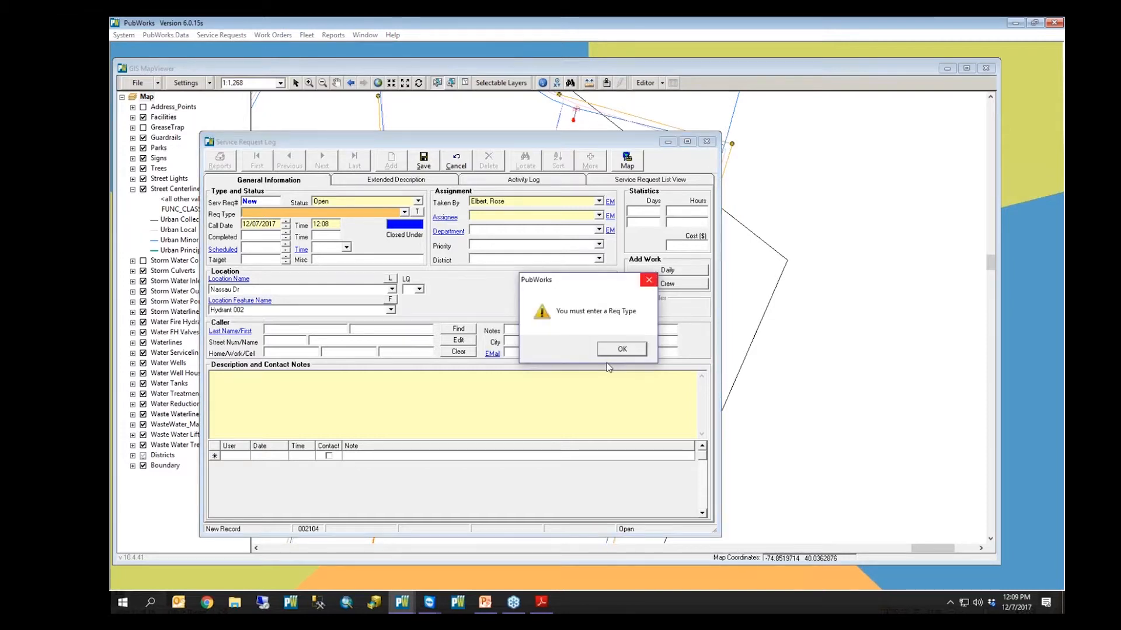
{"action": "left_click", "coordinate": [601, 349]}
{"action": "left_click", "coordinate": [461, 163]}
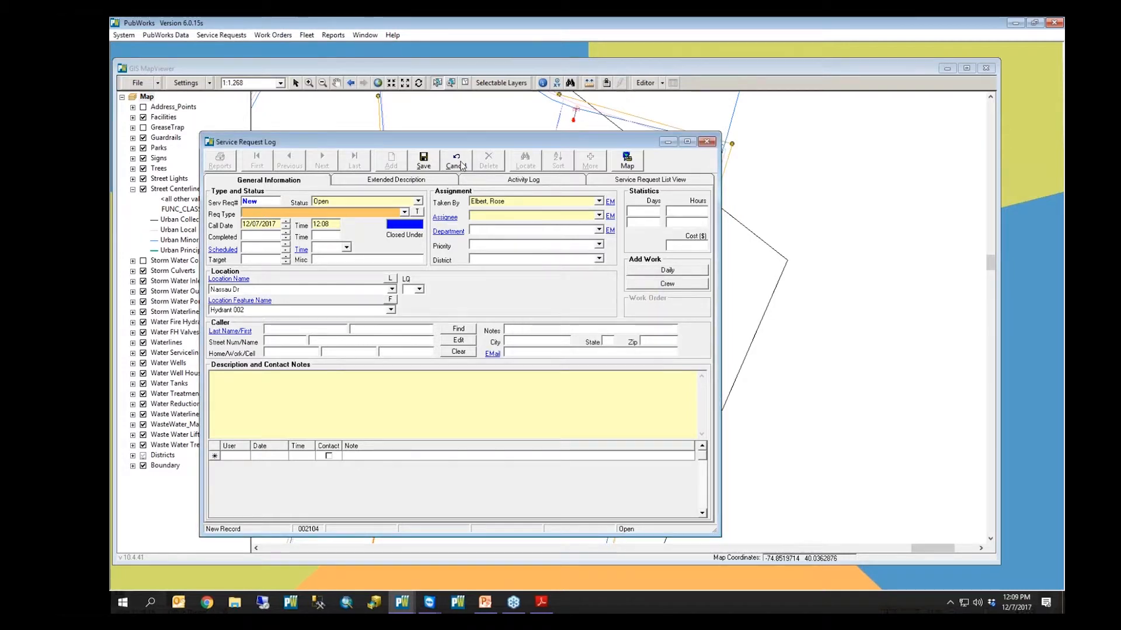
{"action": "left_click", "coordinate": [707, 142]}
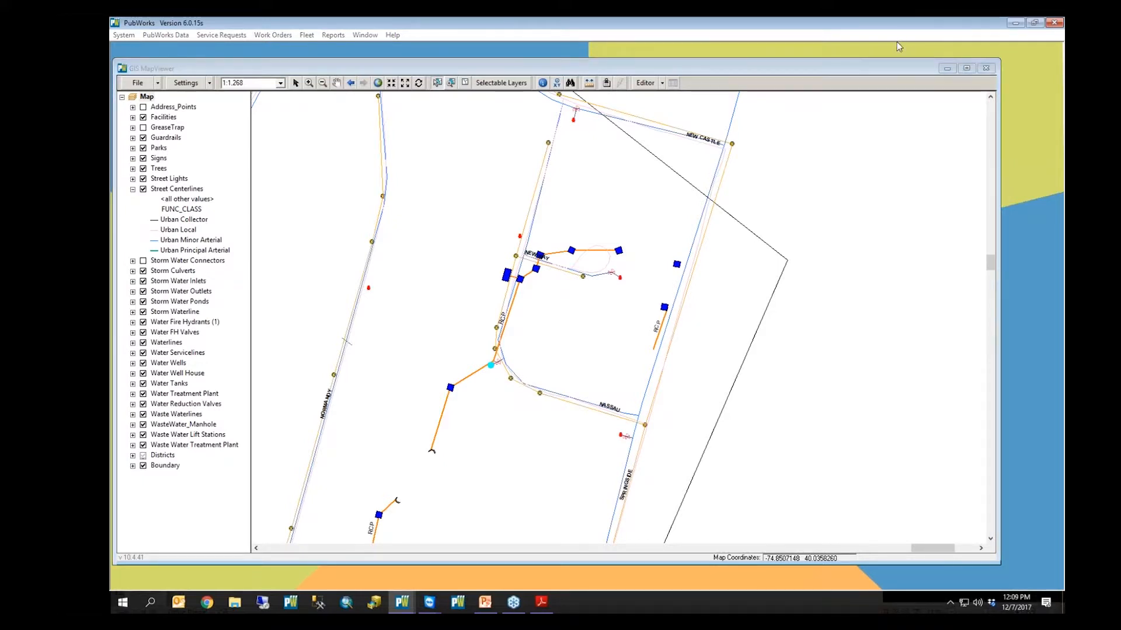
Clear the hydrant selection and close the GIS MapViewer.
{"action": "left_click", "coordinate": [600, 356]}
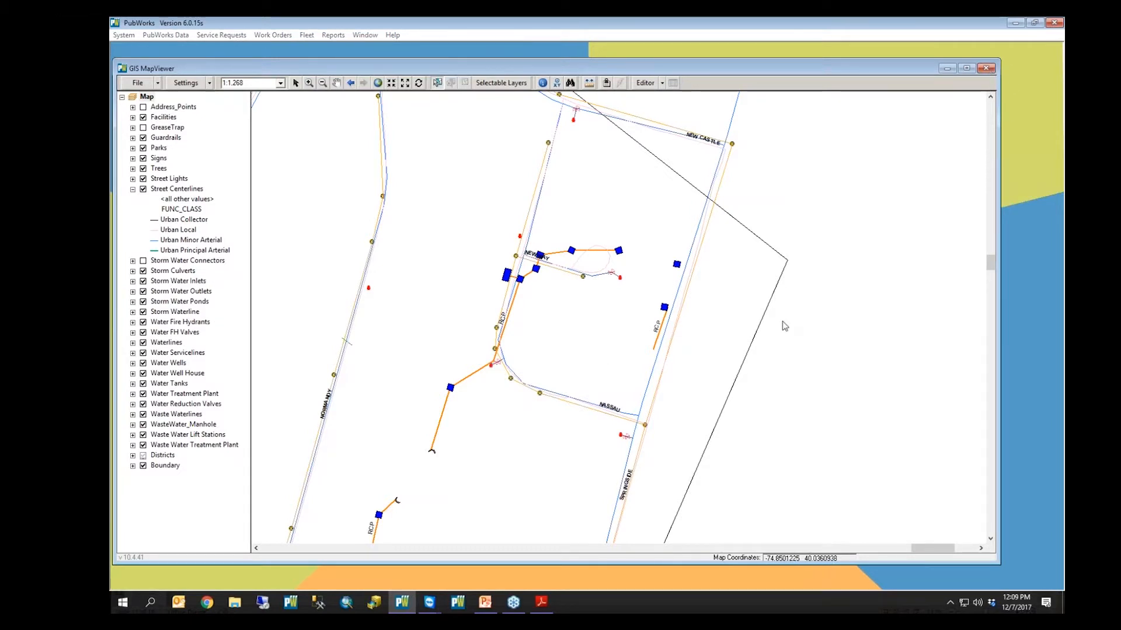
{"action": "left_click", "coordinate": [986, 69]}
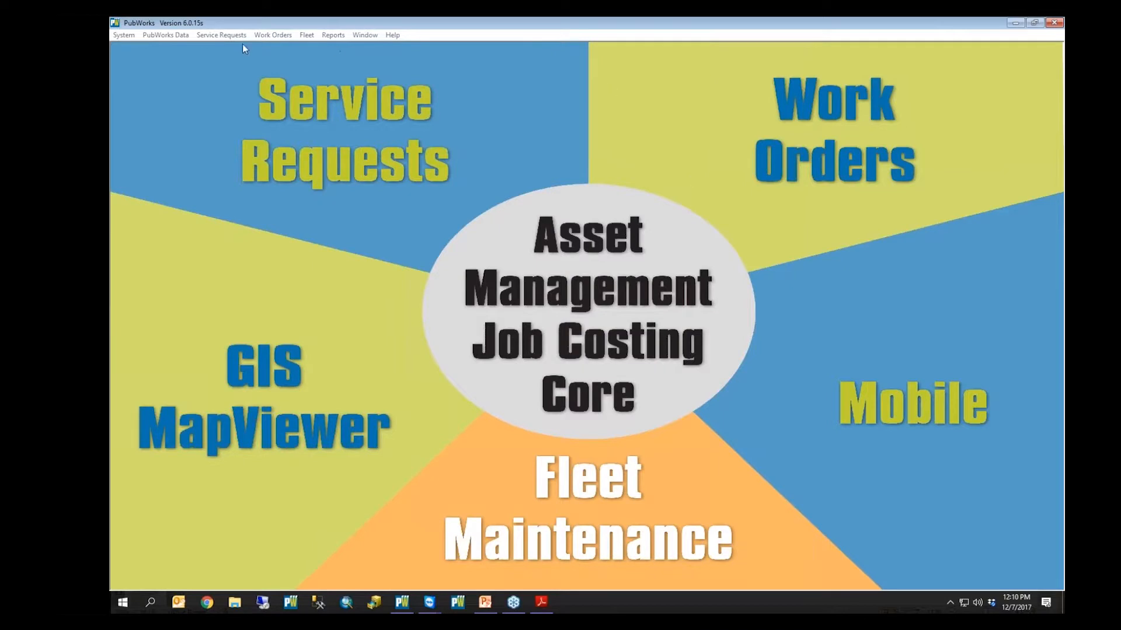
Open the Streets location records and bring up the general information for Babbitt Ln.
{"action": "left_click", "coordinate": [181, 36]}
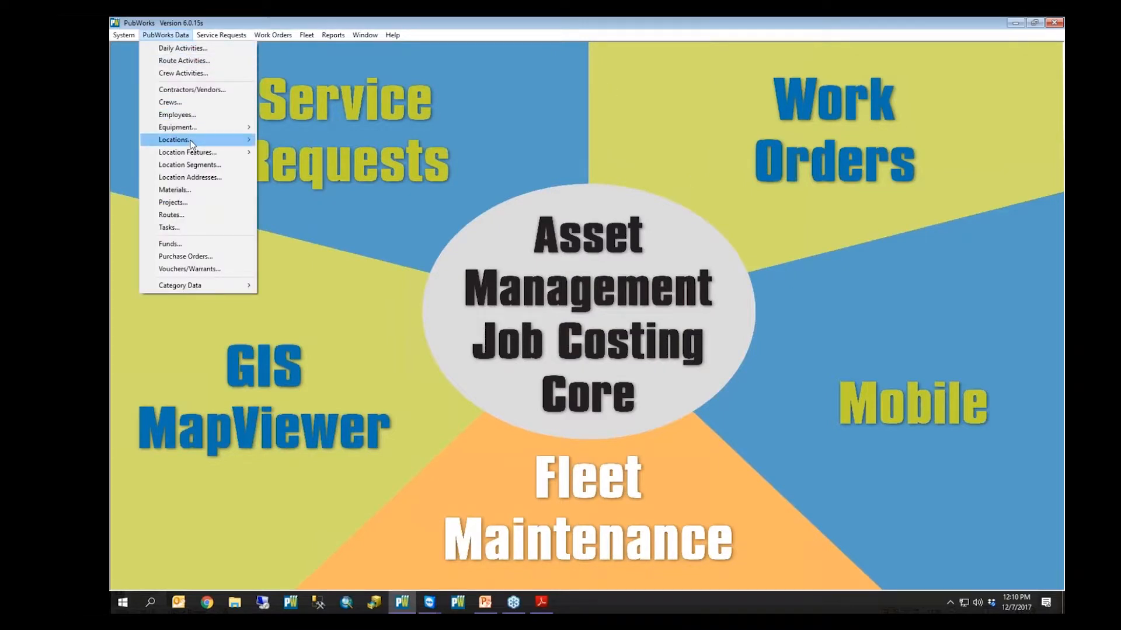
{"action": "mouse_move", "coordinate": [190, 142]}
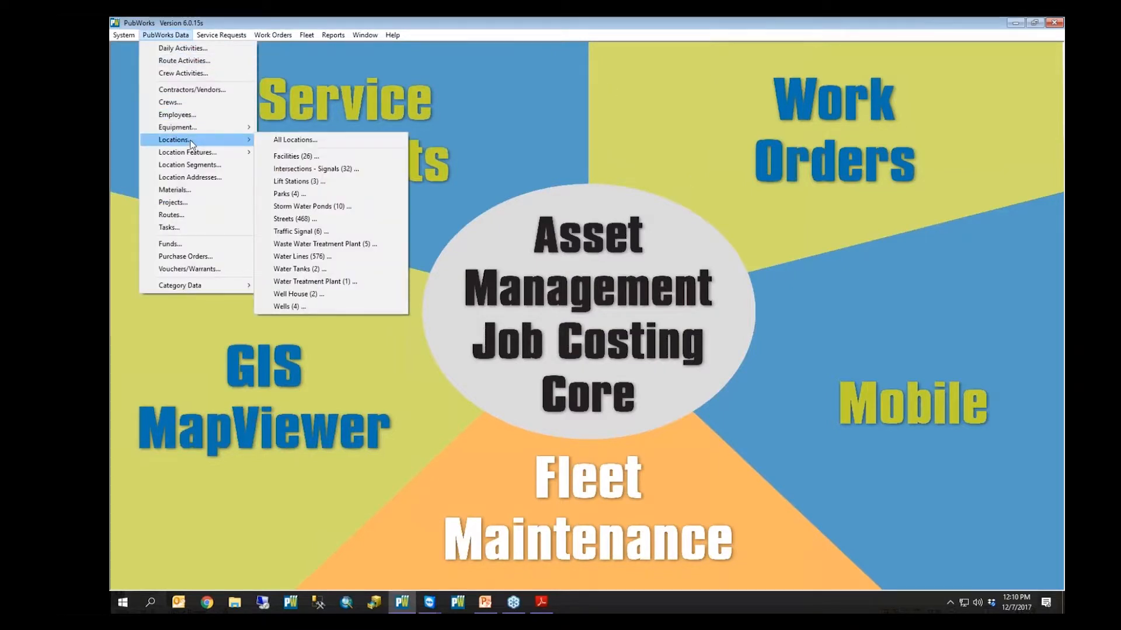
{"action": "left_click", "coordinate": [295, 219]}
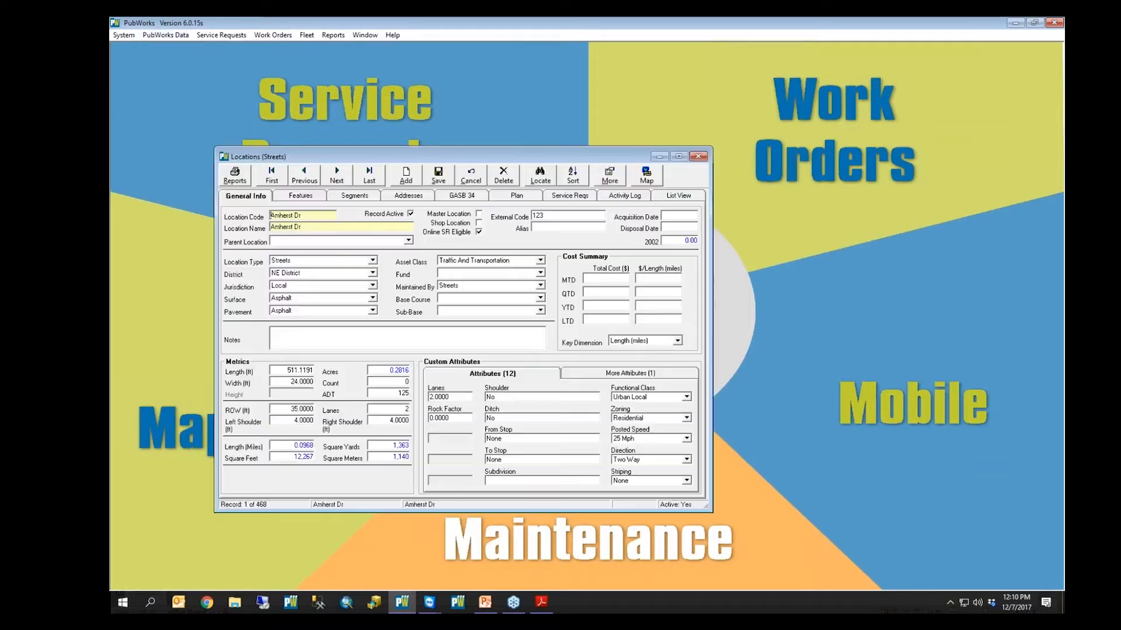
{"action": "left_click", "coordinate": [336, 176]}
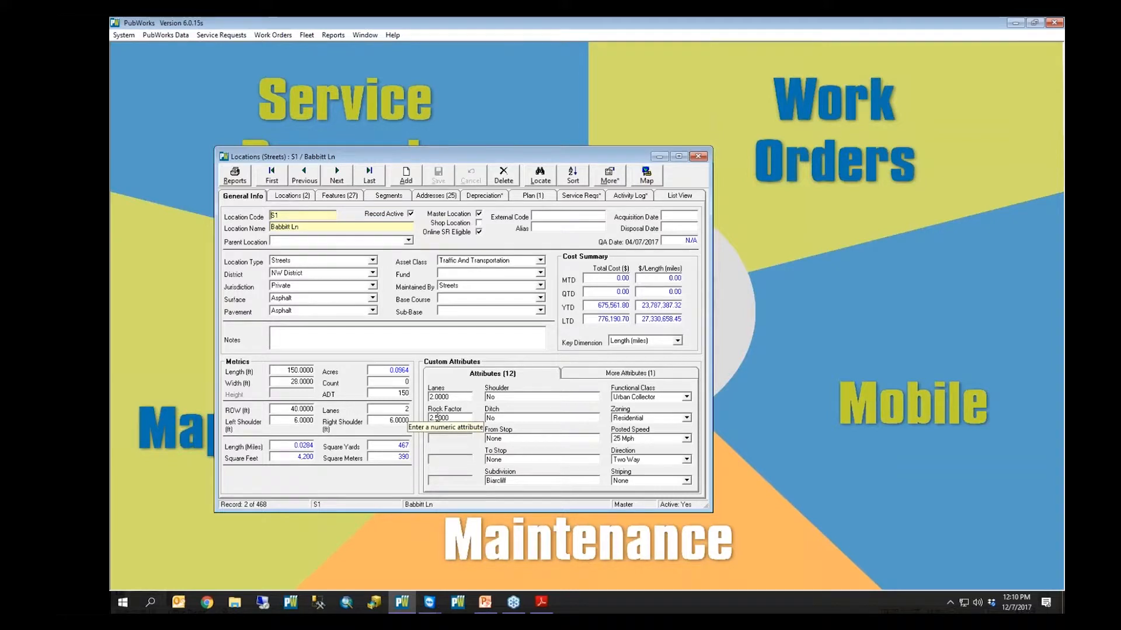
Show Babbitt Ln on the map, examine its highlighted centerline, and close the map and the street record.
{"action": "left_click", "coordinate": [645, 182]}
{"action": "left_click", "coordinate": [671, 184]}
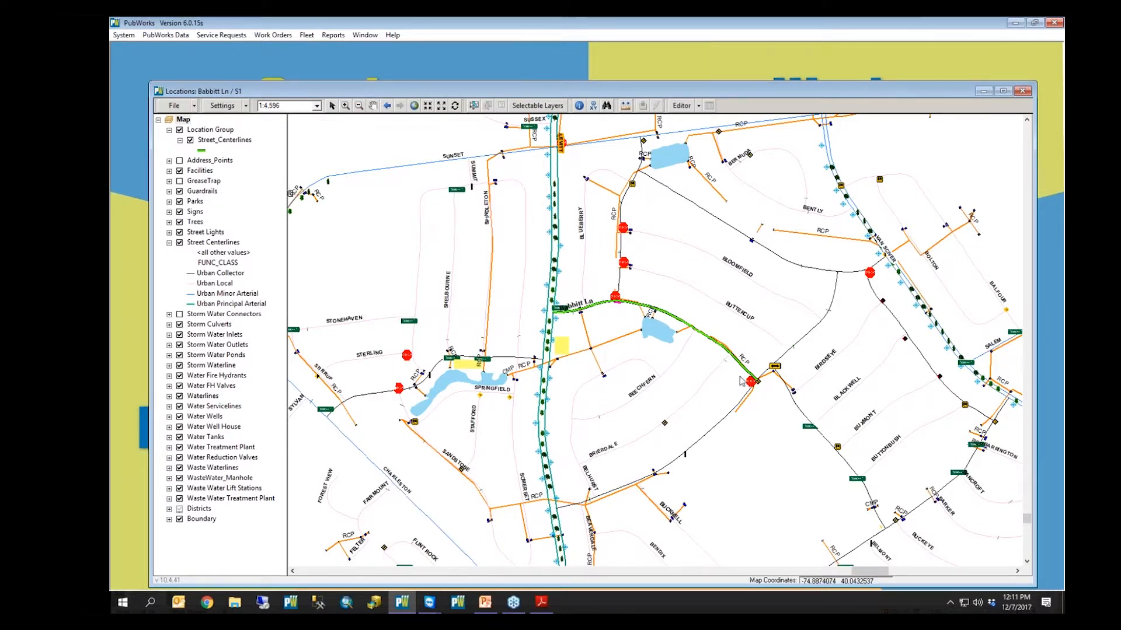
{"action": "left_click", "coordinate": [1022, 92]}
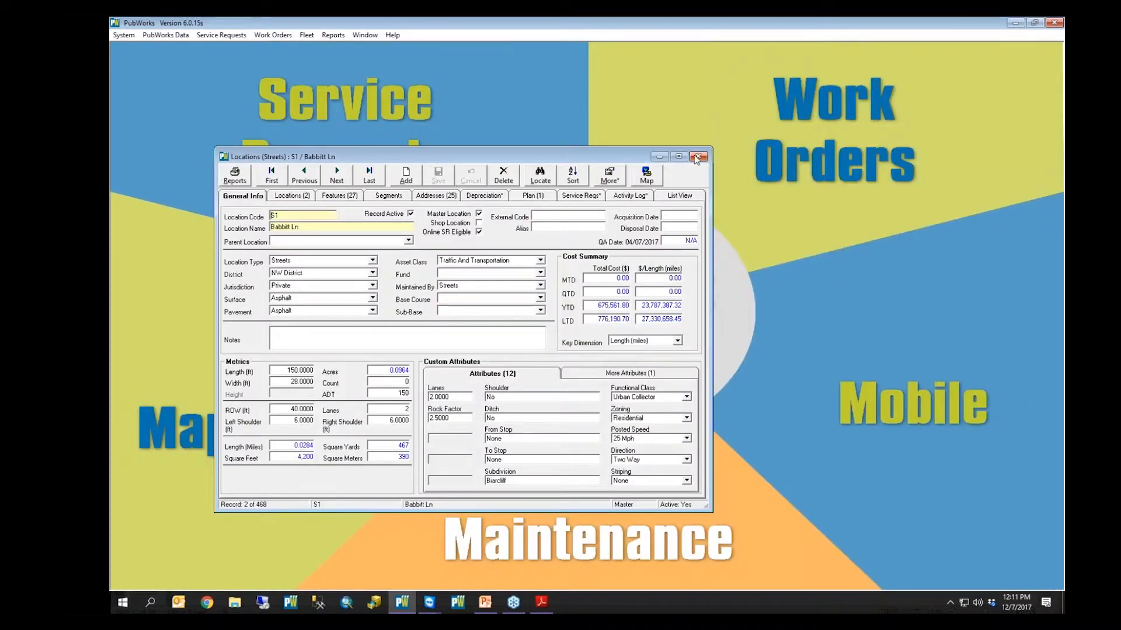
{"action": "left_click", "coordinate": [698, 156]}
Open the Fire Hydrants location features and display Hydrant 002 on the map as a single feature, viewed close up.
{"action": "left_click", "coordinate": [165, 35]}
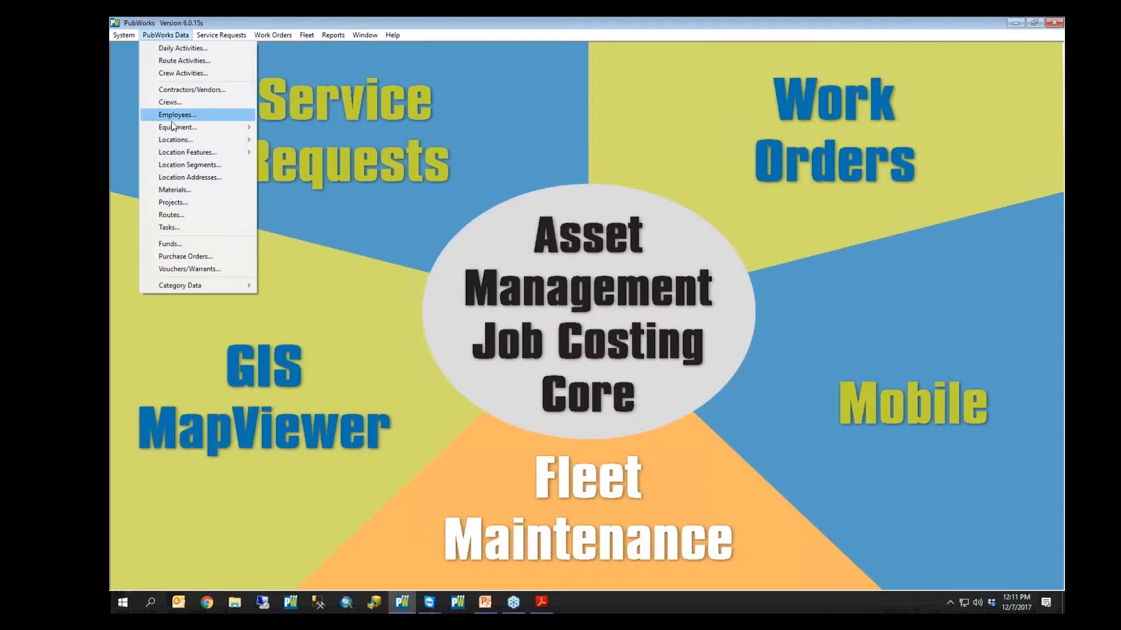
{"action": "mouse_move", "coordinate": [192, 152]}
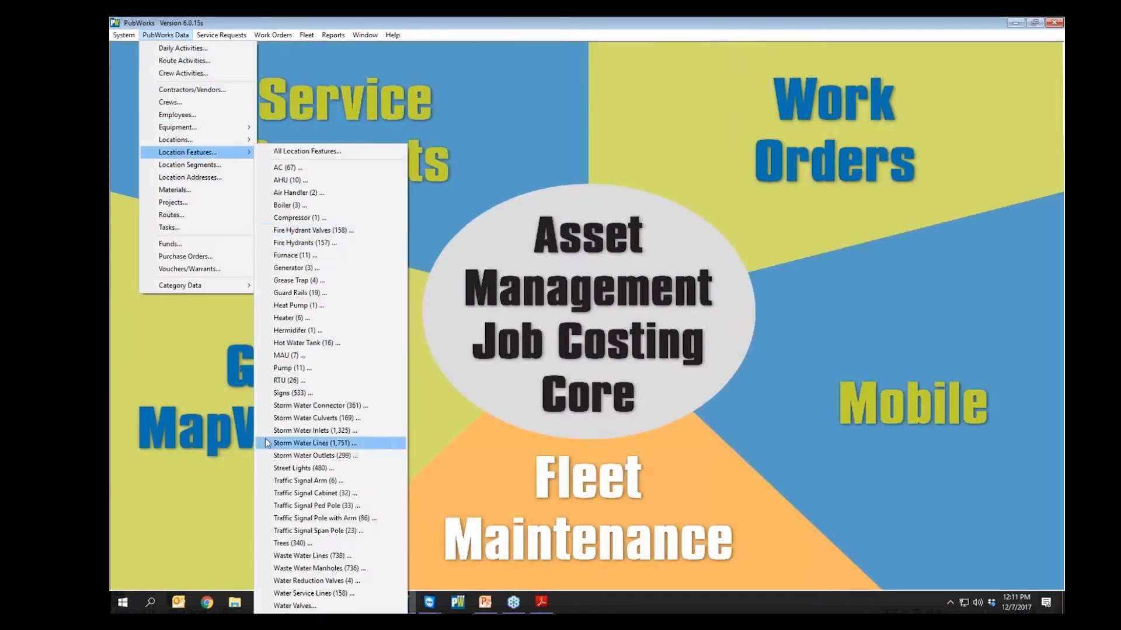
{"action": "left_click", "coordinate": [332, 242]}
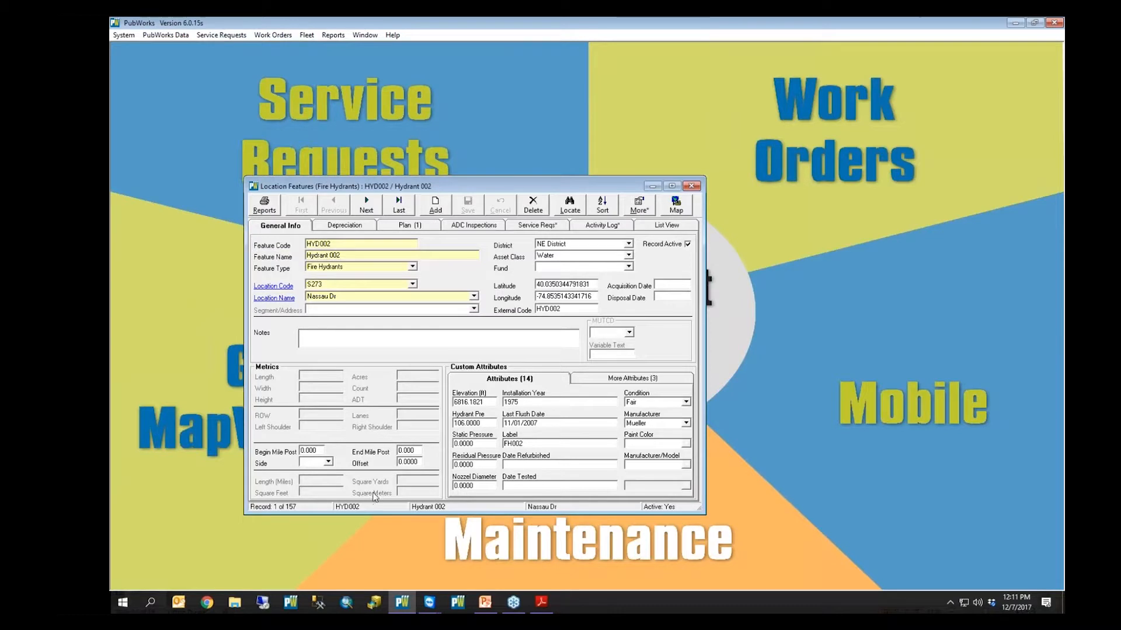
{"action": "left_click", "coordinate": [676, 204]}
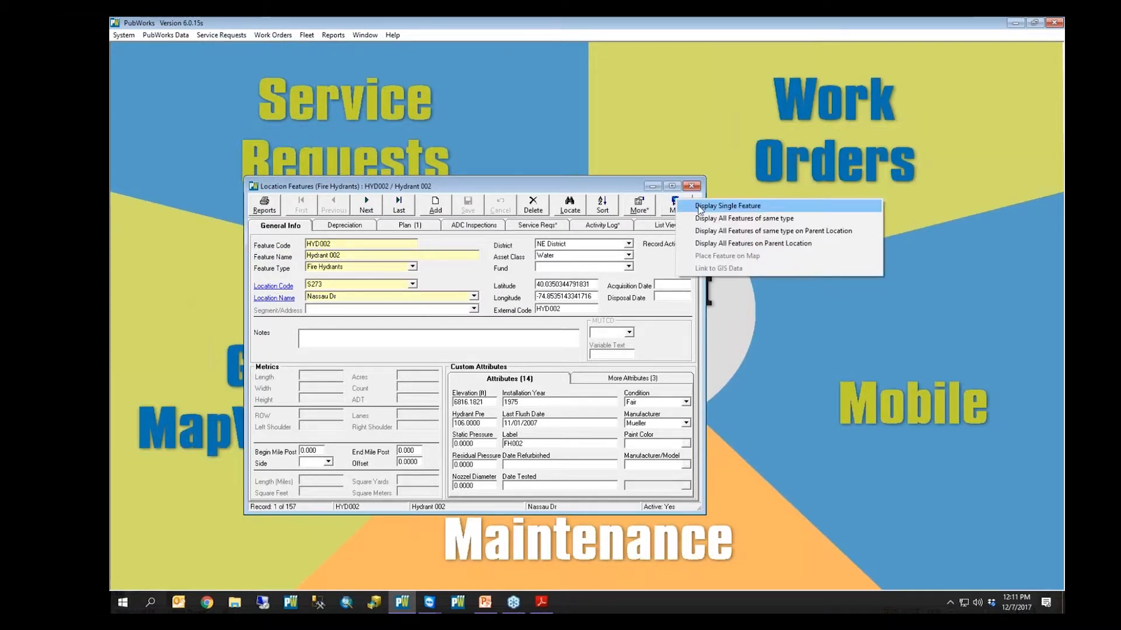
{"action": "left_click", "coordinate": [699, 208]}
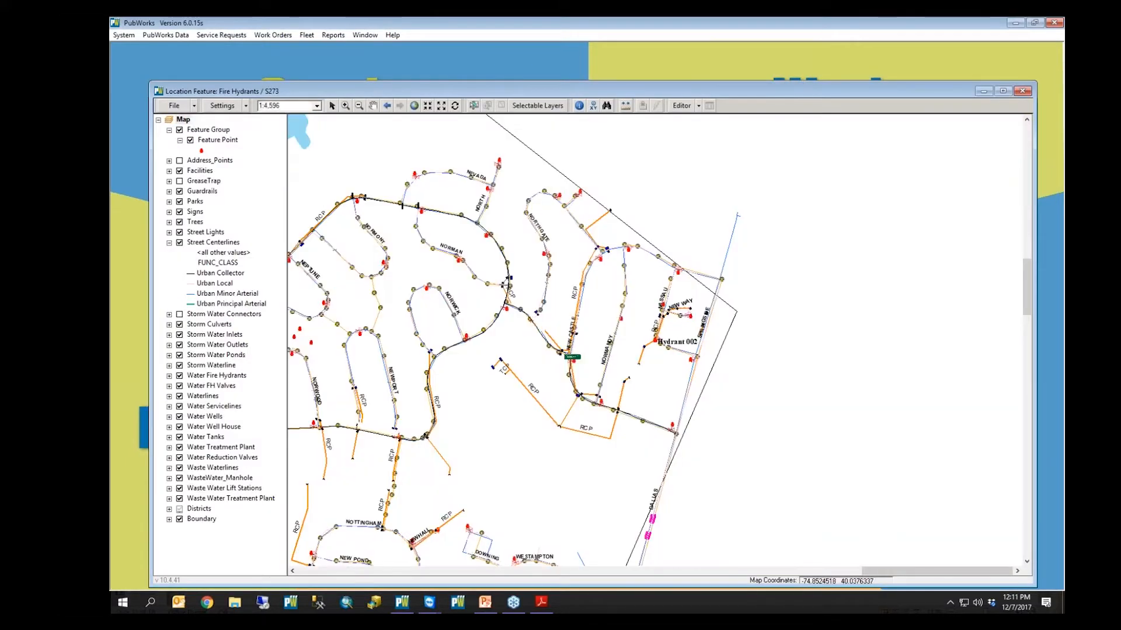
{"action": "left_click", "coordinate": [345, 106]}
{"action": "left_click_drag", "start_coordinate": [596, 246], "coordinate": [746, 394]}
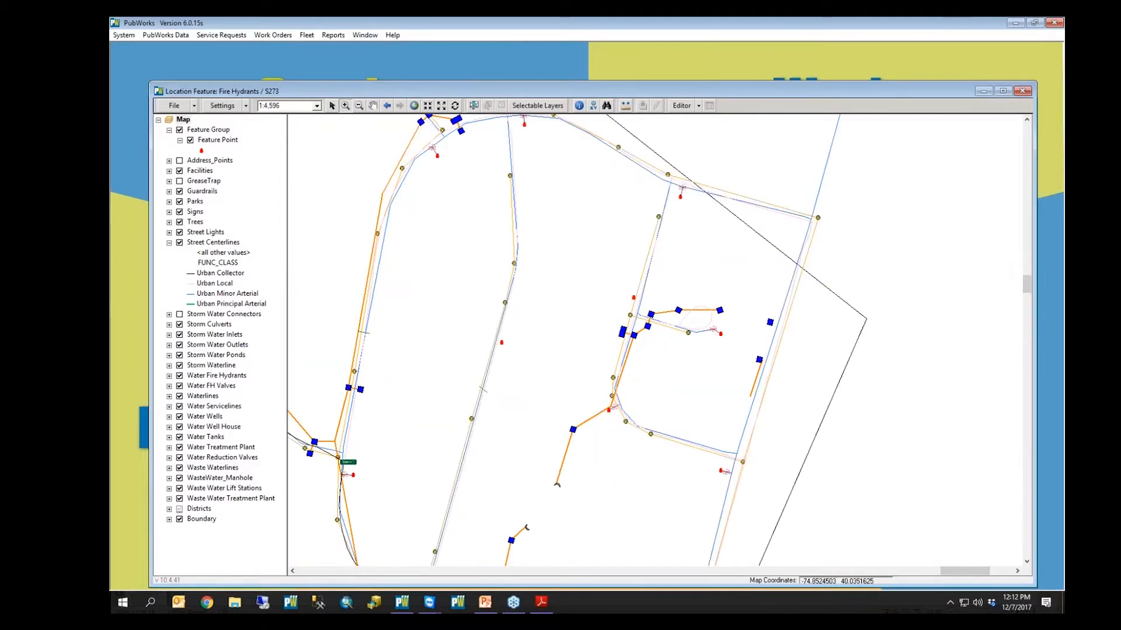
{"action": "left_click_drag", "start_coordinate": [563, 359], "coordinate": [695, 463]}
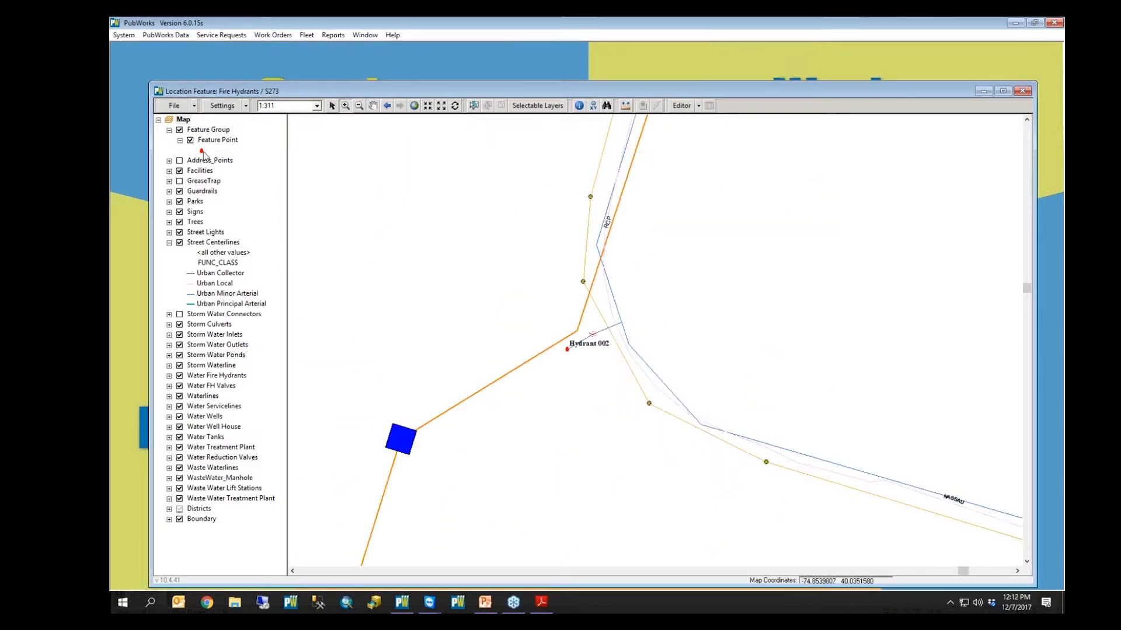
{"action": "left_click", "coordinate": [202, 152]}
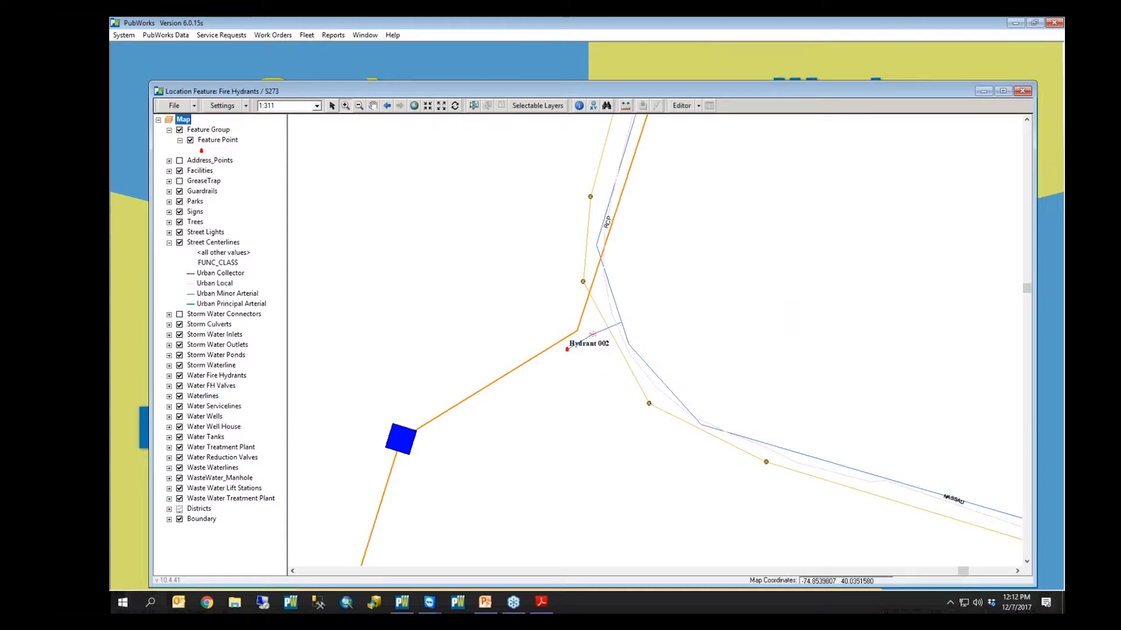
{"action": "left_click", "coordinate": [564, 387]}
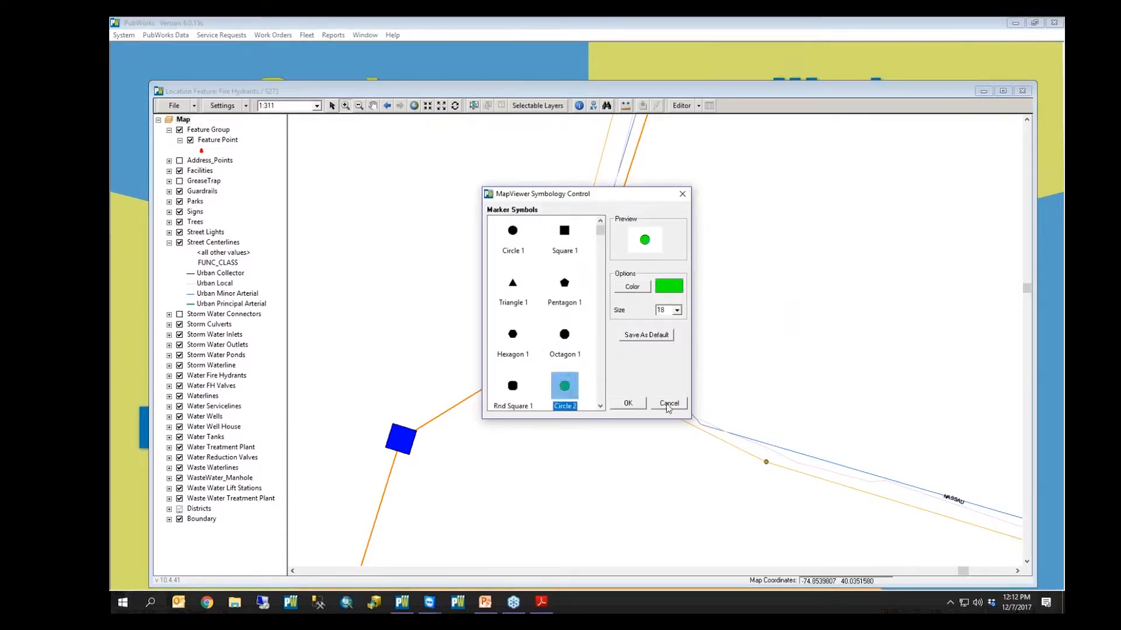
{"action": "left_click", "coordinate": [669, 403]}
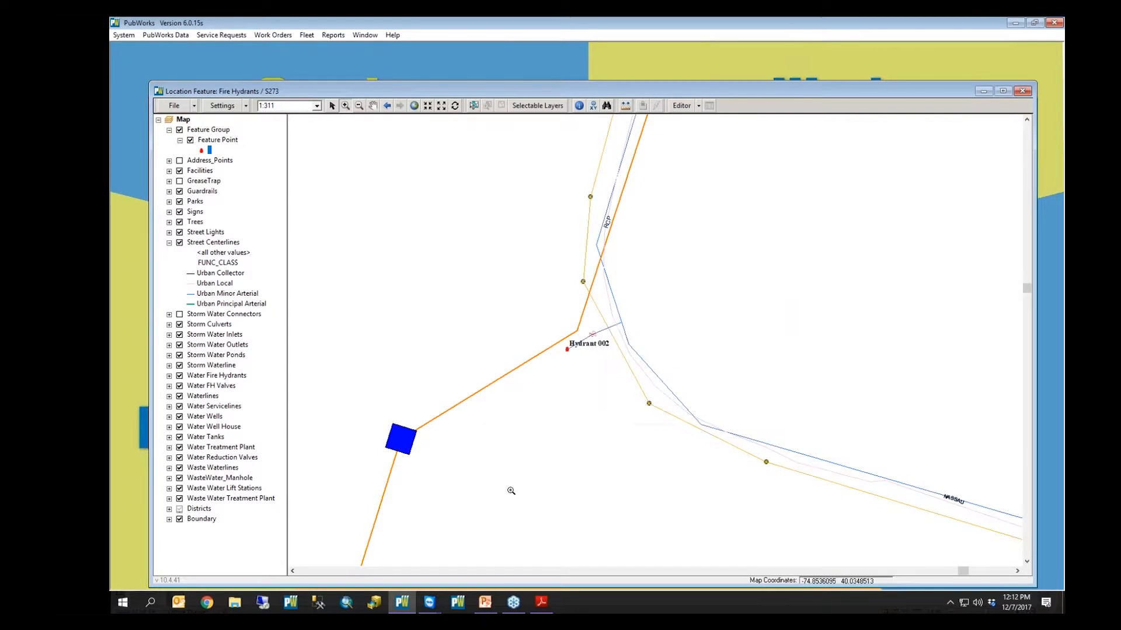
Change the Feature Point marker for Hydrant 002 to the green Circle 2 symbol and close the map and hydrant record.
{"action": "double_click", "coordinate": [201, 151]}
{"action": "left_click", "coordinate": [565, 386]}
{"action": "left_click", "coordinate": [627, 403]}
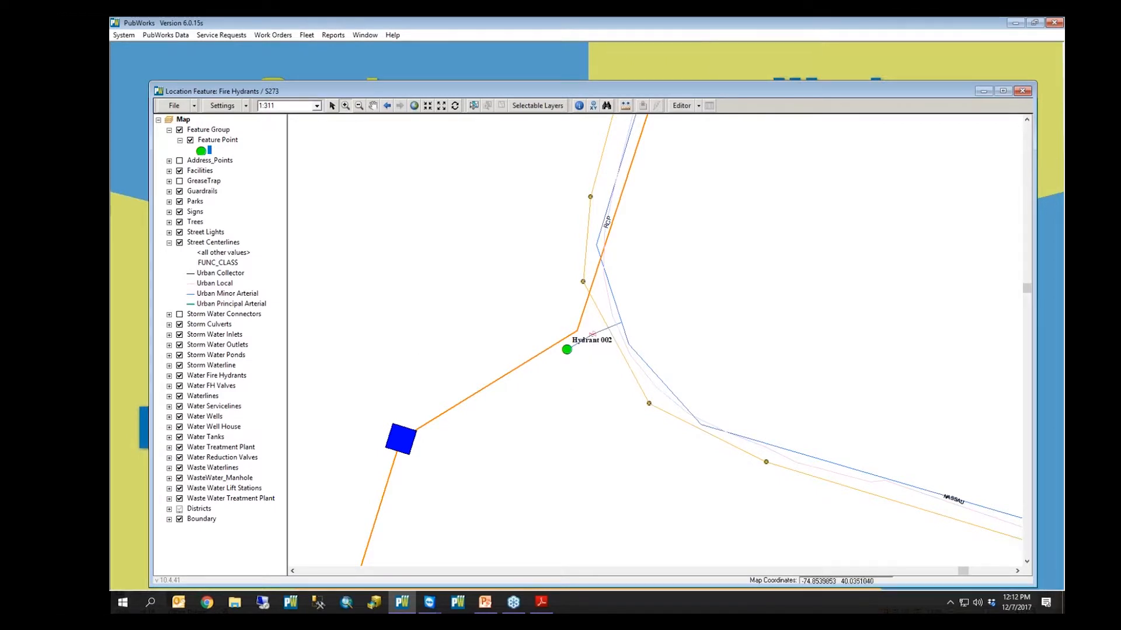
{"action": "left_click", "coordinate": [1023, 92]}
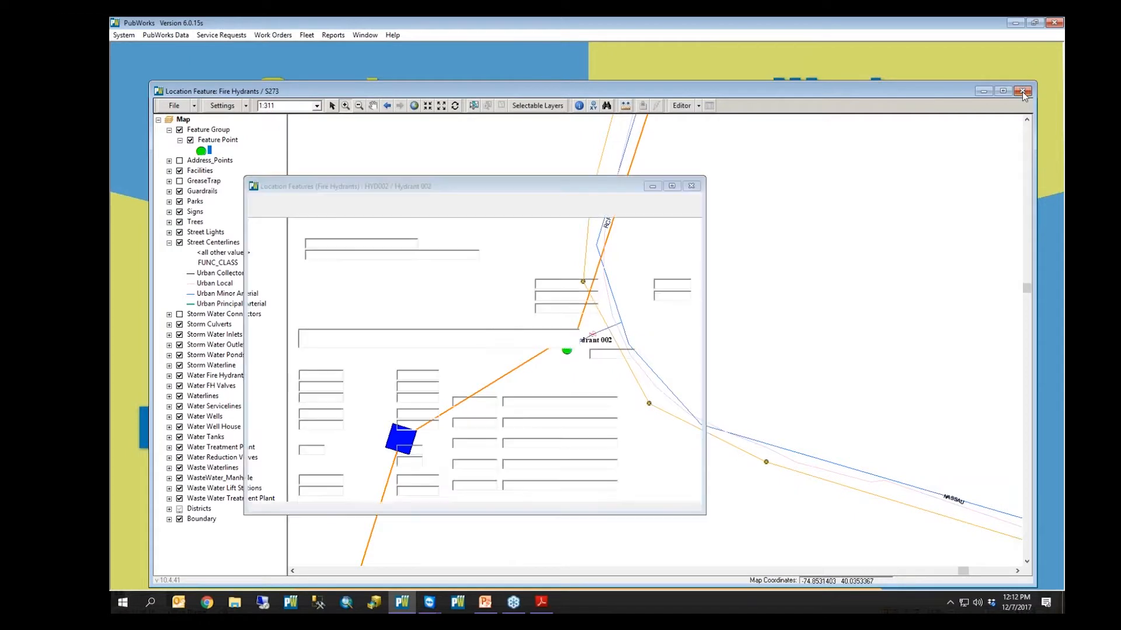
{"action": "left_click", "coordinate": [692, 187]}
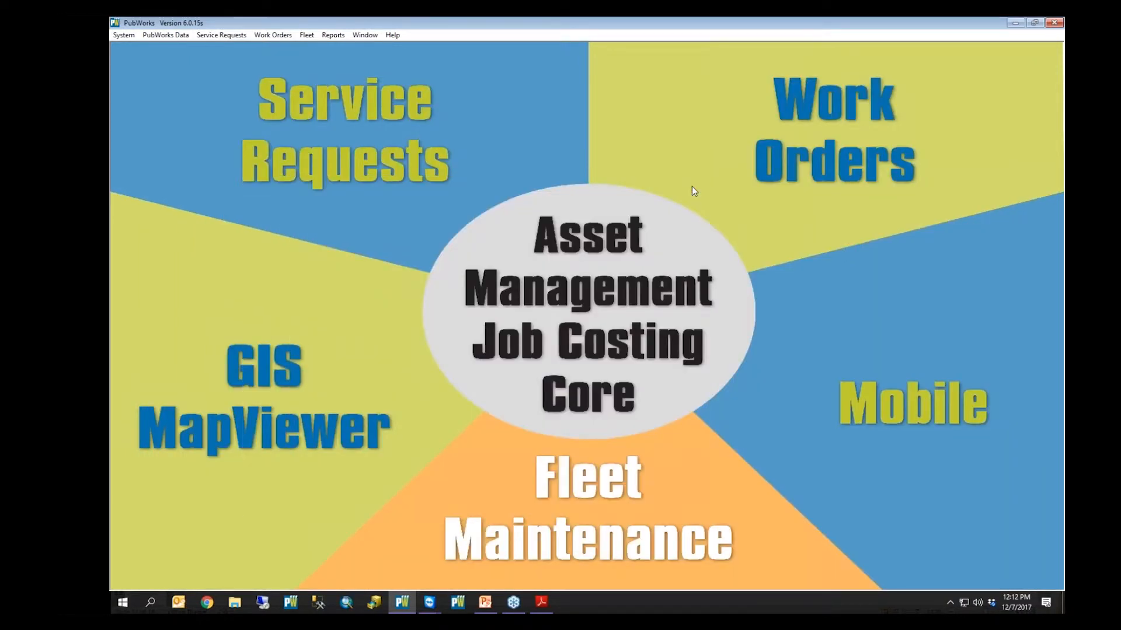
Open the Service Request Log and show the Fire Hydrant Problem request for Hydrant 002 on Nassau Dr on the map.
{"action": "left_click", "coordinate": [221, 35]}
{"action": "left_click", "coordinate": [222, 50]}
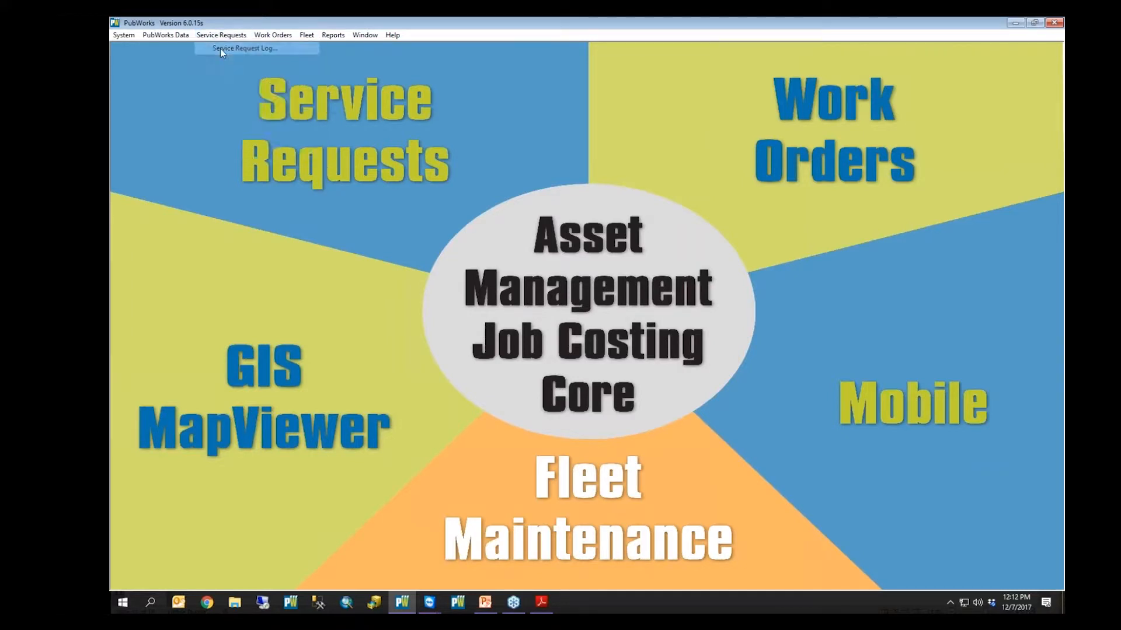
{"action": "left_click_drag", "start_coordinate": [523, 220], "coordinate": [496, 128]}
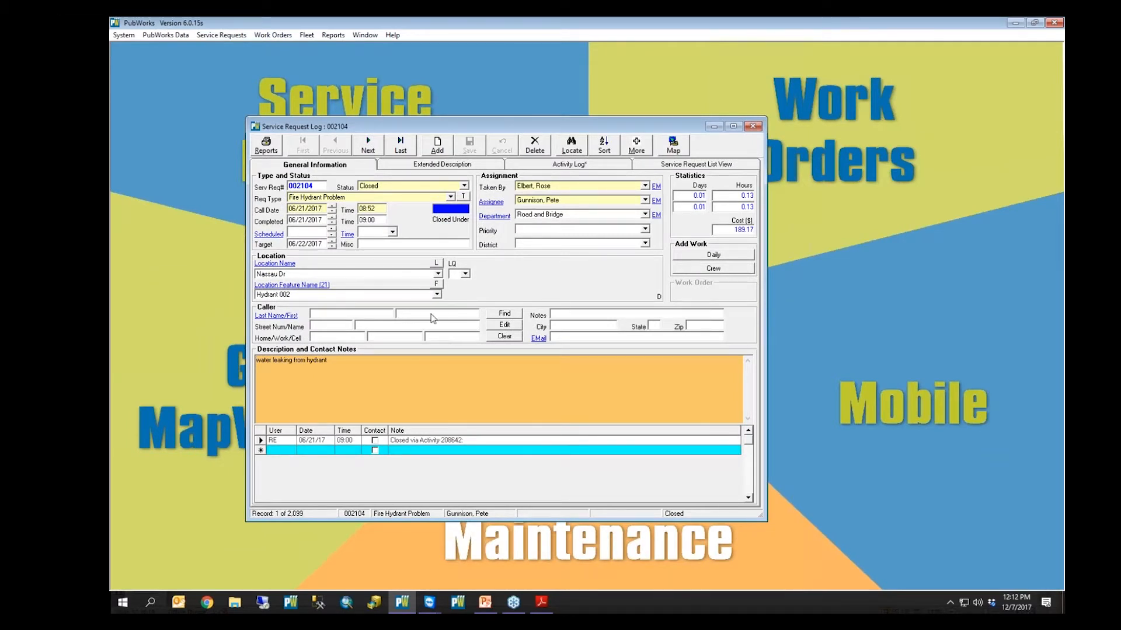
{"action": "left_click", "coordinate": [677, 149]}
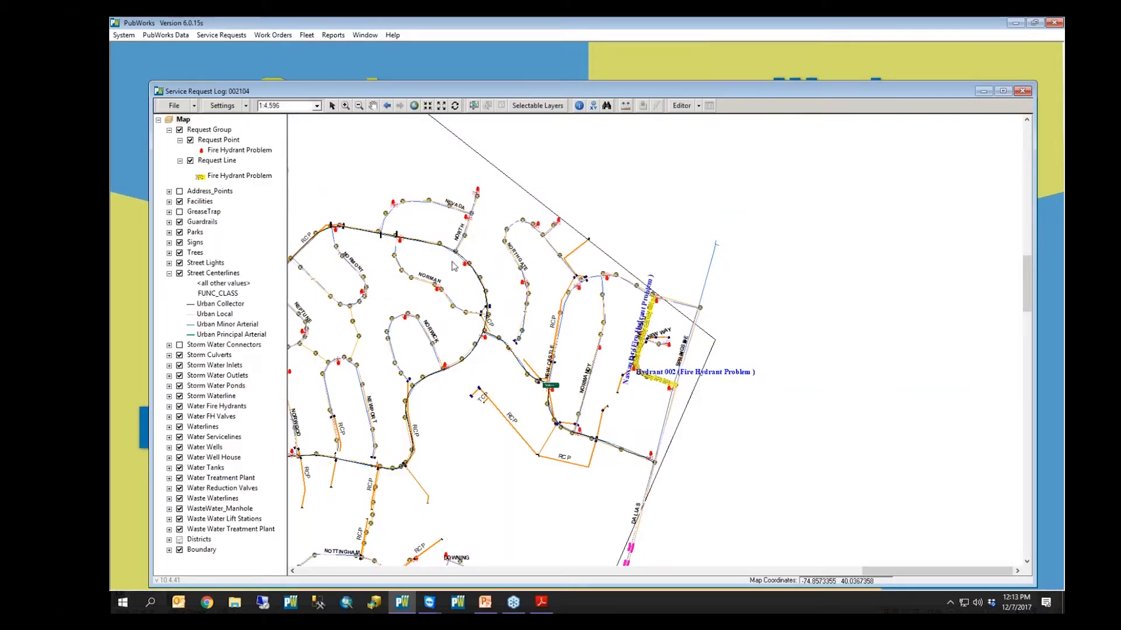
Hide the Request Line layer, examine the Hydrant 002 request point up close, and close the map.
{"action": "left_click", "coordinate": [190, 160]}
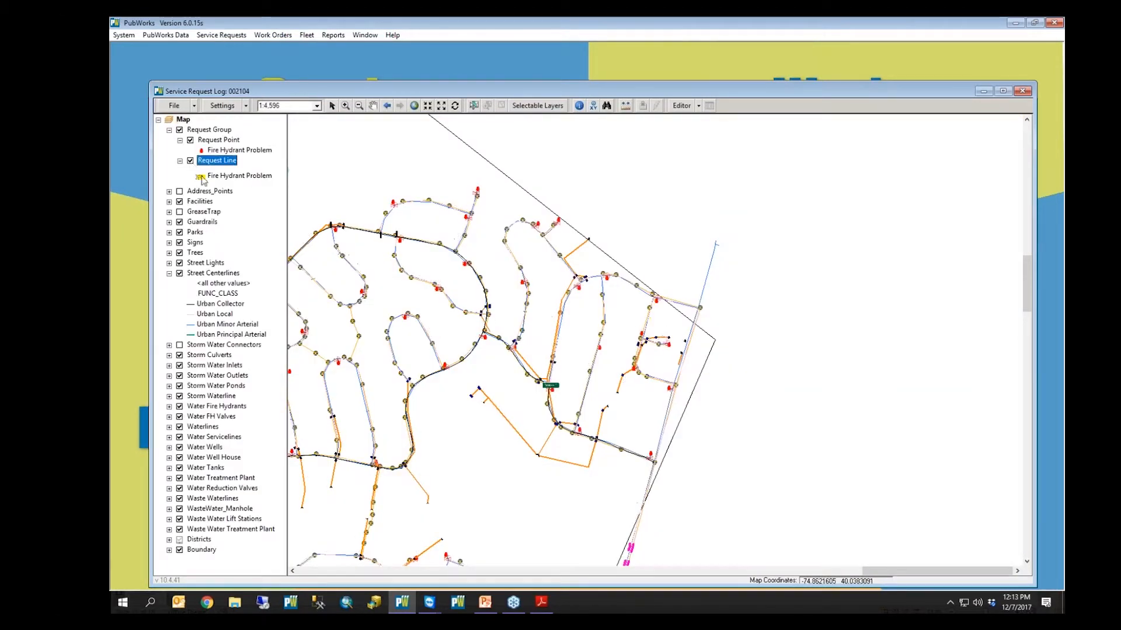
{"action": "left_click", "coordinate": [346, 105]}
{"action": "left_click_drag", "start_coordinate": [633, 251], "coordinate": [695, 358]}
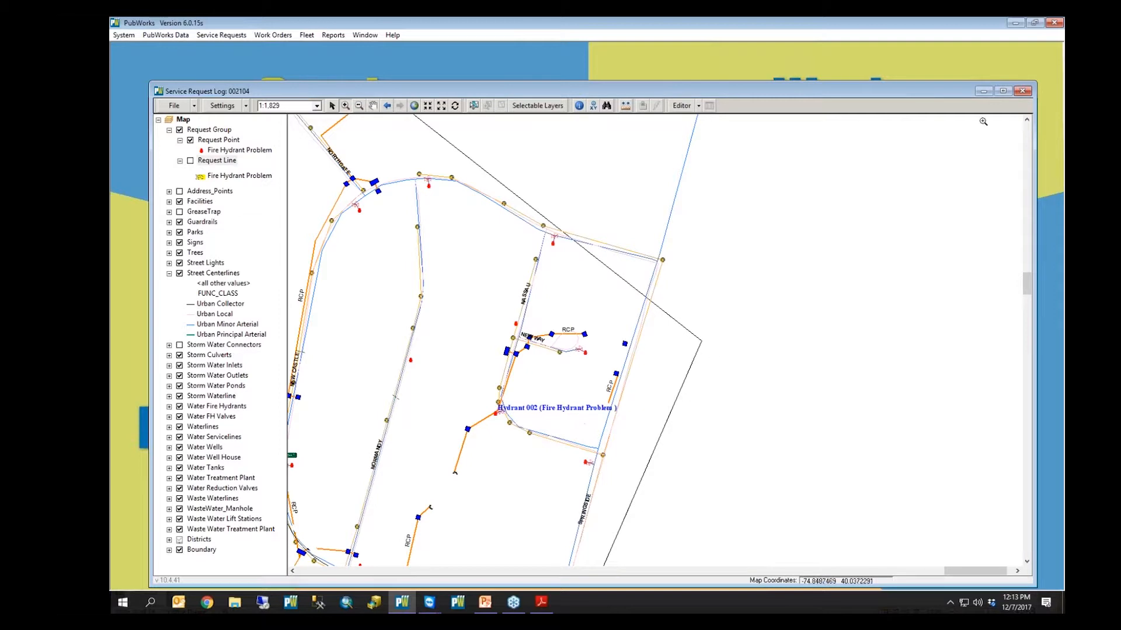
{"action": "left_click", "coordinate": [1022, 91]}
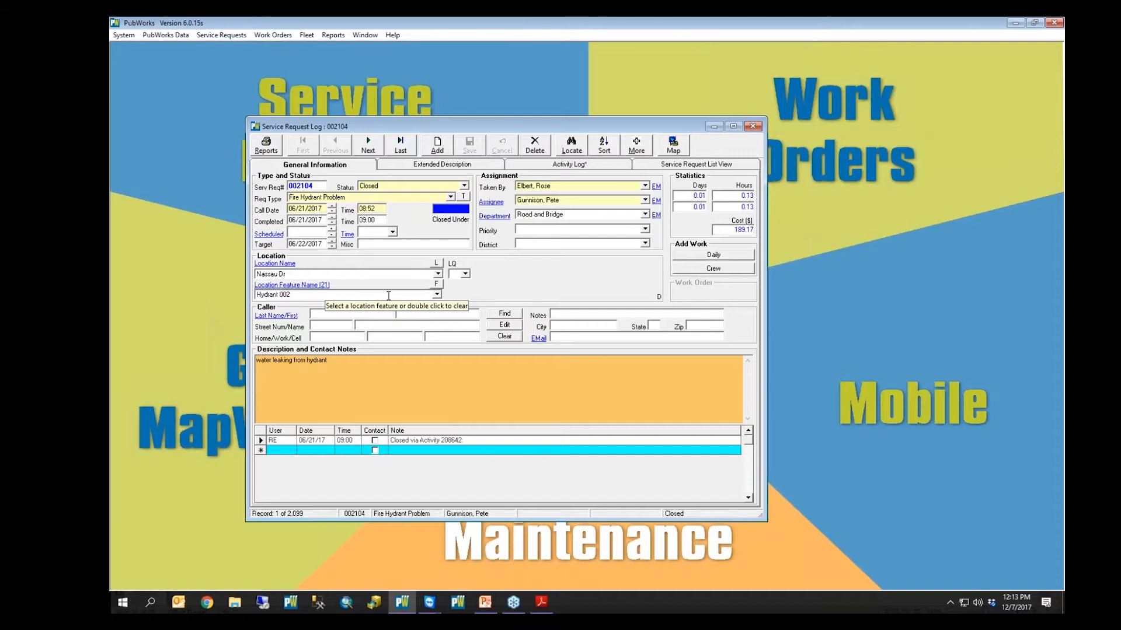
Preview the report for this service request with its map, and close the report, map and Service Request Log.
{"action": "left_click", "coordinate": [267, 145]}
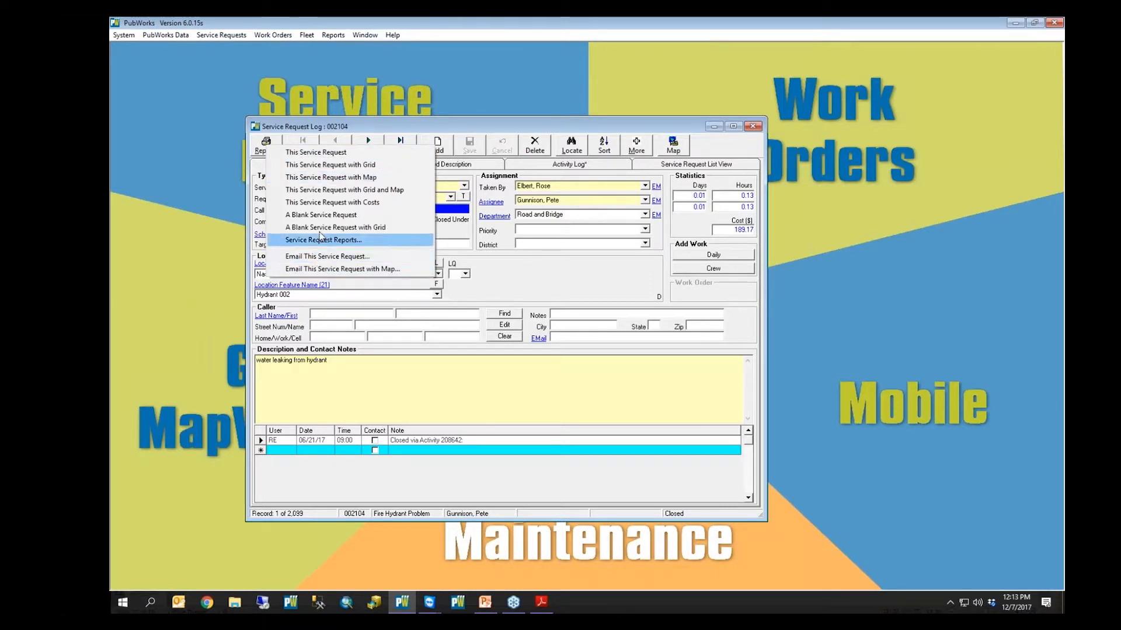
{"action": "left_click", "coordinate": [329, 177]}
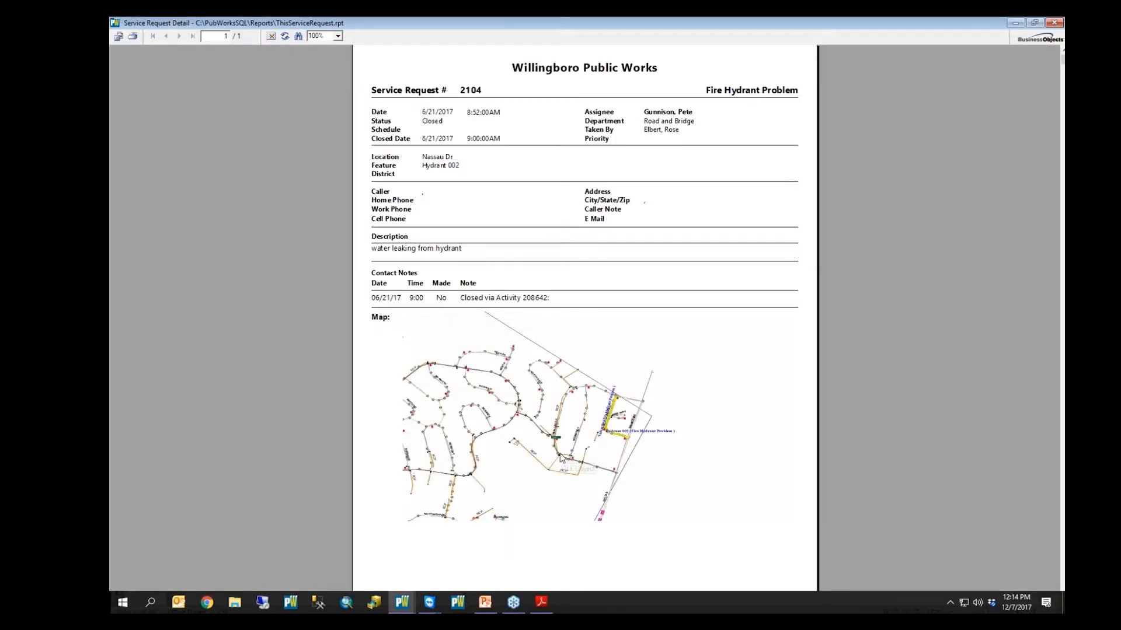
{"action": "left_click", "coordinate": [1054, 23]}
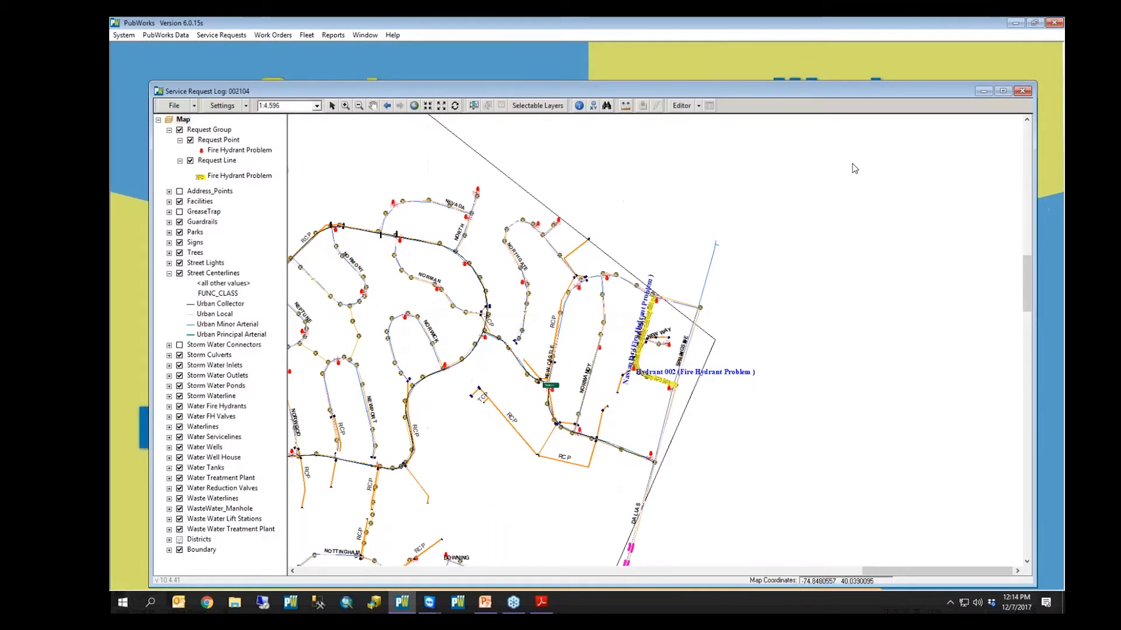
{"action": "left_click", "coordinate": [1021, 93]}
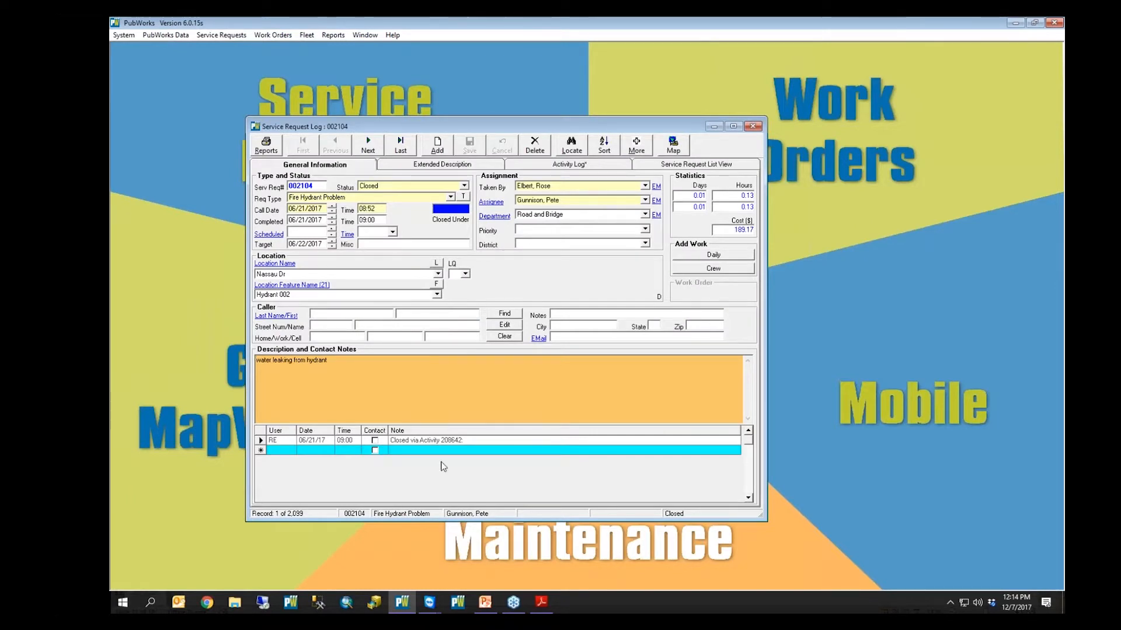
{"action": "left_click", "coordinate": [753, 126]}
Filter the open requests in Service Request Status by request type Illegal Dumping and display them on the map.
{"action": "left_click", "coordinate": [200, 36]}
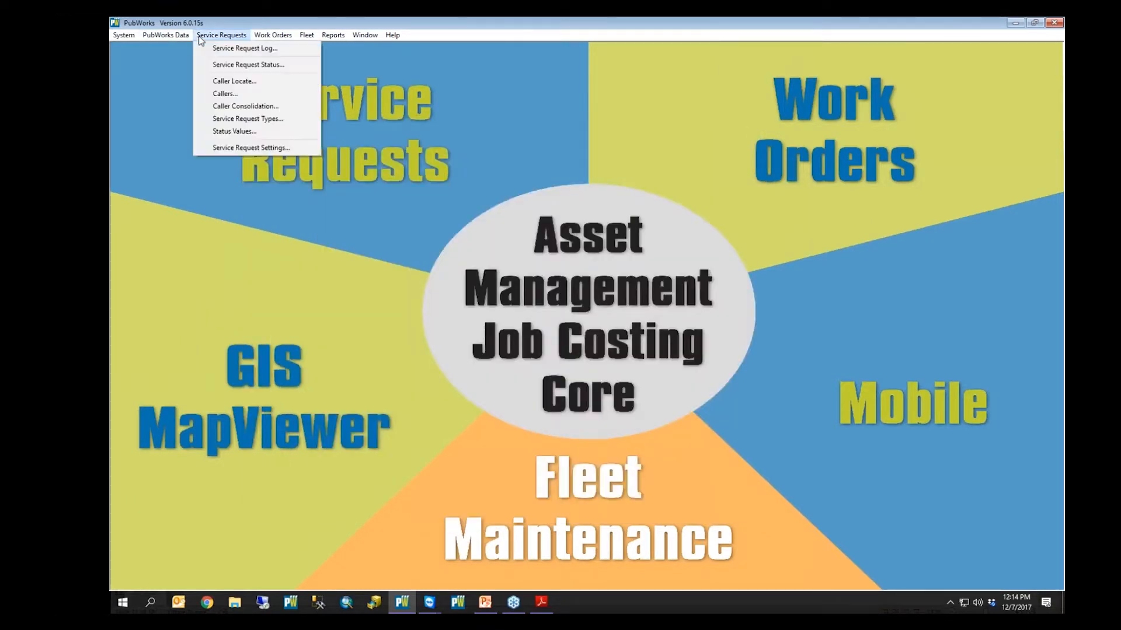
{"action": "left_click", "coordinate": [235, 65]}
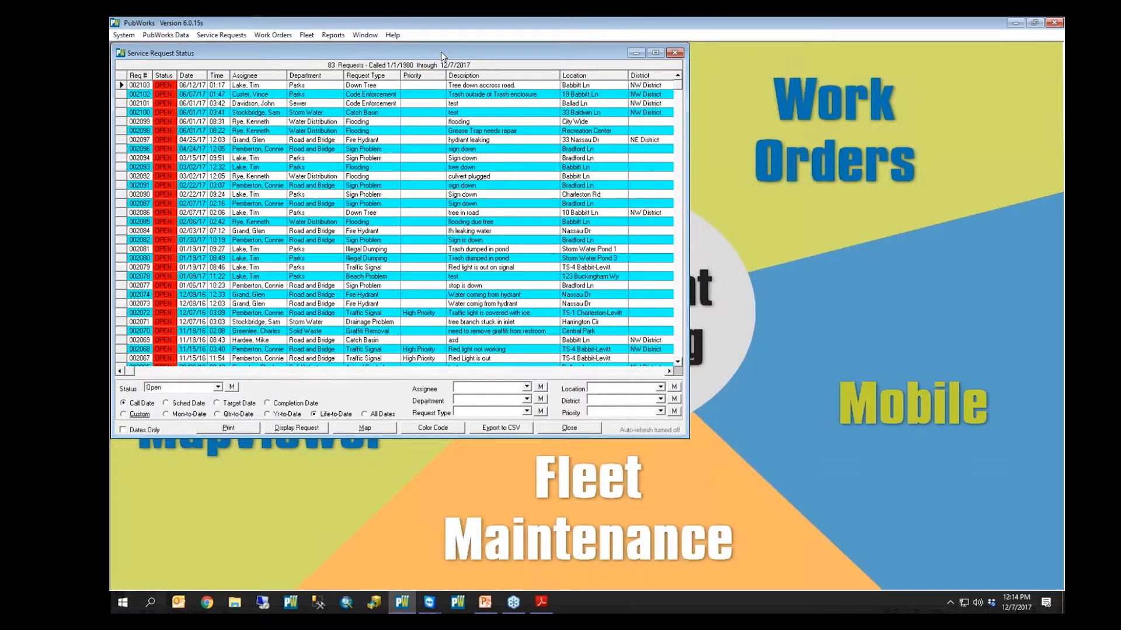
{"action": "left_click", "coordinate": [468, 413]}
{"action": "type", "text": "Illegal Dumping"}
{"action": "key", "text": "Tab"}
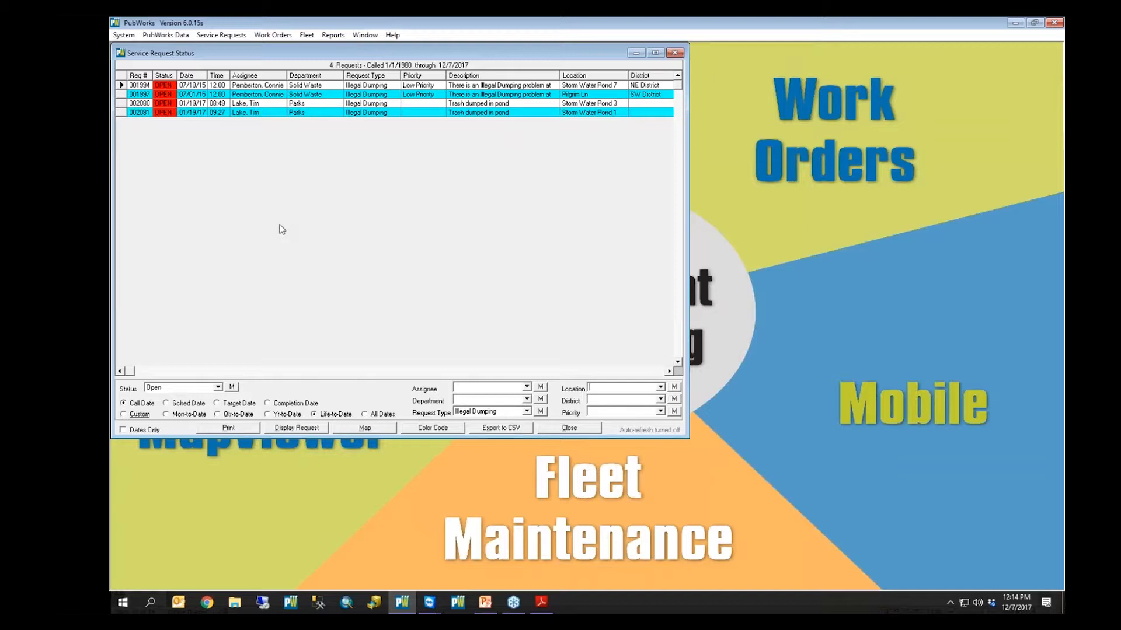
{"action": "left_click", "coordinate": [365, 428]}
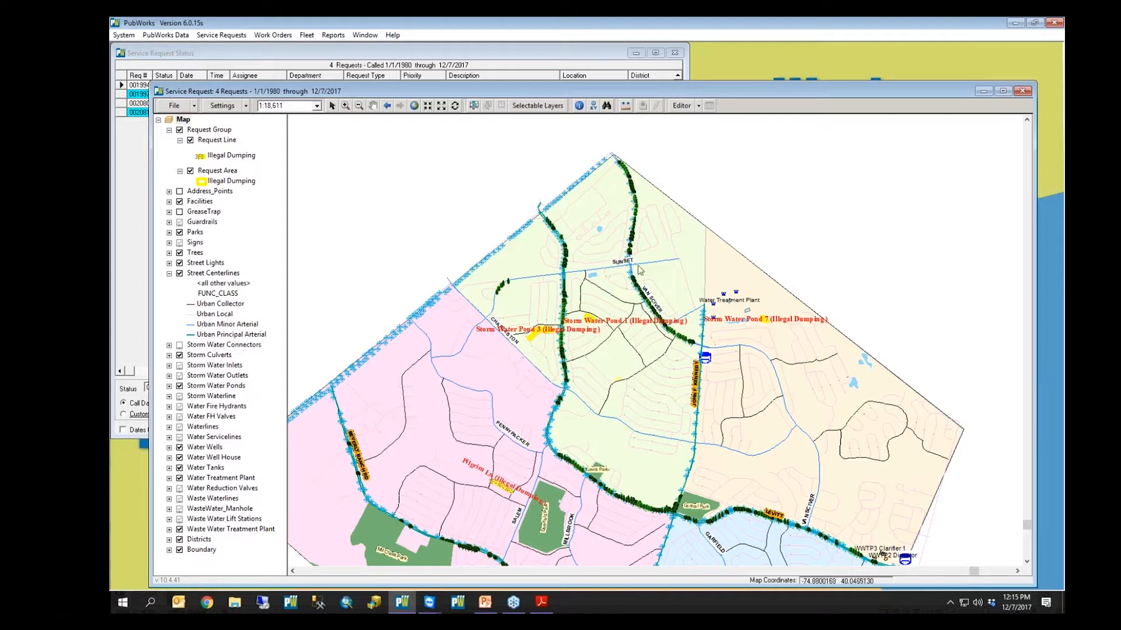
Filter the open Illegal Dumping requests in Service Request Status by the assignee of the Storm Water Pond 3 and Pond 1 requests.
{"action": "left_click", "coordinate": [559, 54]}
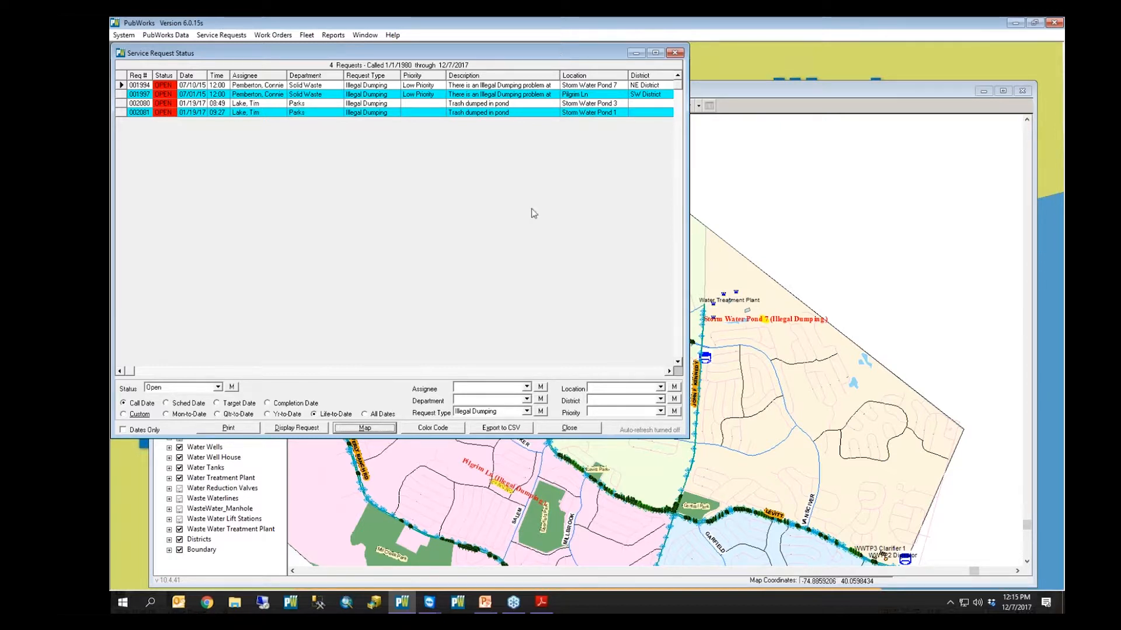
{"action": "left_click", "coordinate": [527, 387]}
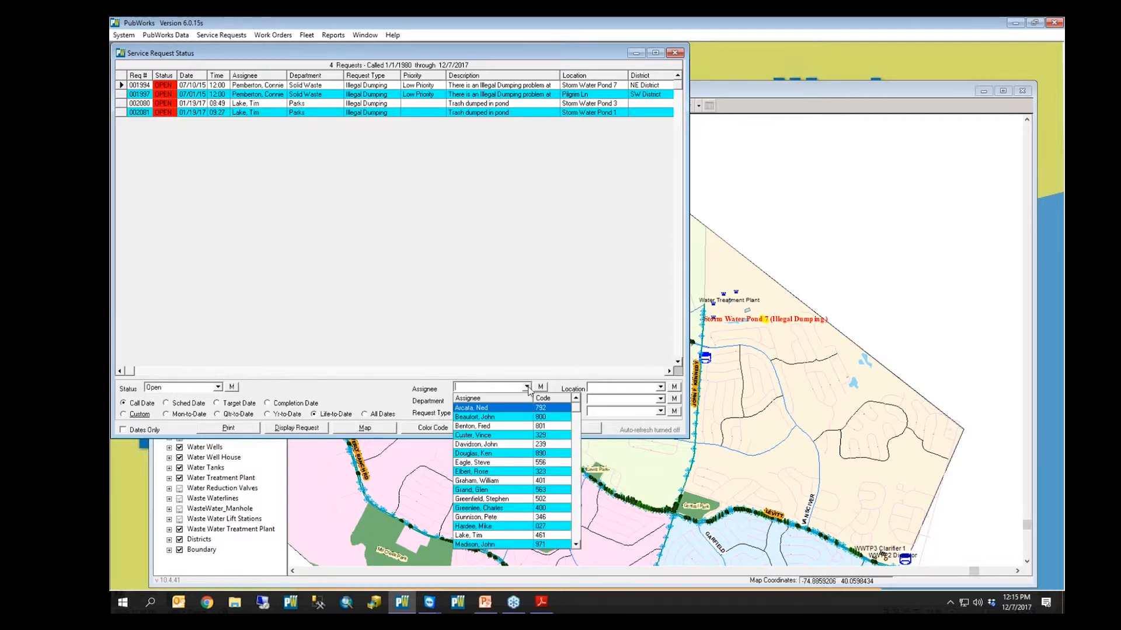
{"action": "left_click", "coordinate": [475, 535]}
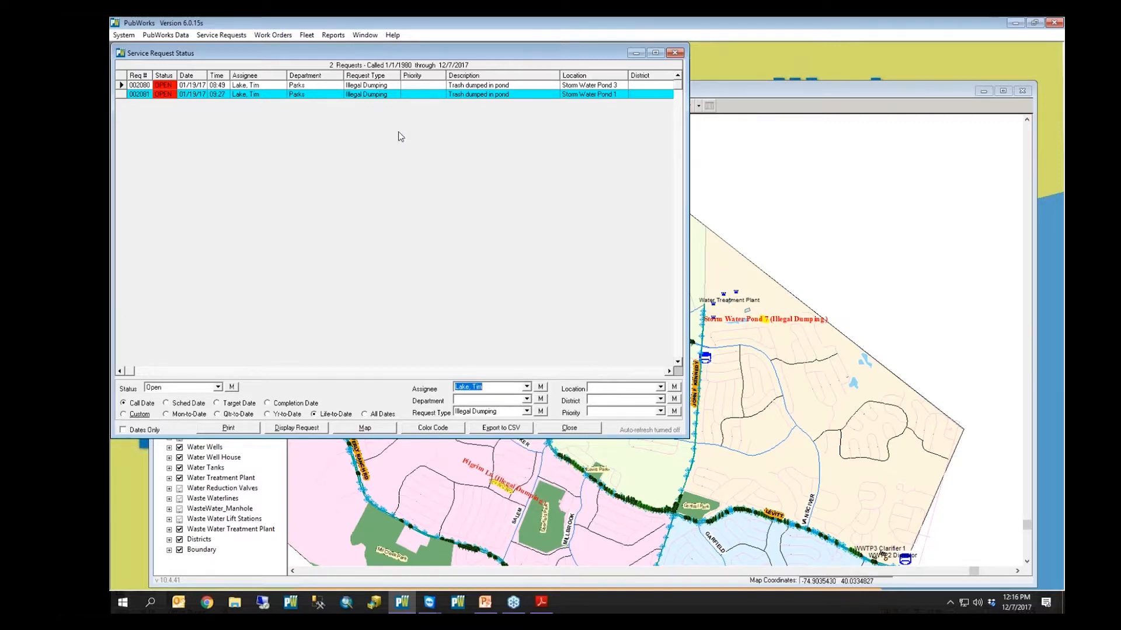
Switch to the phone's TeamViewer session, view the Niagara Ln Alley Complaint request details from Map My Requests, and return to the map.
{"action": "mouse_move", "coordinate": [433, 608]}
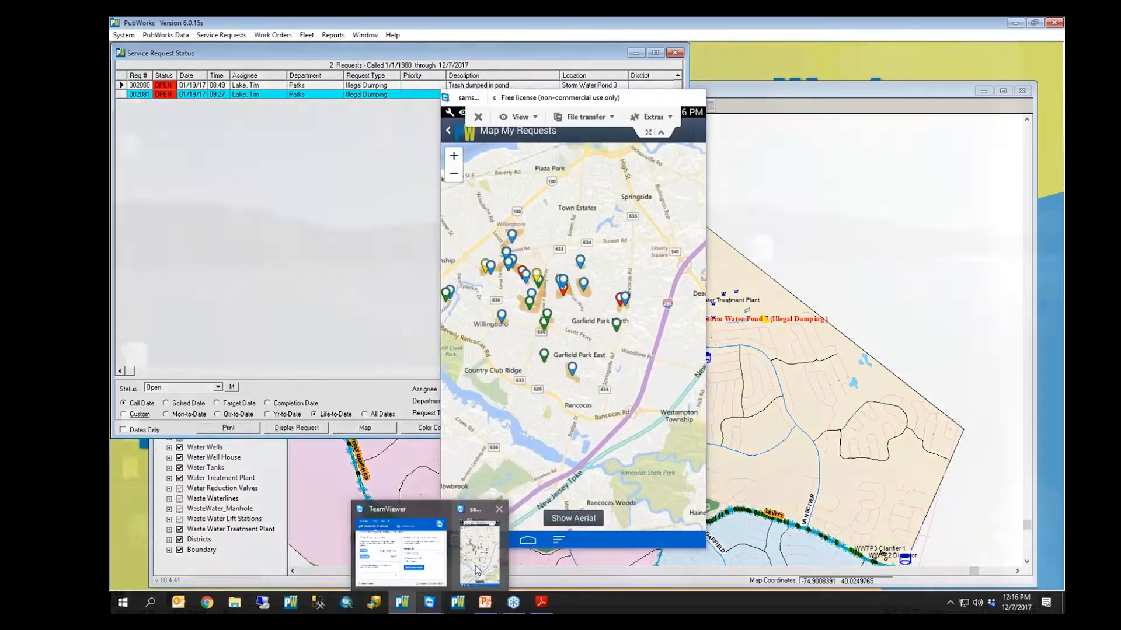
{"action": "left_click", "coordinate": [477, 570]}
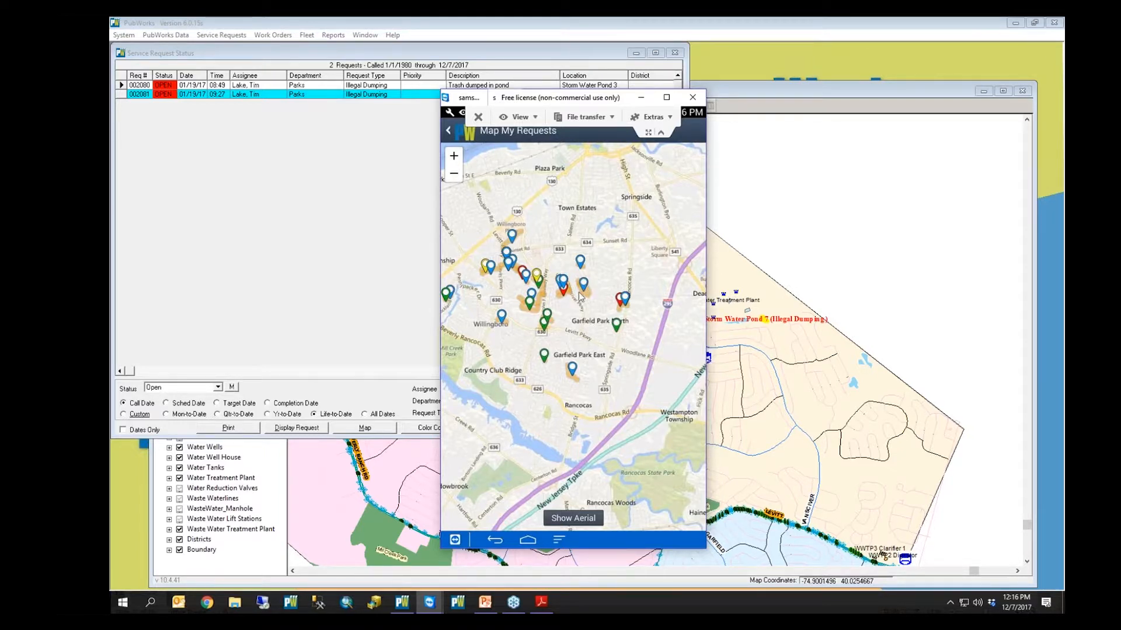
{"action": "left_click", "coordinate": [573, 335]}
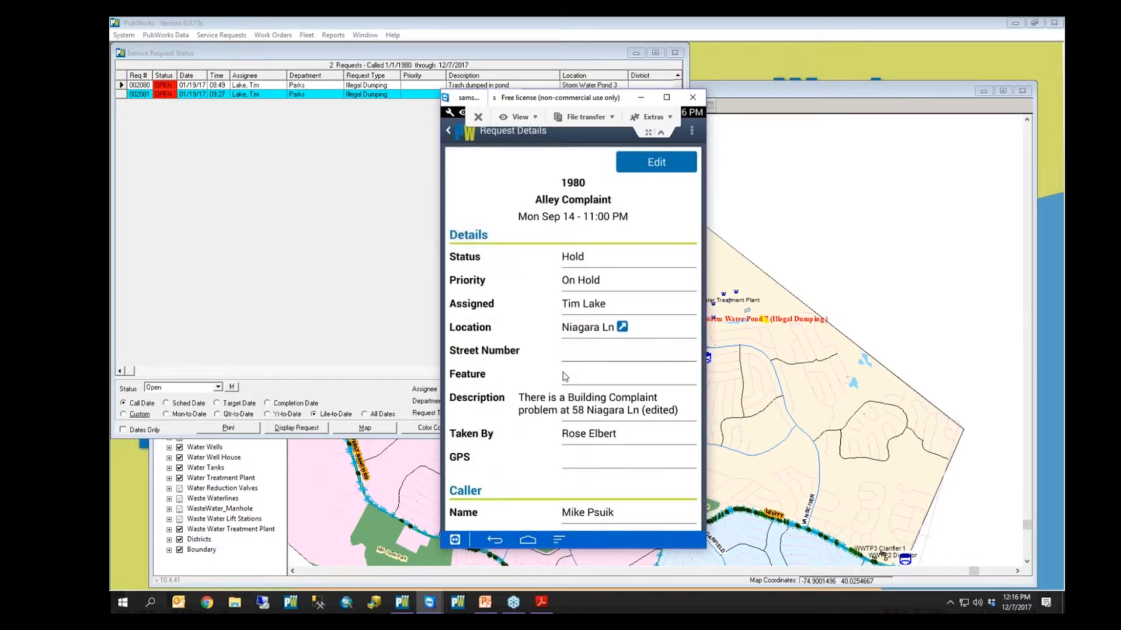
{"action": "right_click", "coordinate": [564, 375]}
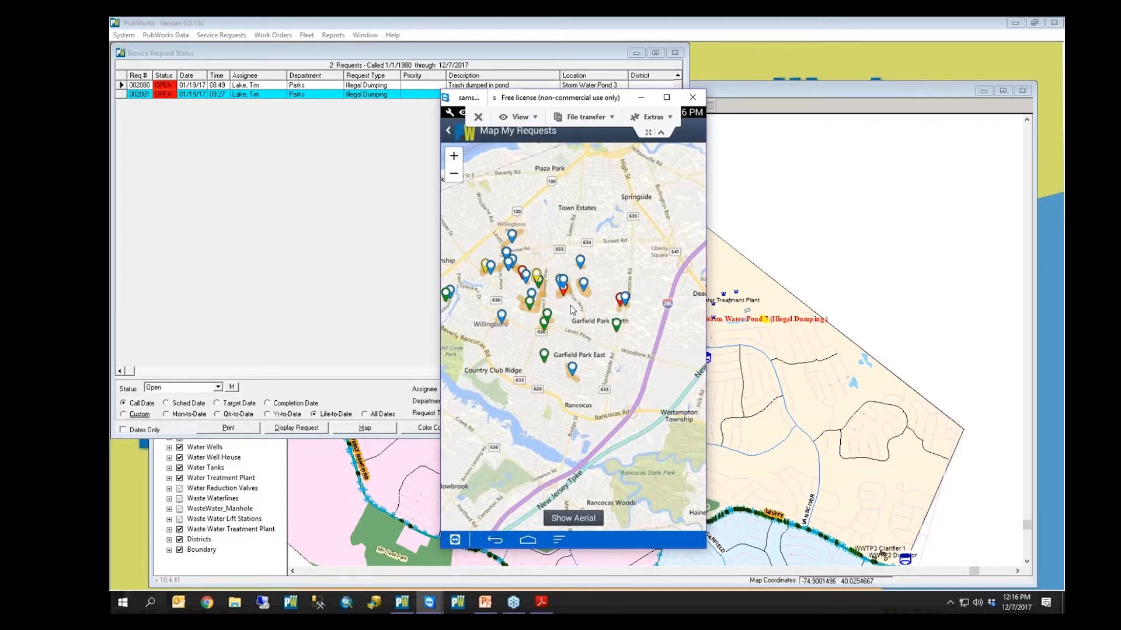
Return to PubWorks and close Service Request Status and the Illegal Dumping requests map.
{"action": "left_click", "coordinate": [534, 49]}
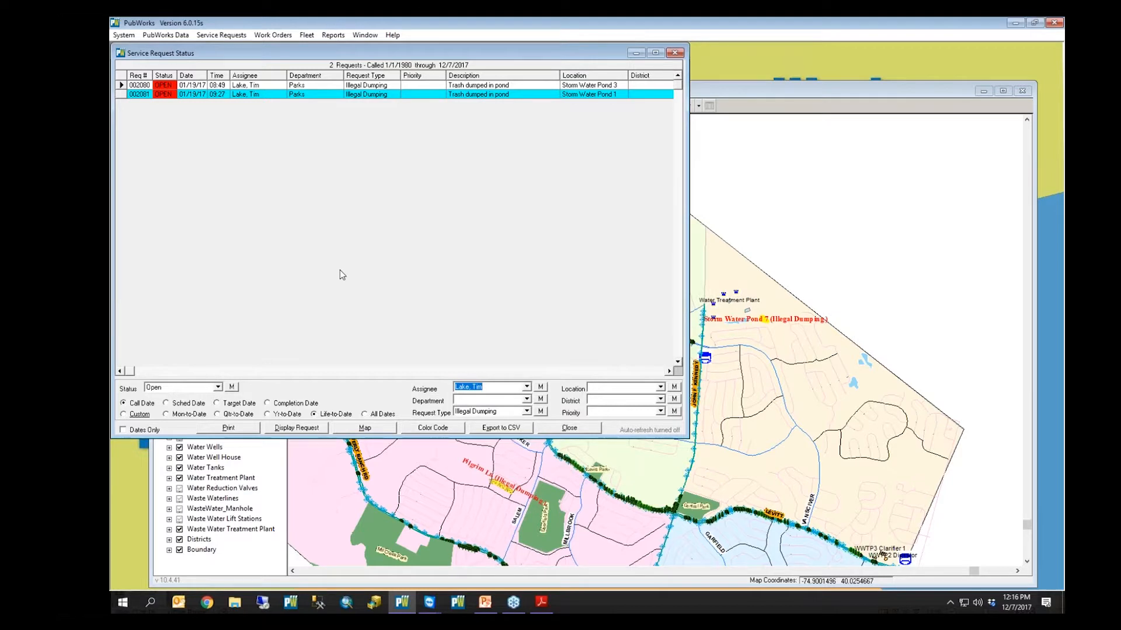
{"action": "left_click", "coordinate": [675, 53]}
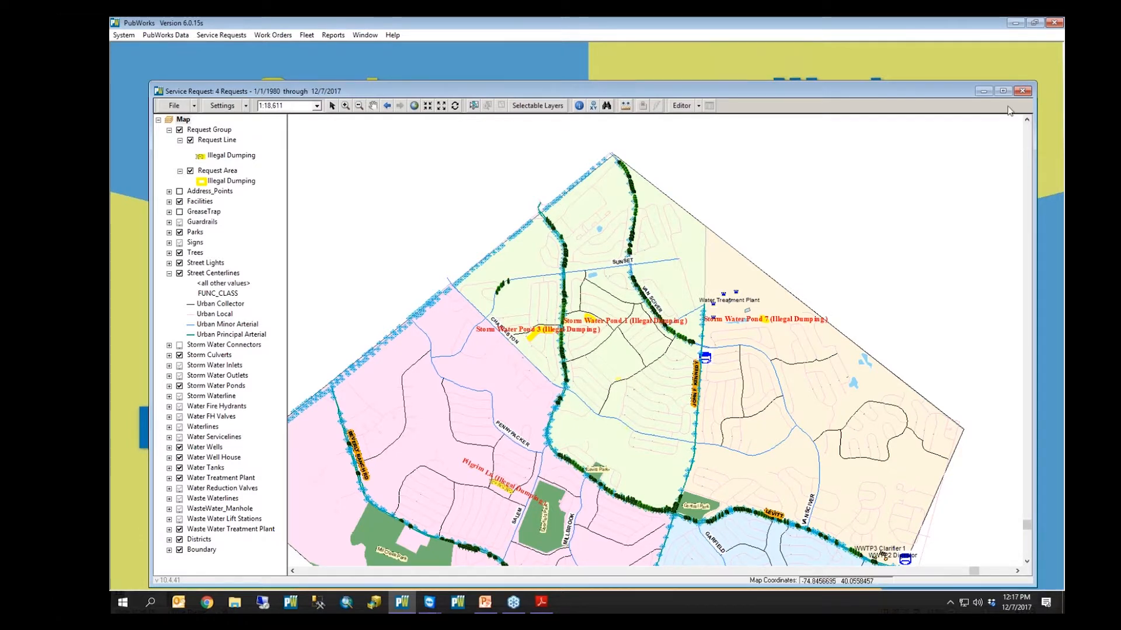
{"action": "left_click", "coordinate": [1022, 92]}
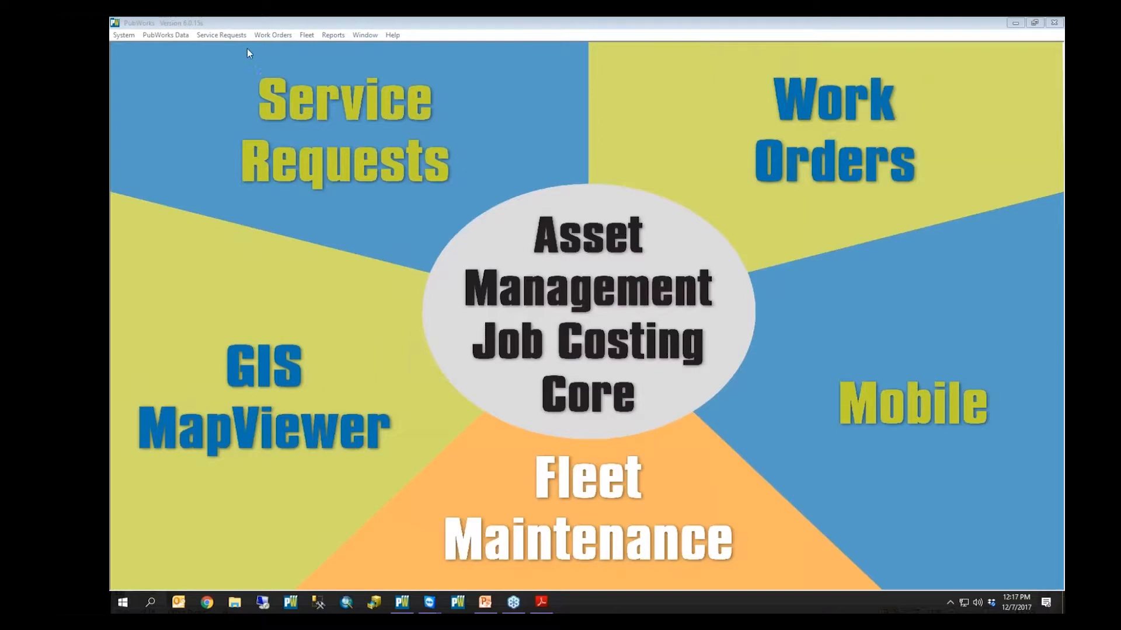
Open Work Orders, locate work order 68, and display its street sweeping items on the map.
{"action": "left_click", "coordinate": [266, 38]}
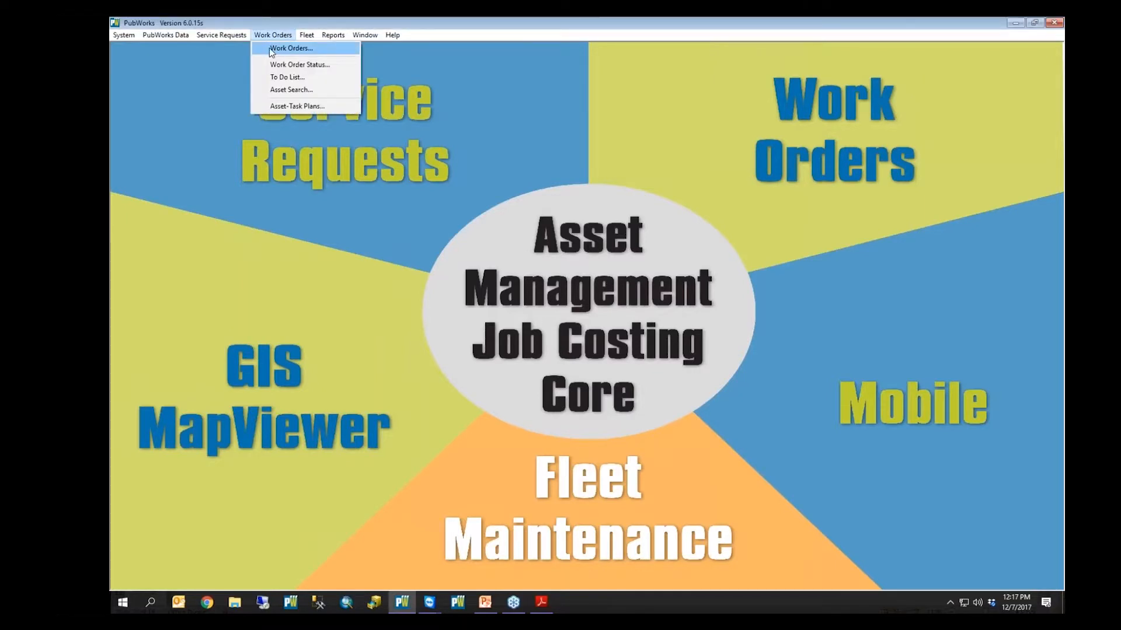
{"action": "left_click", "coordinate": [271, 53]}
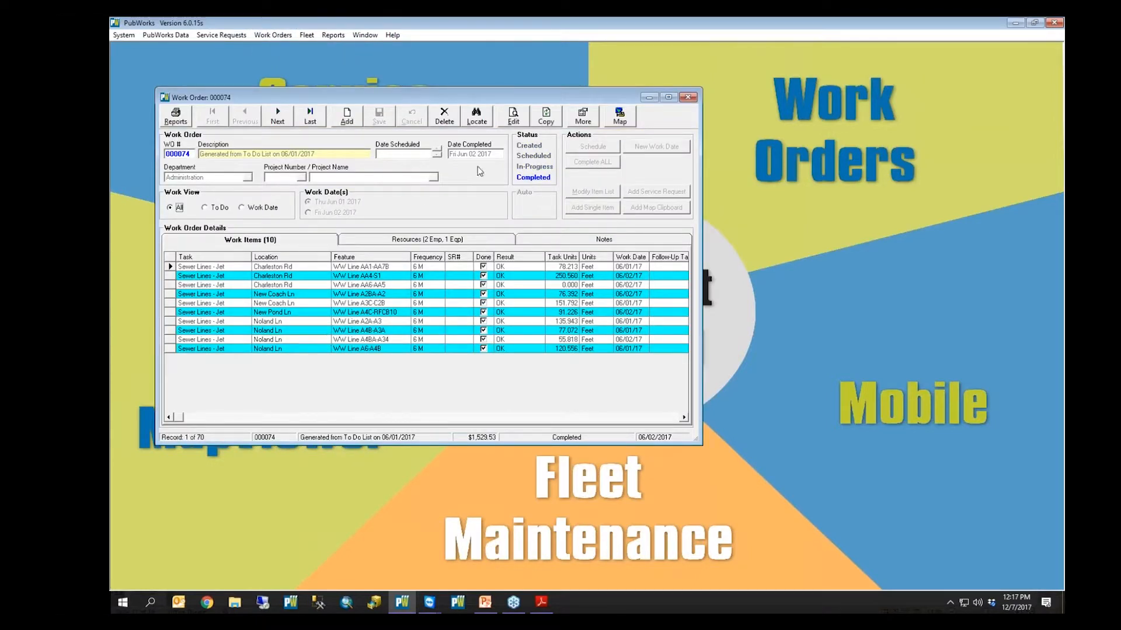
{"action": "left_click", "coordinate": [478, 116]}
{"action": "type", "text": "68"}
{"action": "left_click", "coordinate": [558, 368]}
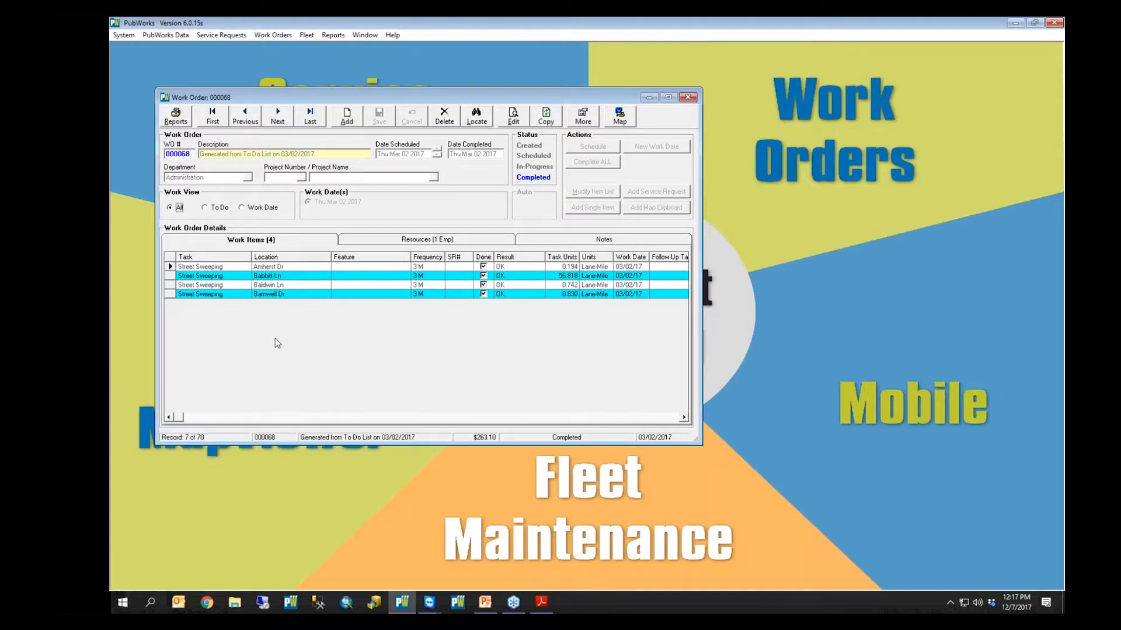
{"action": "left_click", "coordinate": [620, 117]}
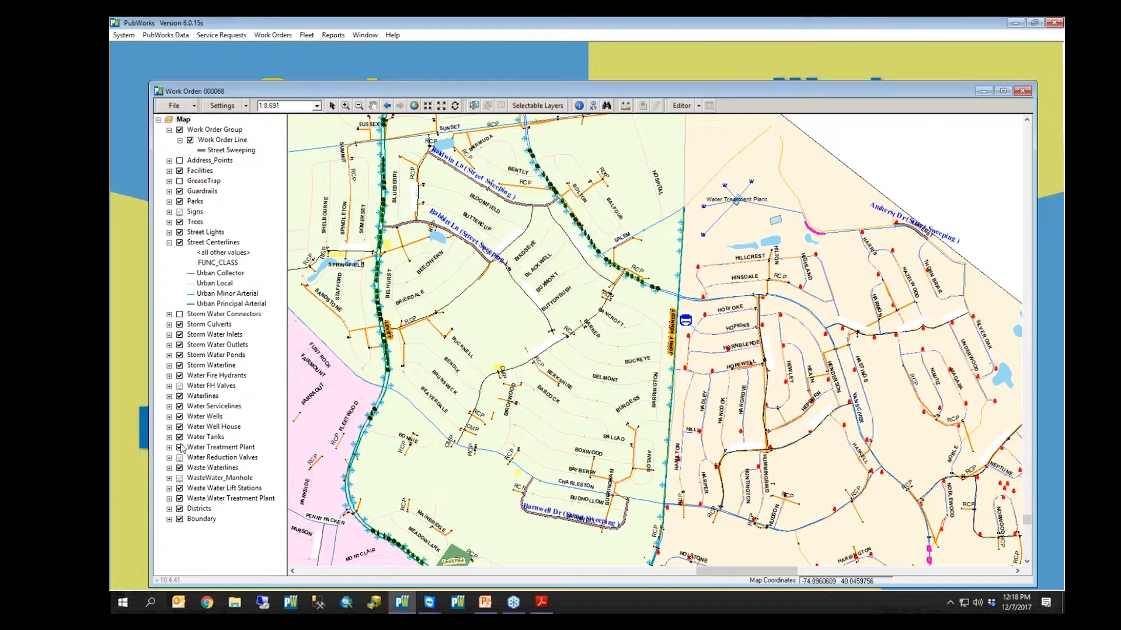
Hide the Storm Culverts, Storm Water Inlets and Storm Water Outlets layers on the work order map.
{"action": "left_click", "coordinate": [178, 324]}
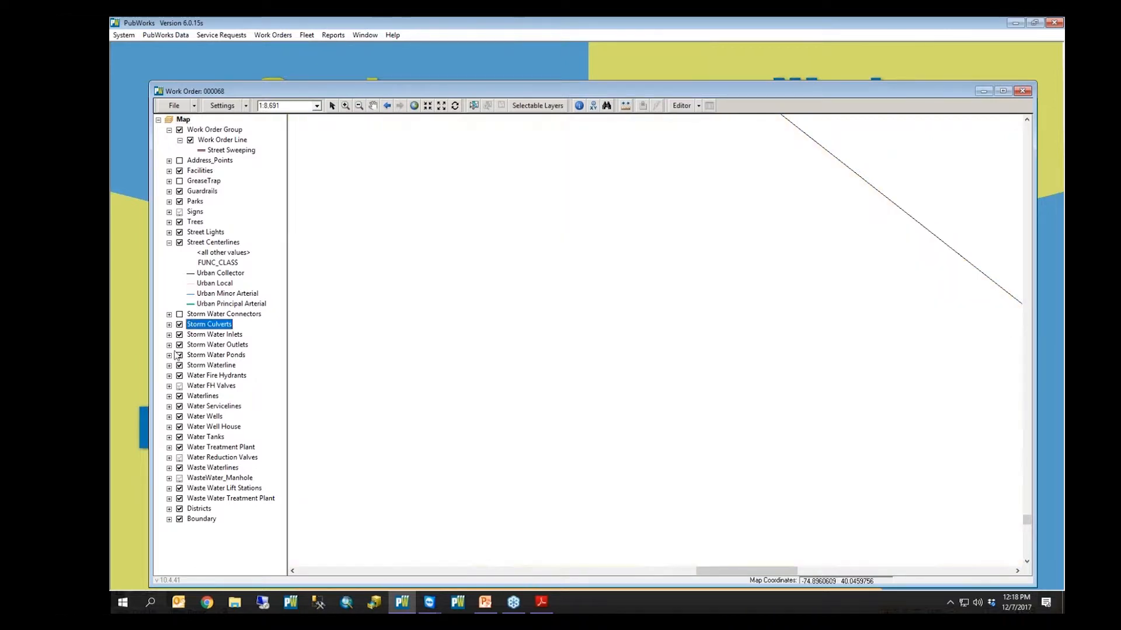
{"action": "left_click", "coordinate": [180, 324]}
{"action": "left_click", "coordinate": [179, 335]}
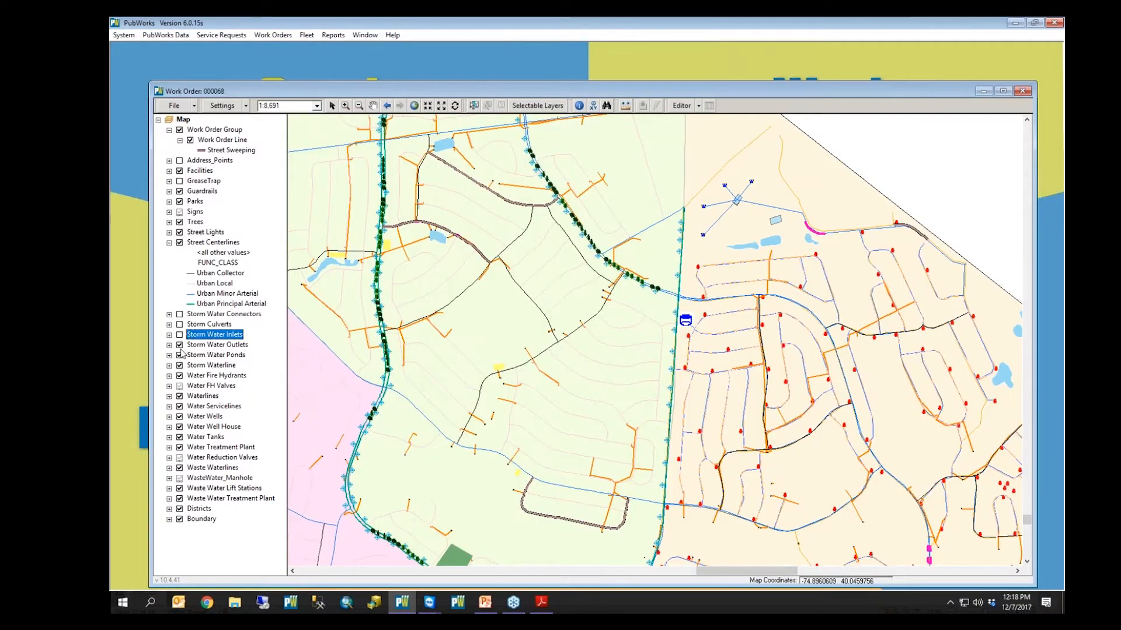
{"action": "left_click", "coordinate": [179, 345]}
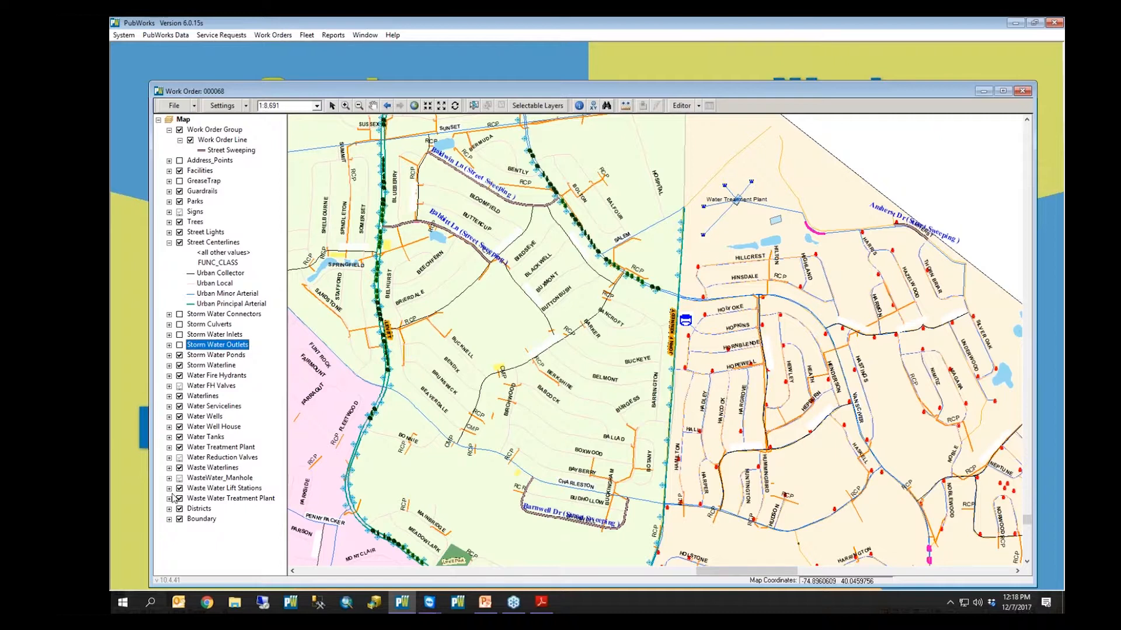
Turn on the Storm Water Connectors, Storm Culverts, Storm Water Inlets and Storm Water Outlets layers, and close the map and work order.
{"action": "left_click", "coordinate": [180, 335]}
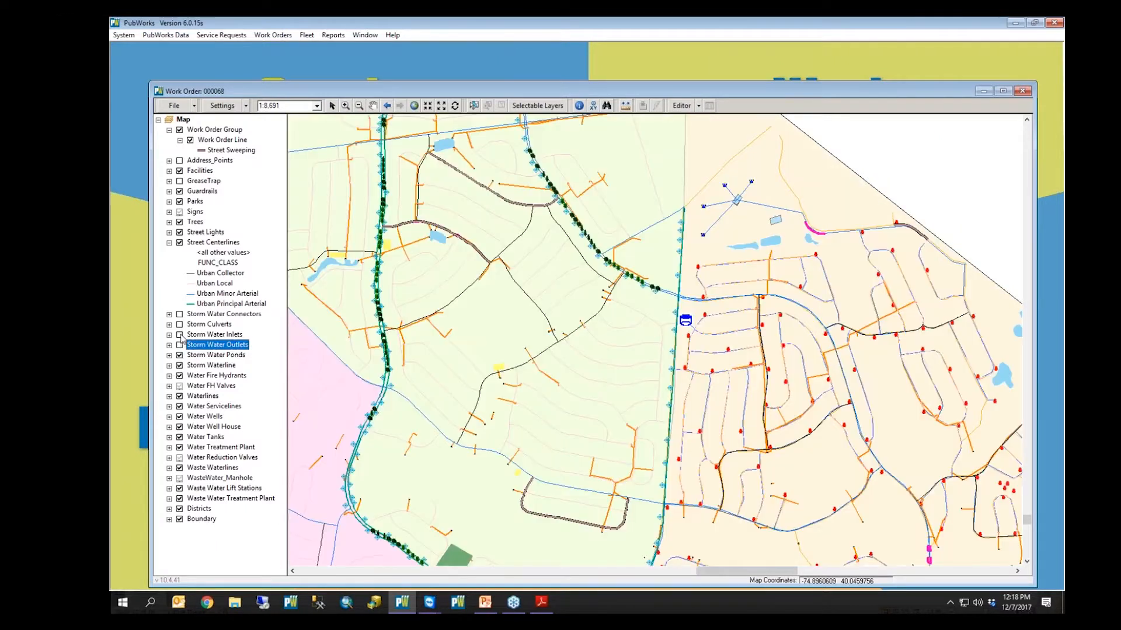
{"action": "left_click", "coordinate": [180, 335]}
{"action": "left_click", "coordinate": [180, 326]}
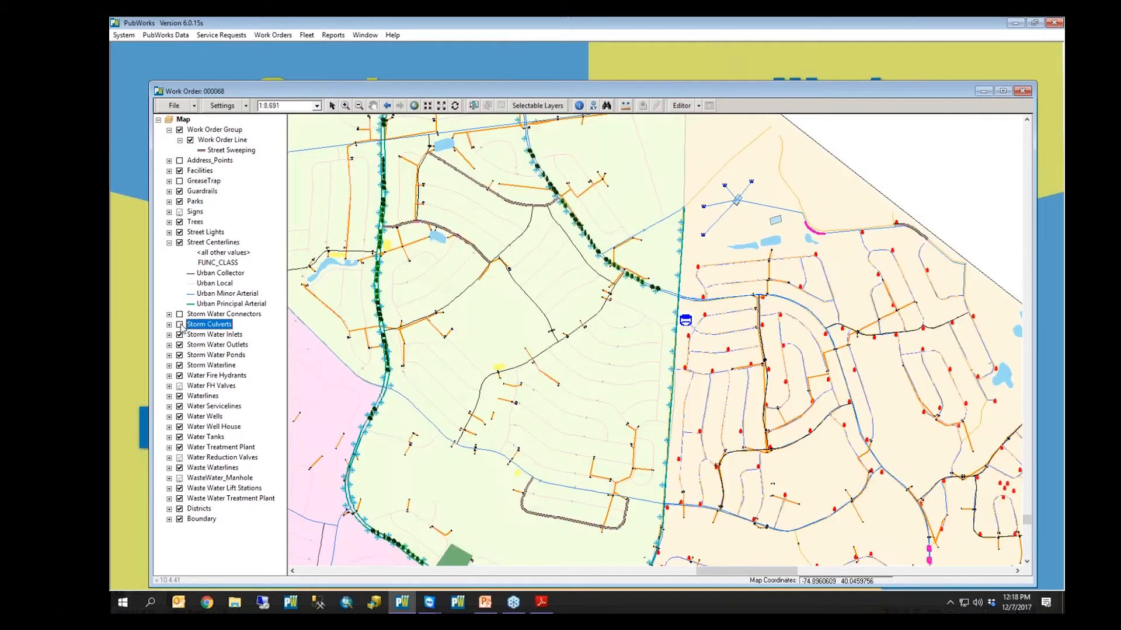
{"action": "left_click", "coordinate": [180, 314]}
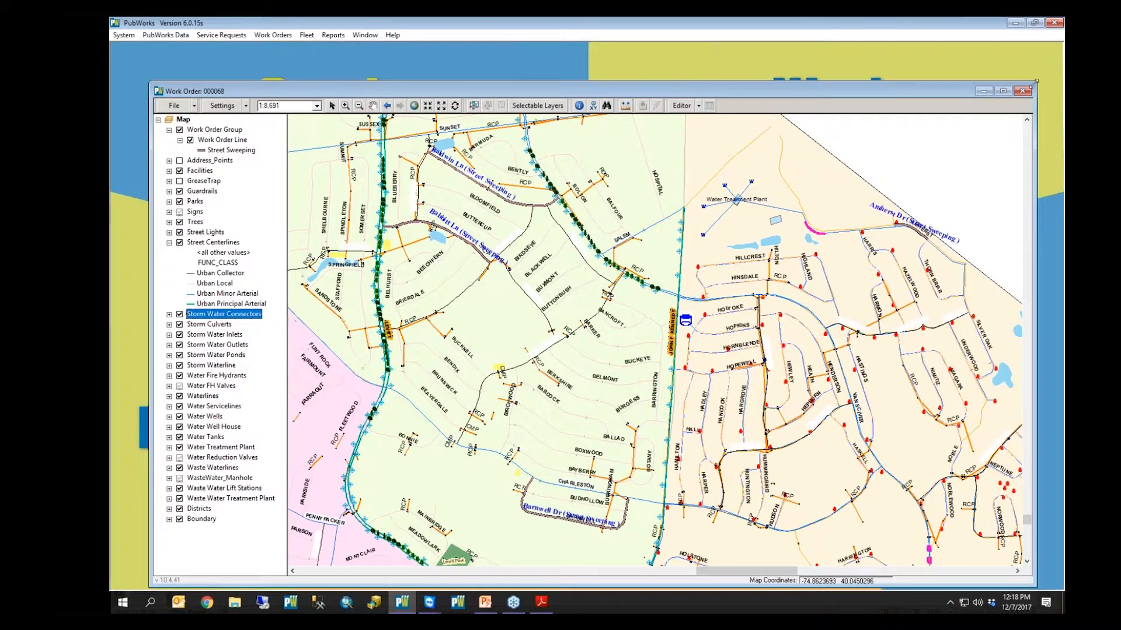
{"action": "left_click", "coordinate": [1023, 91]}
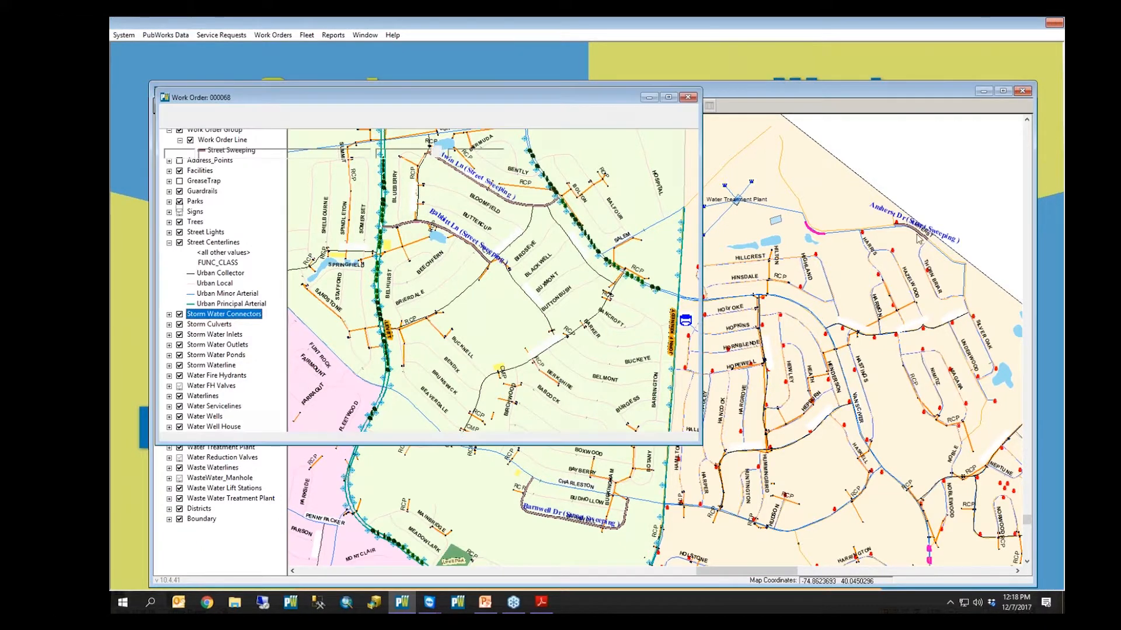
{"action": "left_click", "coordinate": [688, 98]}
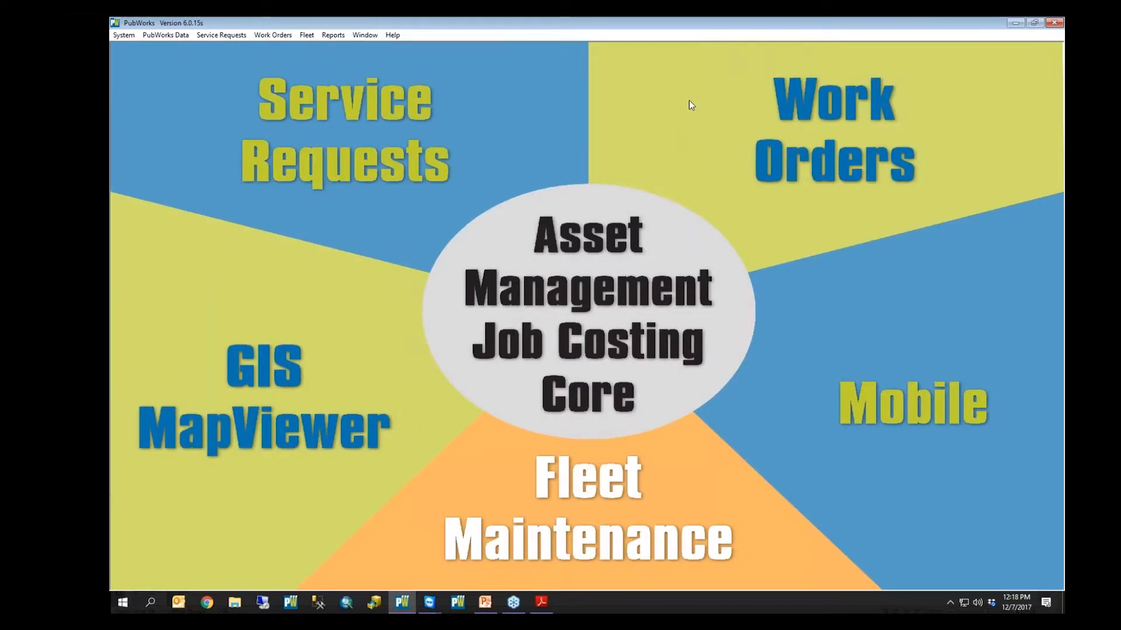
Open the Activity Filter and limit the records to the NE District and the Pothole Repairs task.
{"action": "left_click", "coordinate": [124, 36]}
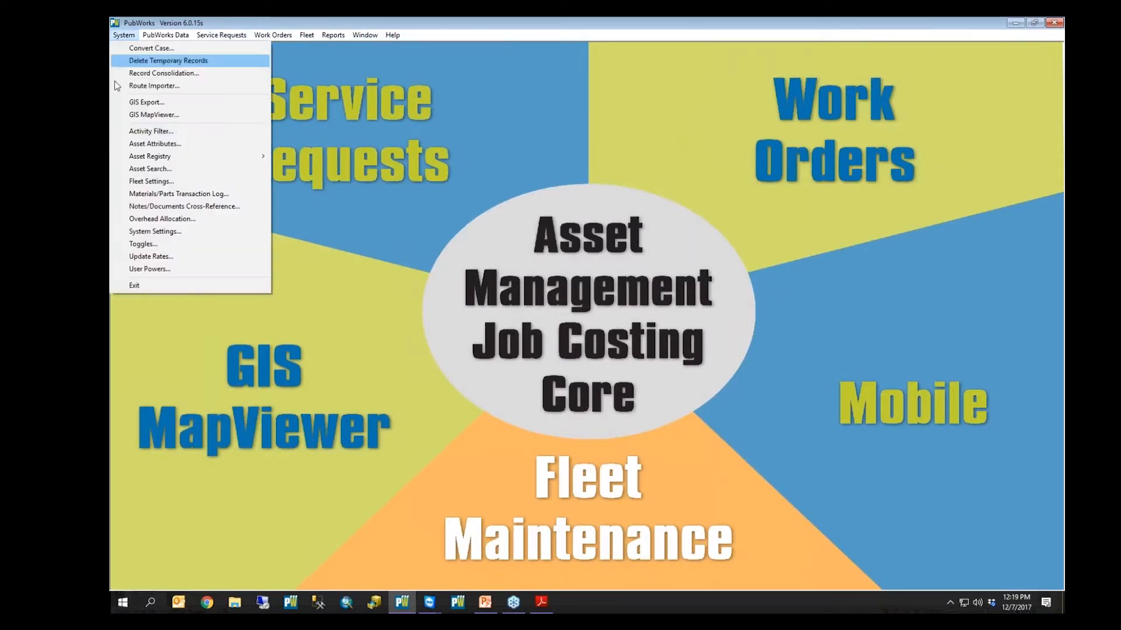
{"action": "left_click", "coordinate": [146, 131]}
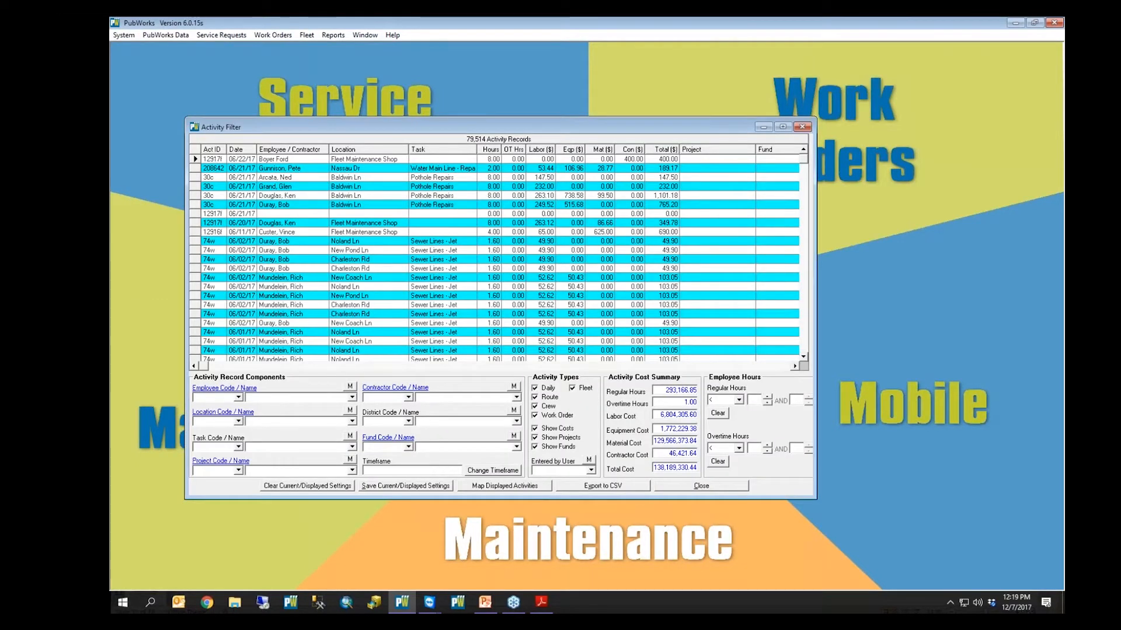
{"action": "left_click_drag", "start_coordinate": [553, 126], "coordinate": [557, 81]}
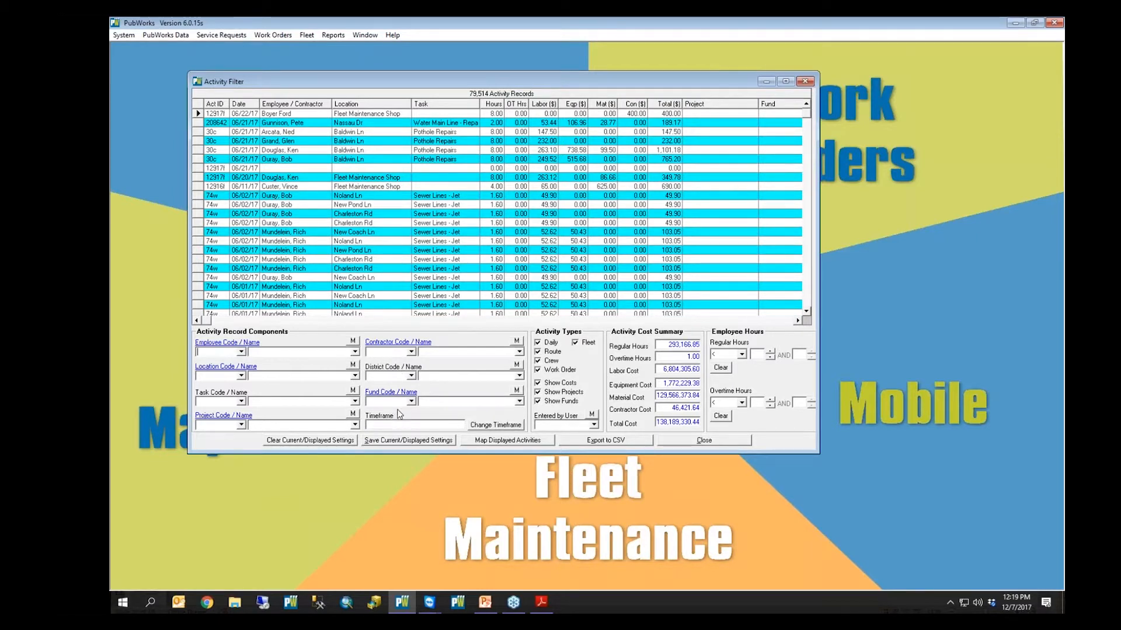
{"action": "left_click", "coordinate": [519, 376]}
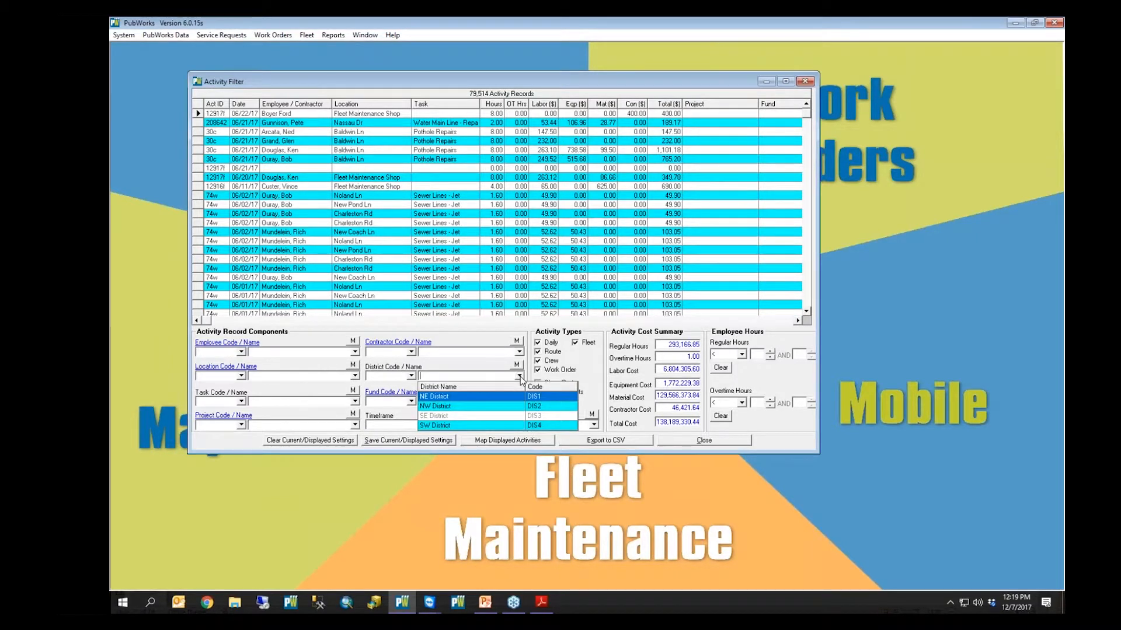
{"action": "left_click", "coordinate": [454, 399]}
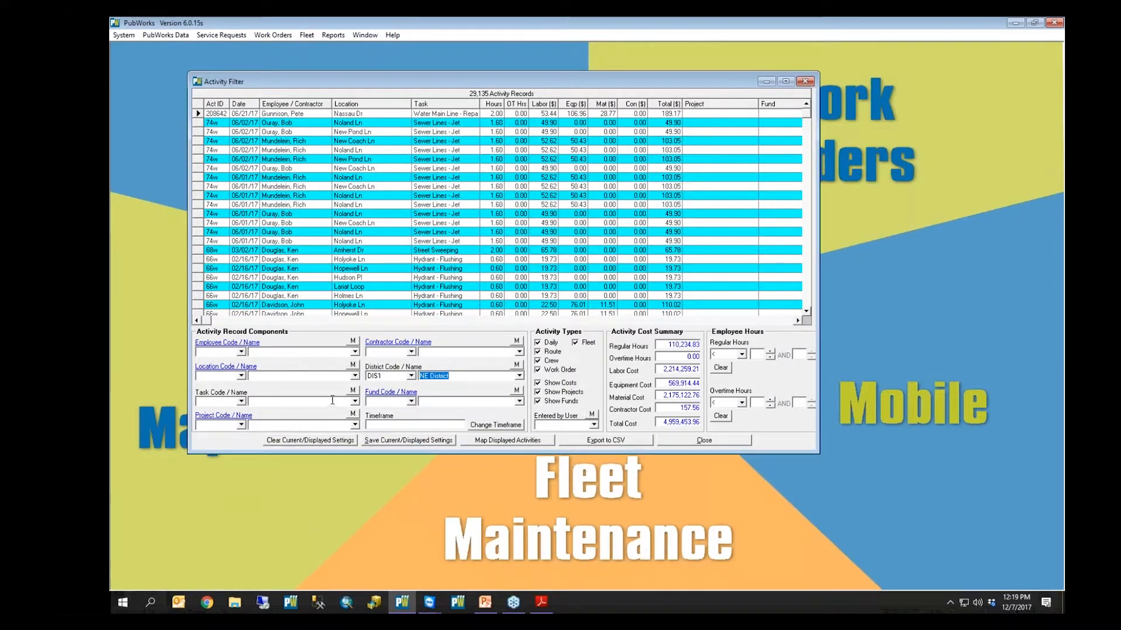
{"action": "left_click", "coordinate": [355, 402]}
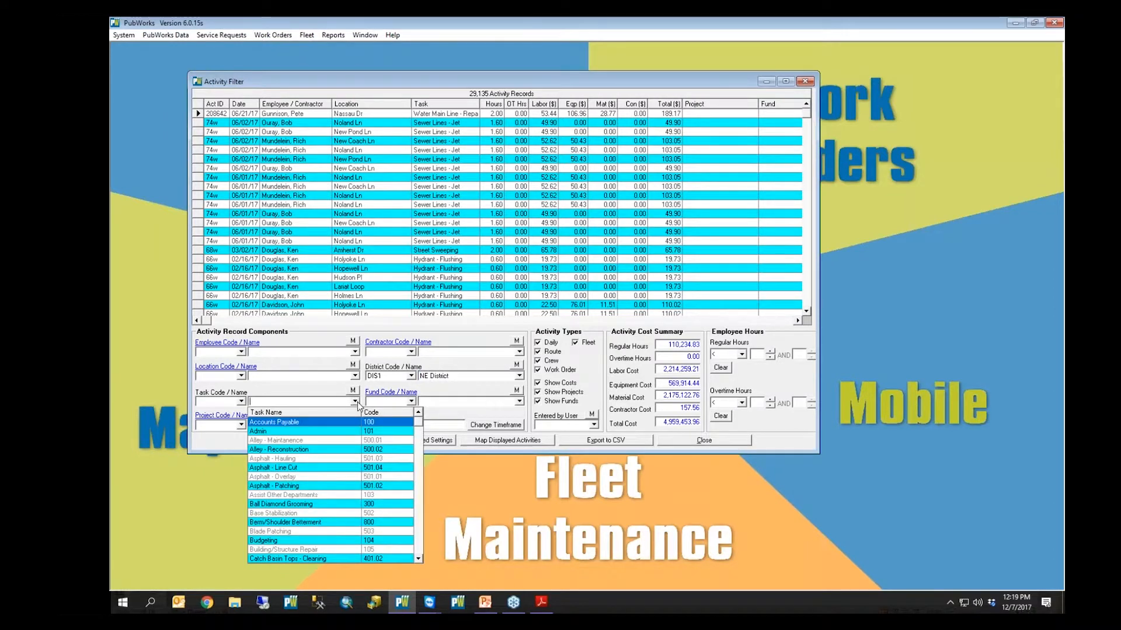
{"action": "type", "text": "pot"}
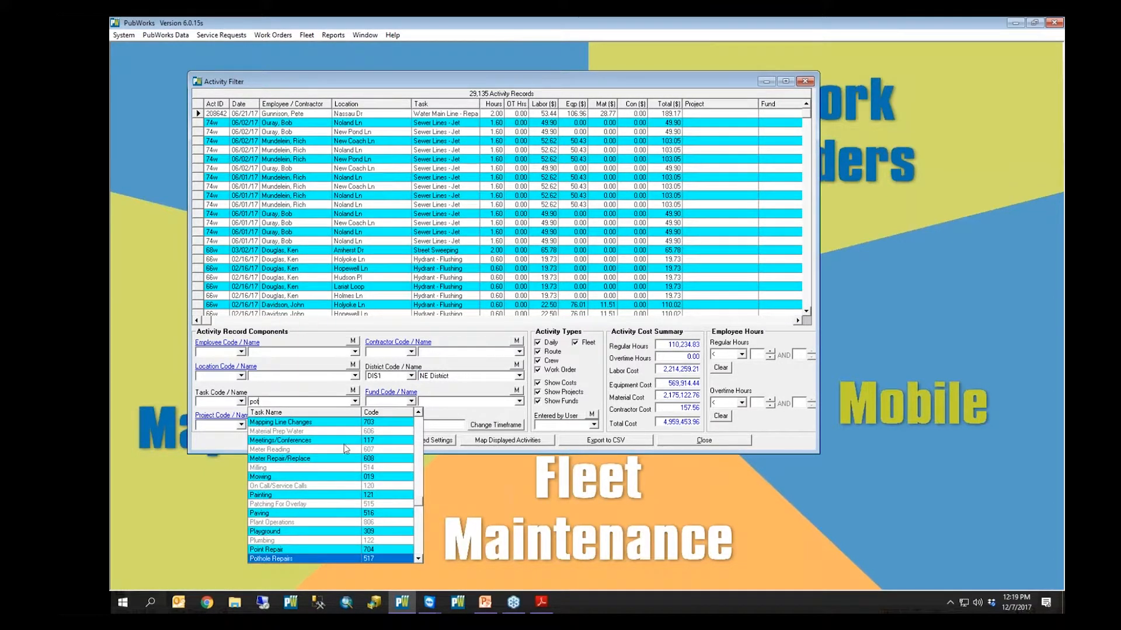
{"action": "left_click", "coordinate": [275, 560]}
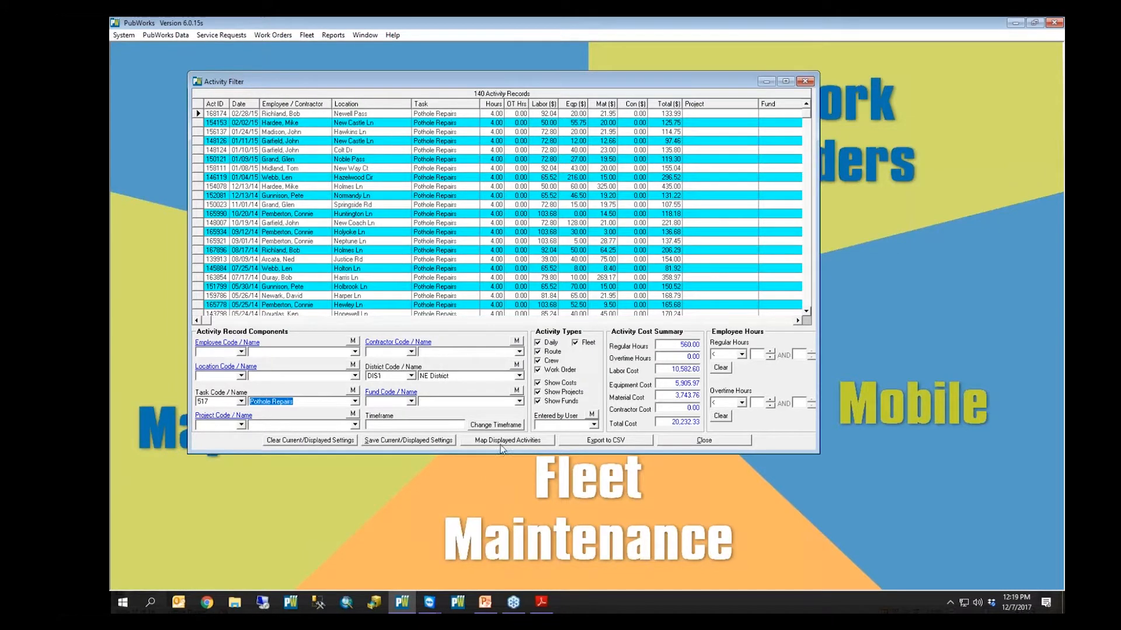
Limit the Activity Filter timeframe to the year 2015.
{"action": "left_click", "coordinate": [495, 424]}
{"action": "left_click", "coordinate": [432, 262]}
{"action": "left_click", "coordinate": [575, 268]}
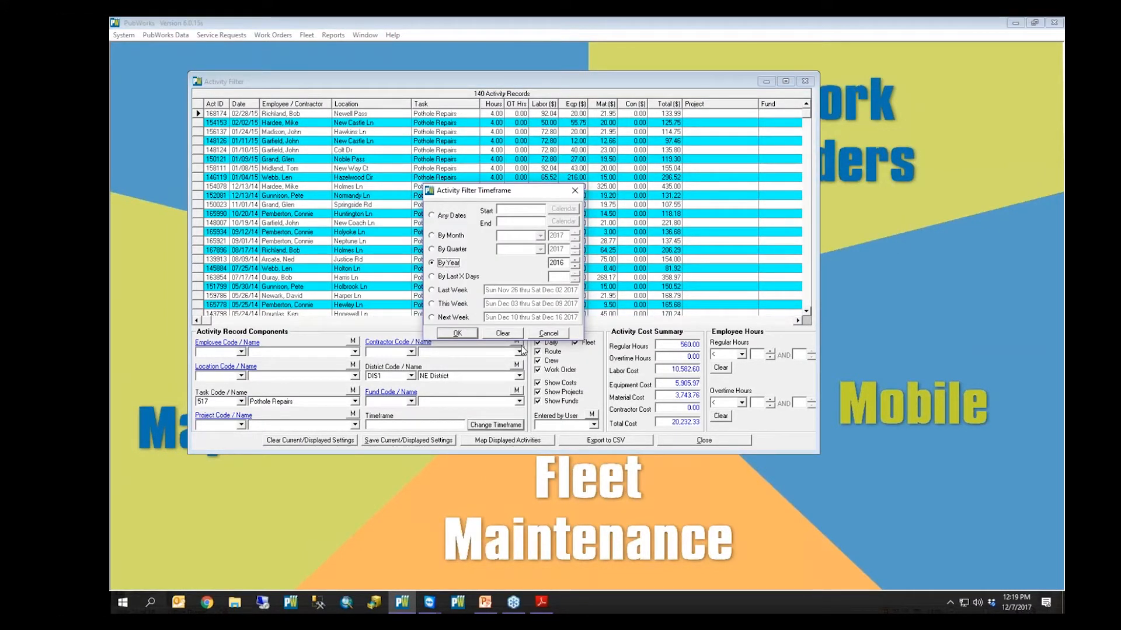
{"action": "left_click", "coordinate": [576, 267]}
{"action": "left_click", "coordinate": [458, 333]}
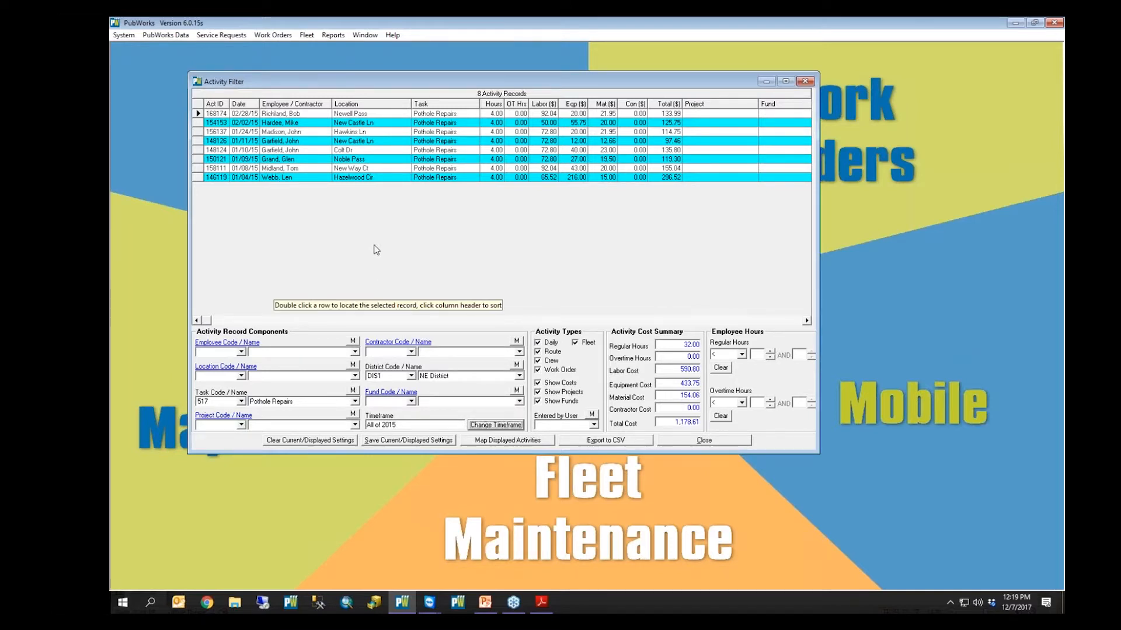
Map the filtered pothole repair activities with cost and pie chart, and close the map.
{"action": "left_click", "coordinate": [502, 440]}
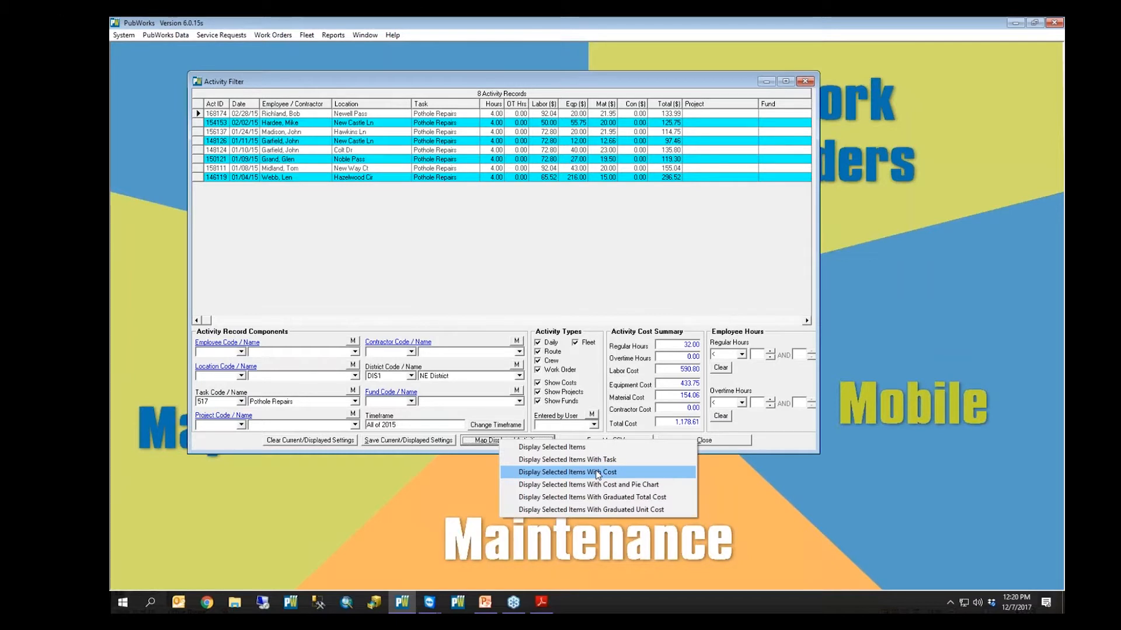
{"action": "left_click", "coordinate": [637, 487]}
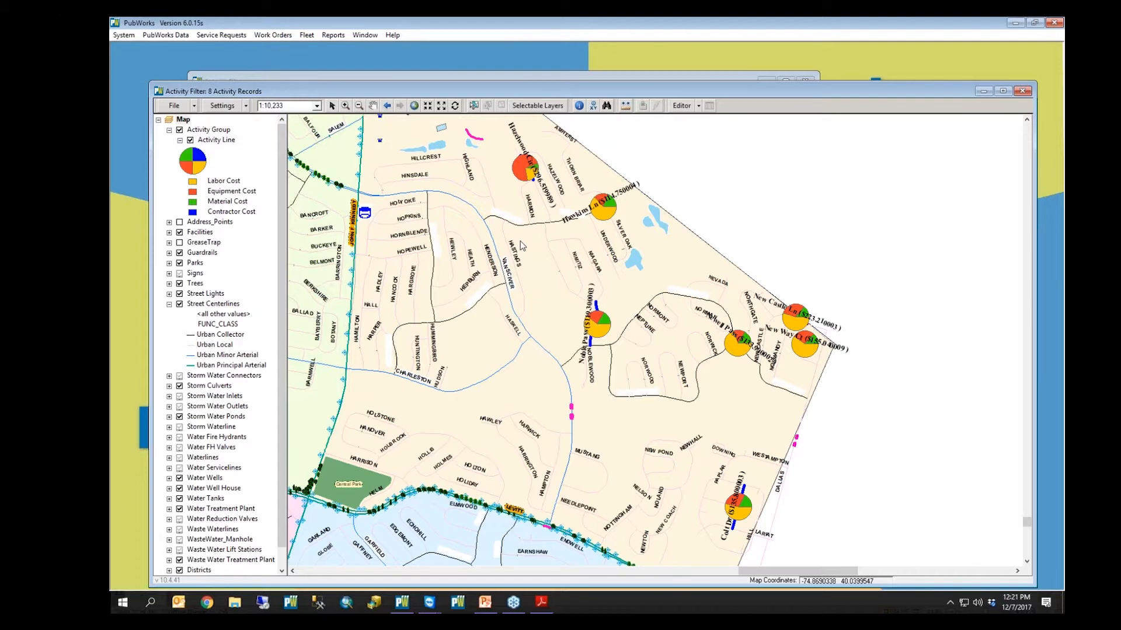
{"action": "left_click", "coordinate": [1022, 91]}
{"action": "left_click", "coordinate": [512, 611]}
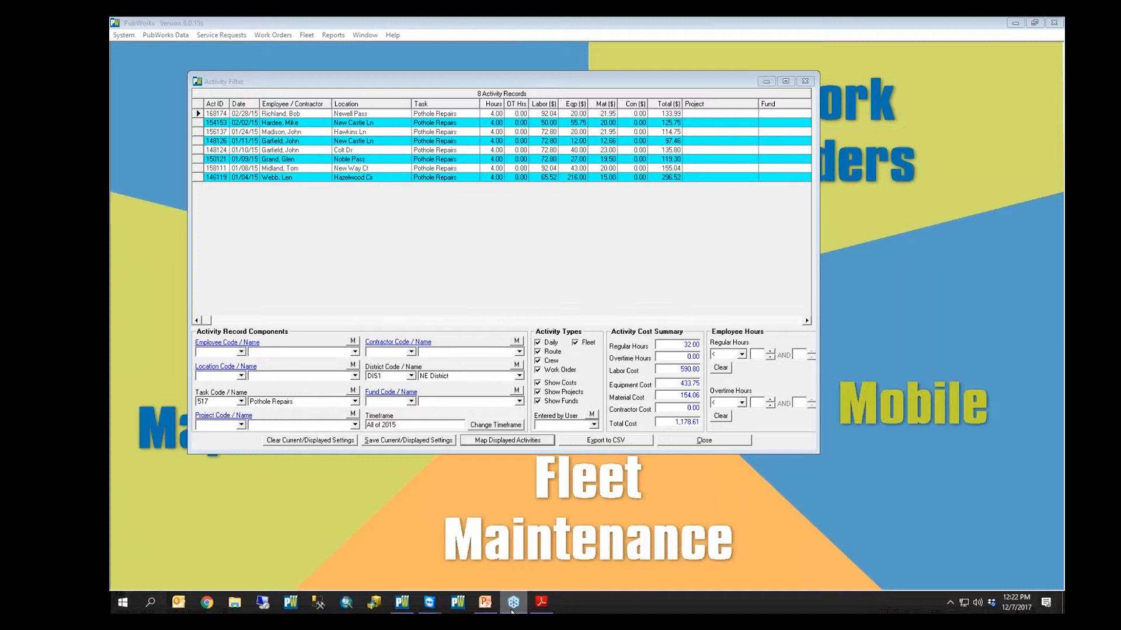
Open the Fire Hydrants location feature records and close the Activity Filter.
{"action": "left_click", "coordinate": [171, 35]}
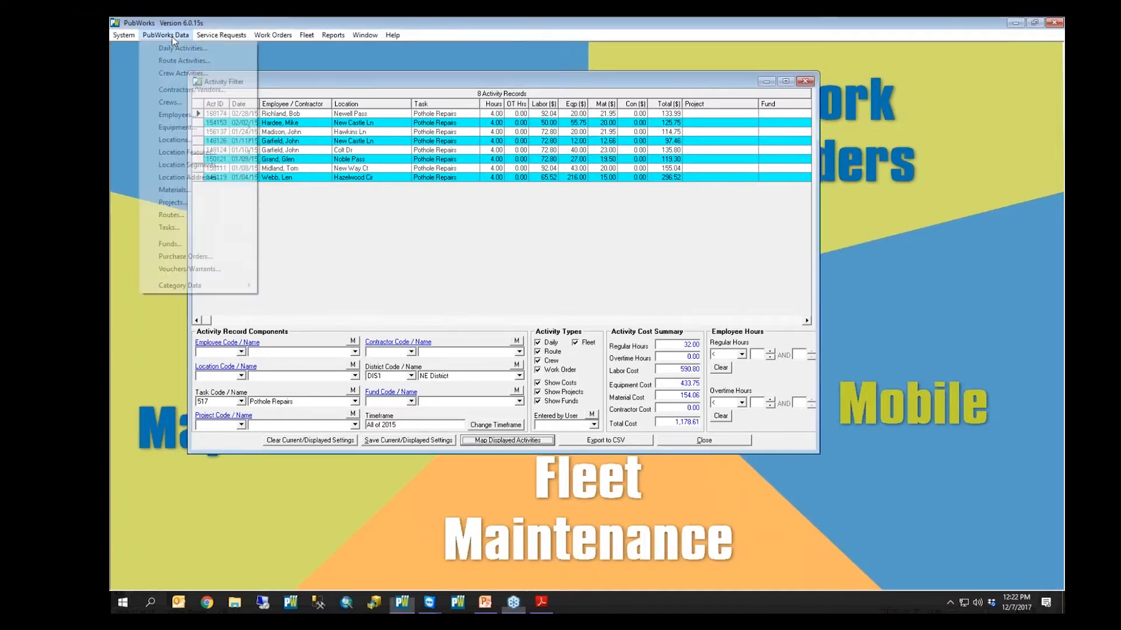
{"action": "mouse_move", "coordinate": [181, 152]}
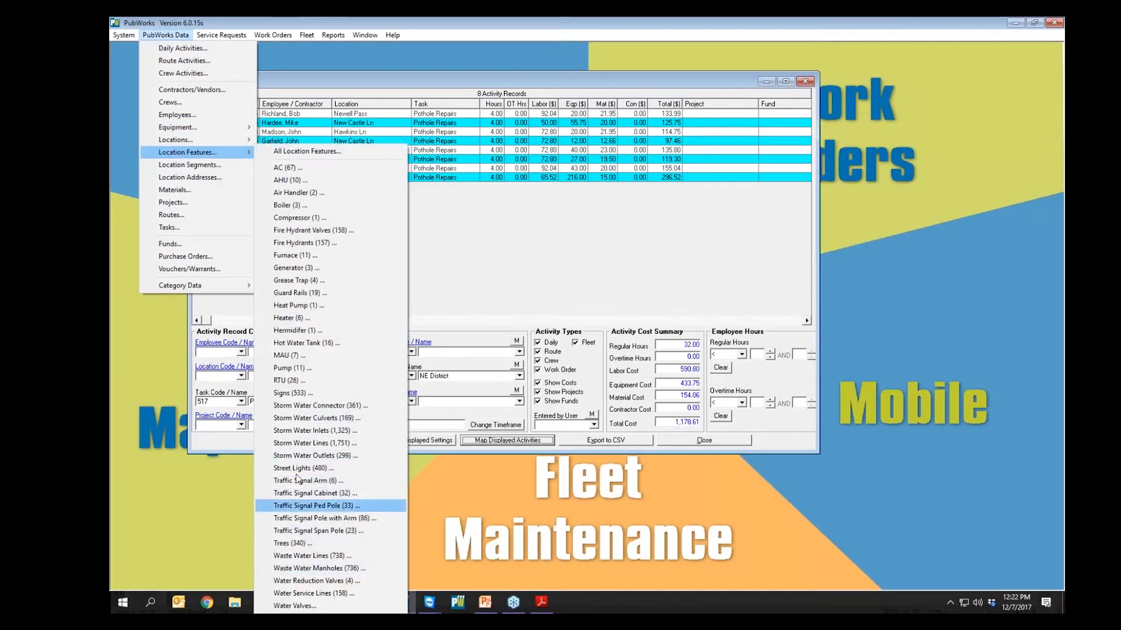
{"action": "left_click", "coordinate": [325, 244]}
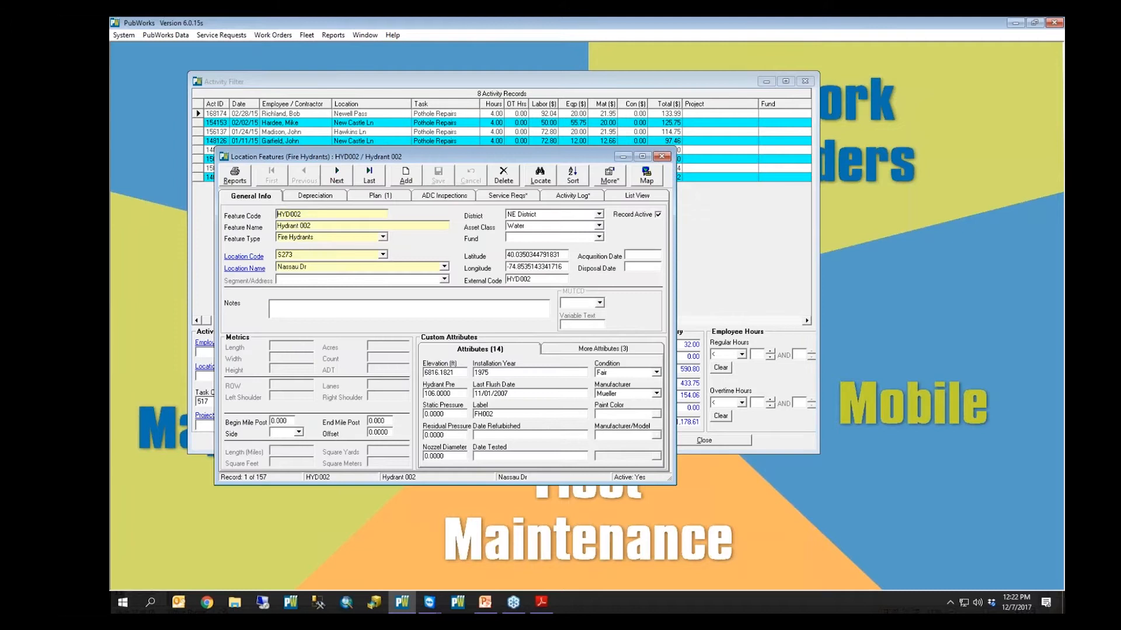
{"action": "left_click_drag", "start_coordinate": [435, 156], "coordinate": [417, 110]}
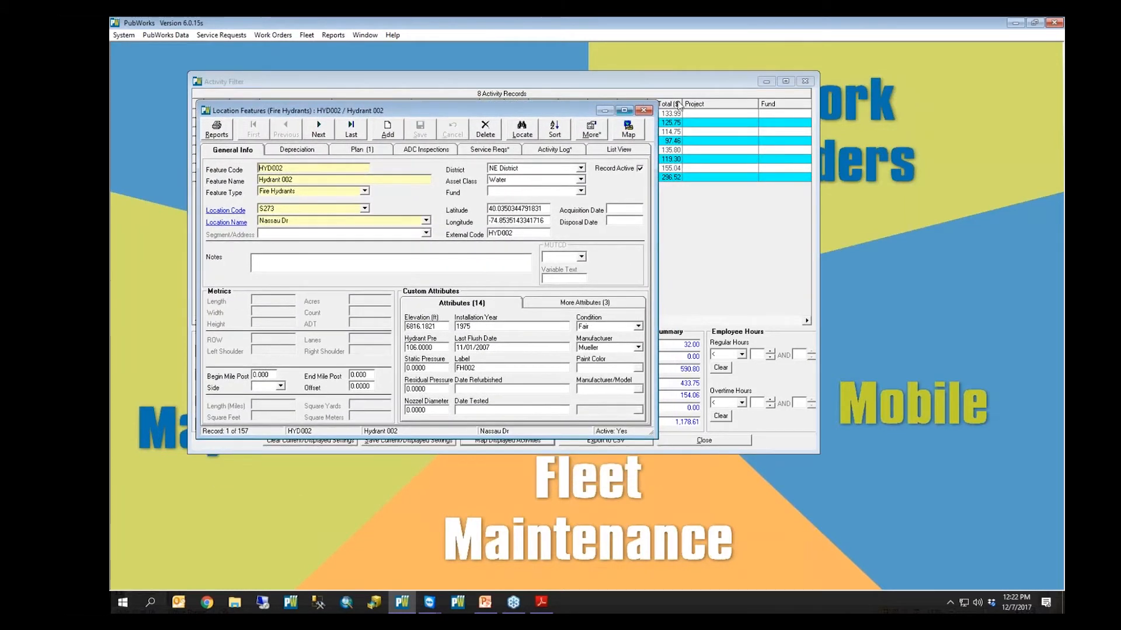
{"action": "left_click", "coordinate": [805, 81]}
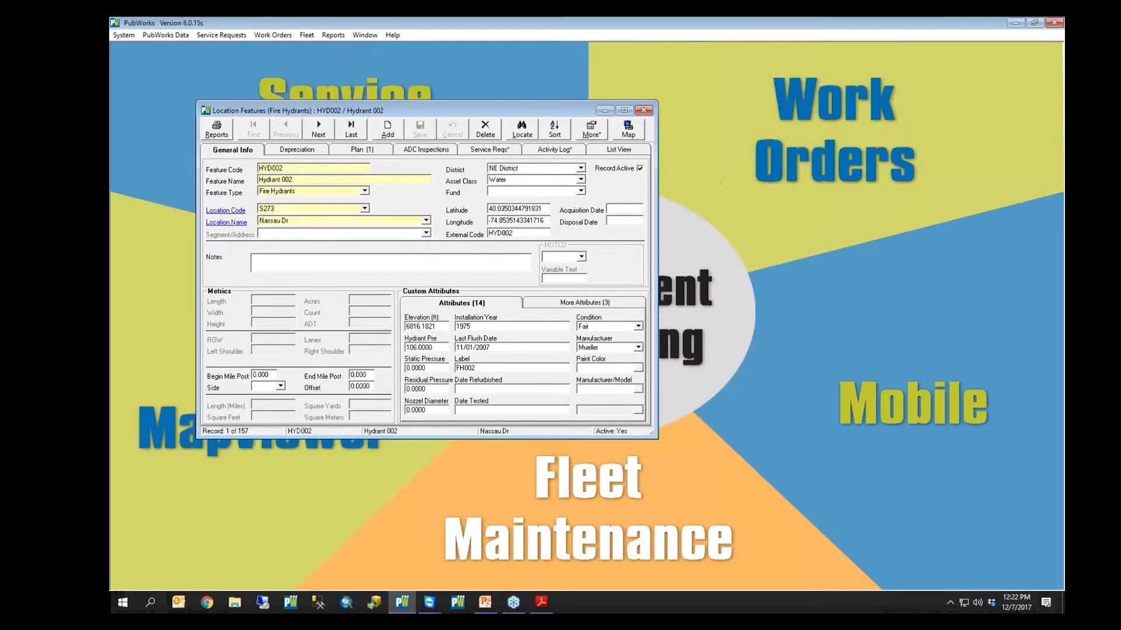
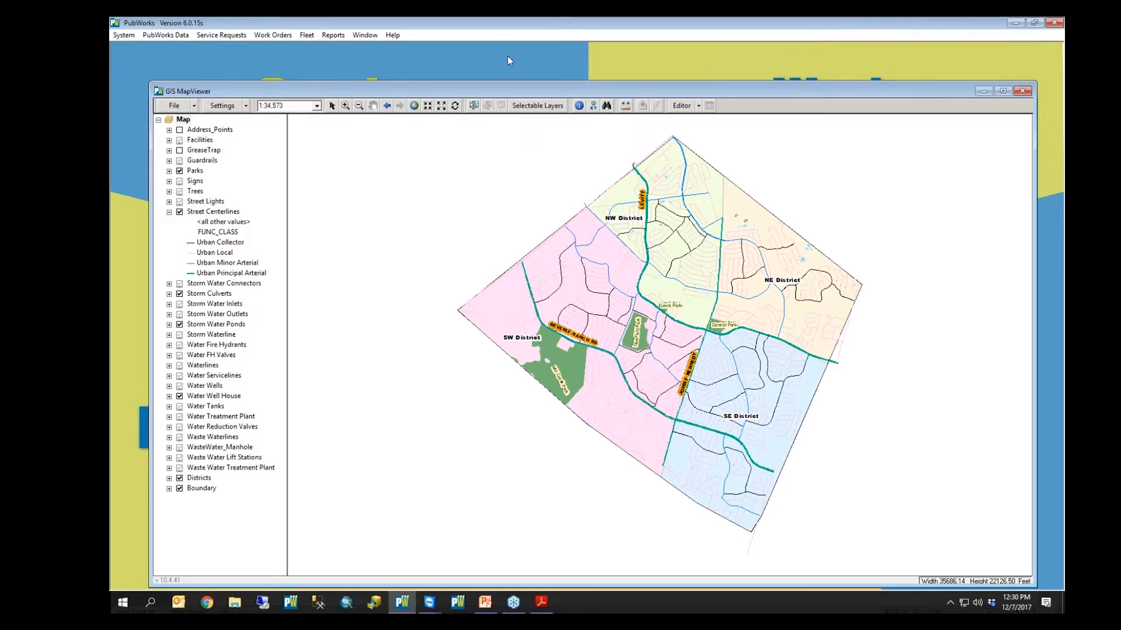
Examine the asset layers in the NE District and along Hornblende at closer zooms, returning to the previous extent after the close-ups.
{"action": "left_click_drag", "start_coordinate": [539, 88], "coordinate": [525, 75]}
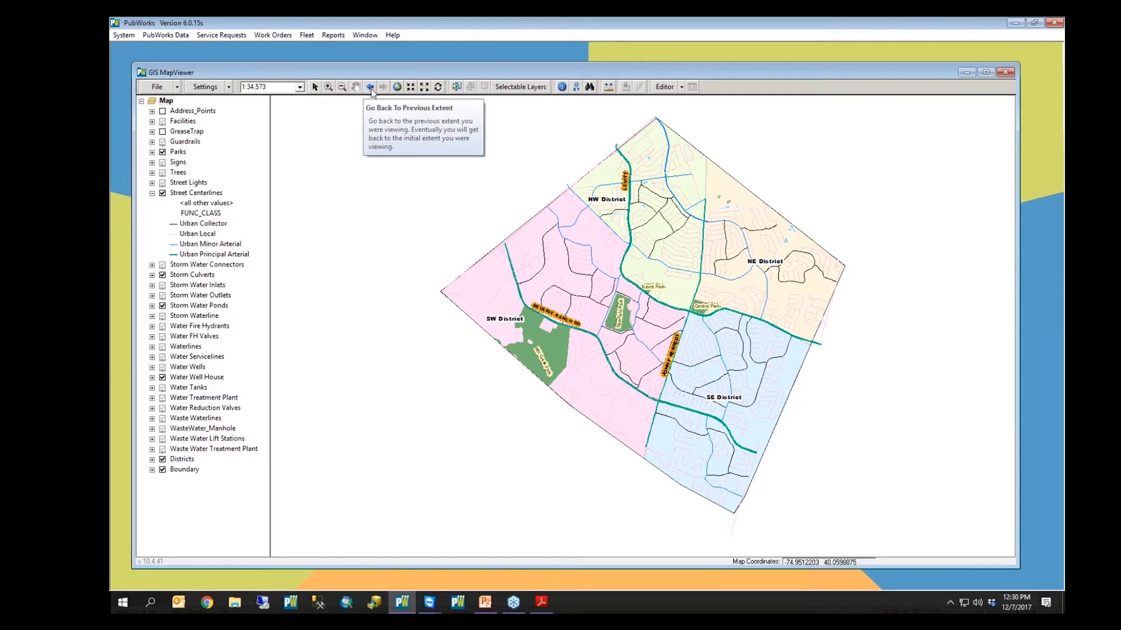
{"action": "left_click", "coordinate": [328, 87]}
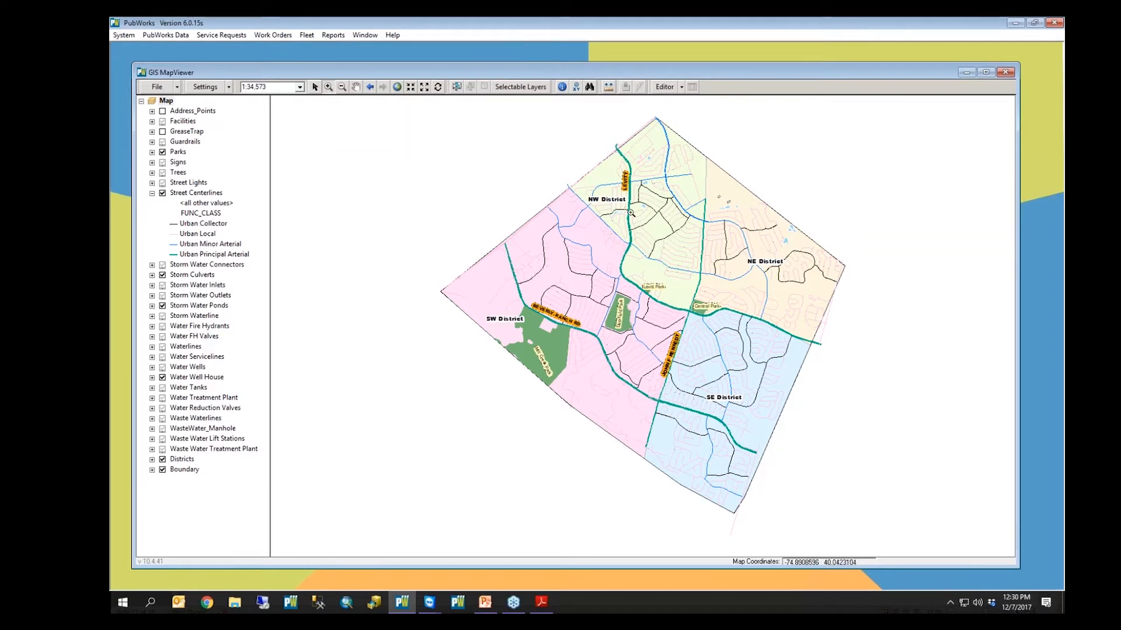
{"action": "left_click_drag", "start_coordinate": [721, 220], "coordinate": [773, 273]}
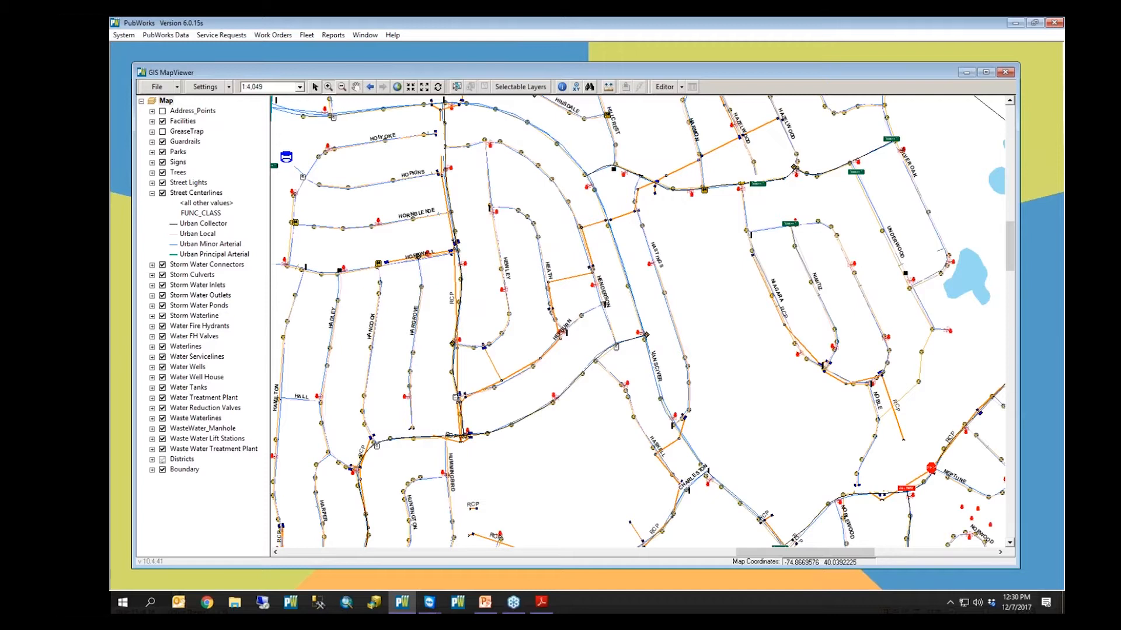
{"action": "left_click", "coordinate": [371, 88]}
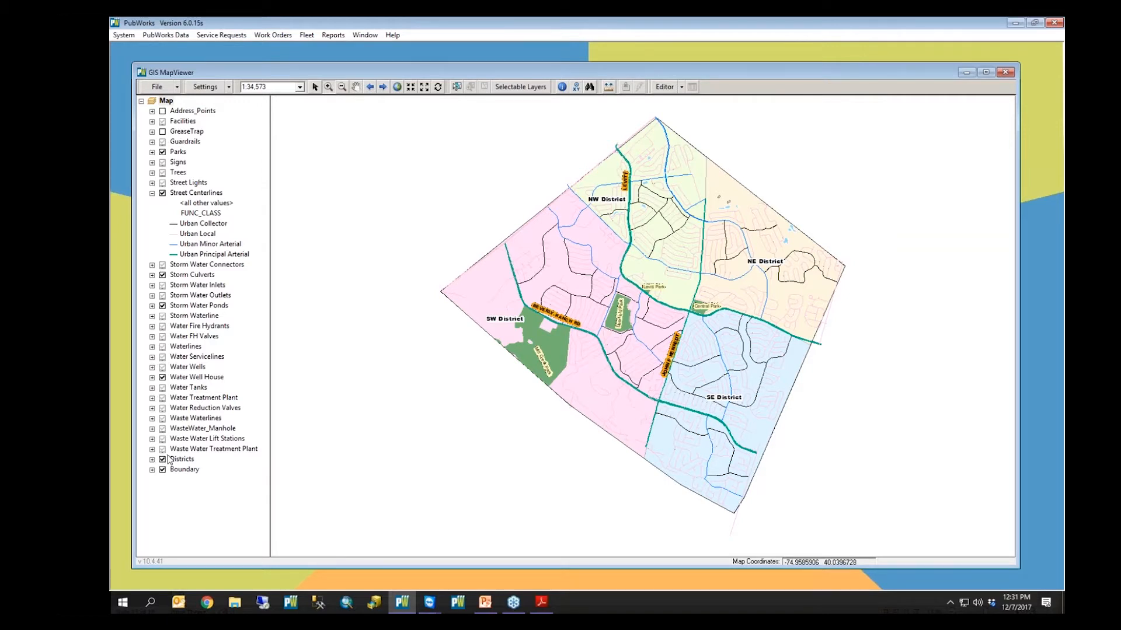
{"action": "left_click_drag", "start_coordinate": [695, 210], "coordinate": [769, 283]}
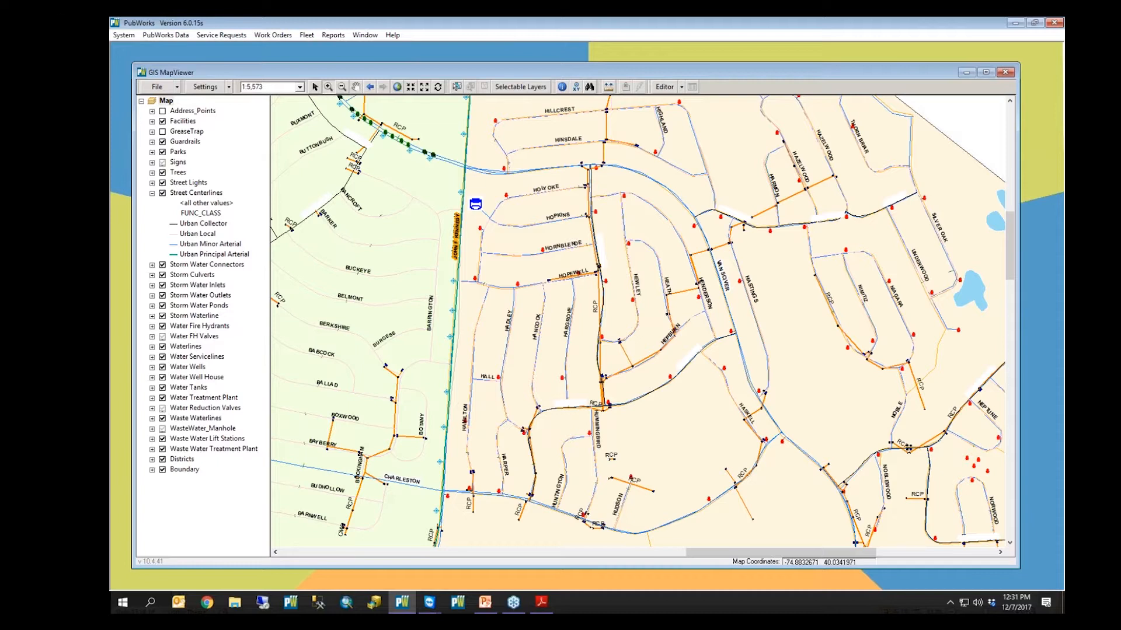
{"action": "left_click_drag", "start_coordinate": [476, 240], "coordinate": [545, 287]}
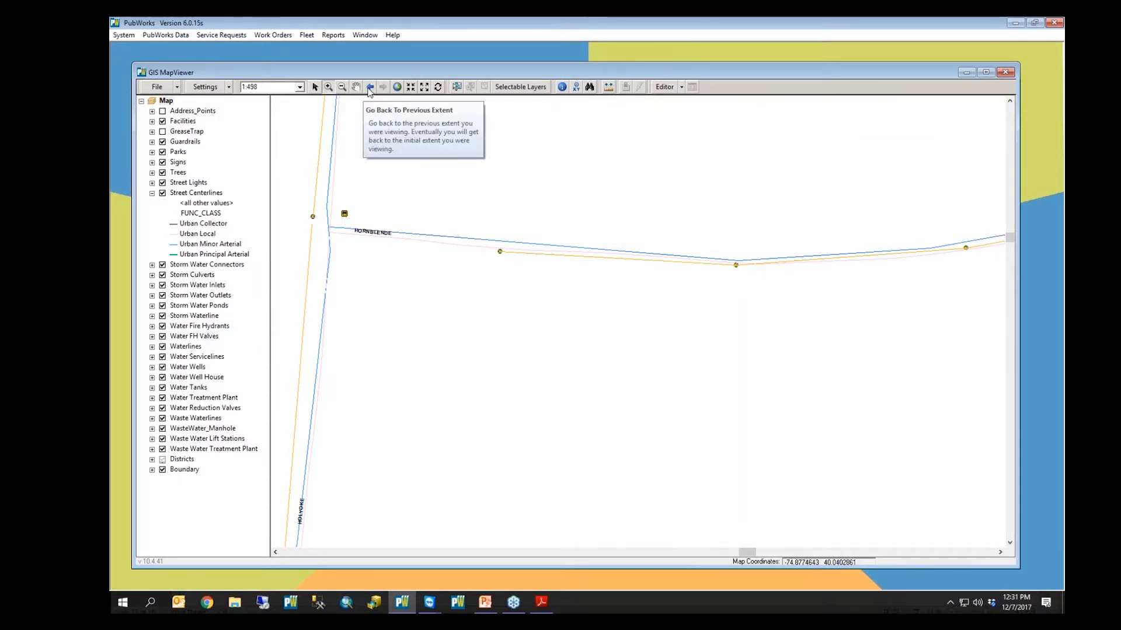
{"action": "left_click", "coordinate": [370, 86]}
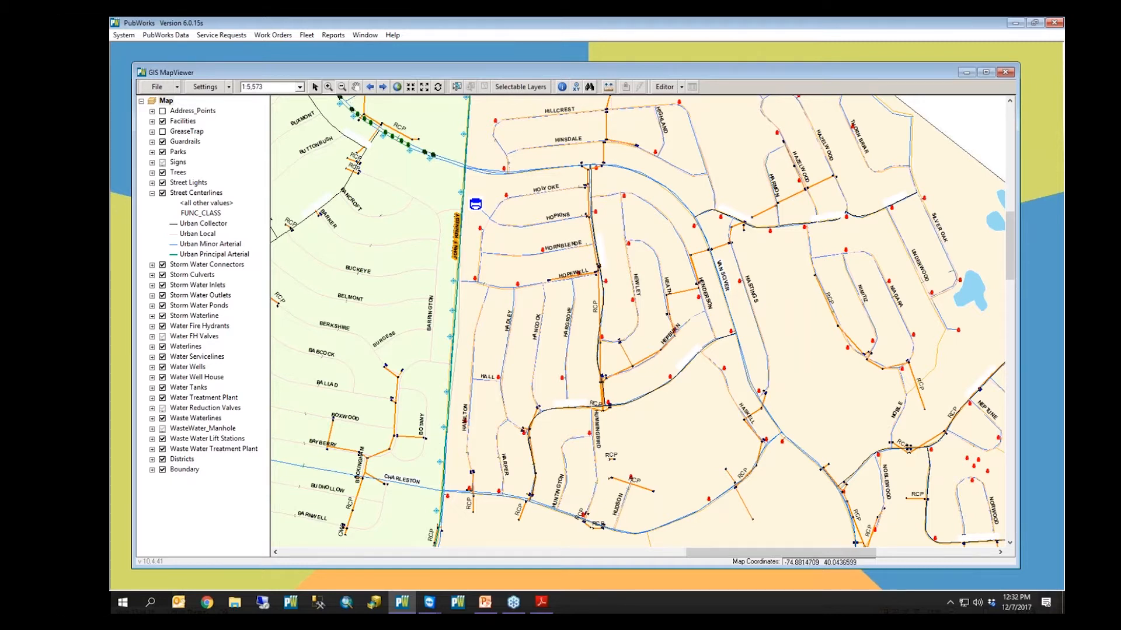
Zoom out from the NE District street view and pan the map across the neighbouring districts.
{"action": "left_click", "coordinate": [341, 92]}
{"action": "left_click_drag", "start_coordinate": [379, 176], "coordinate": [820, 388]}
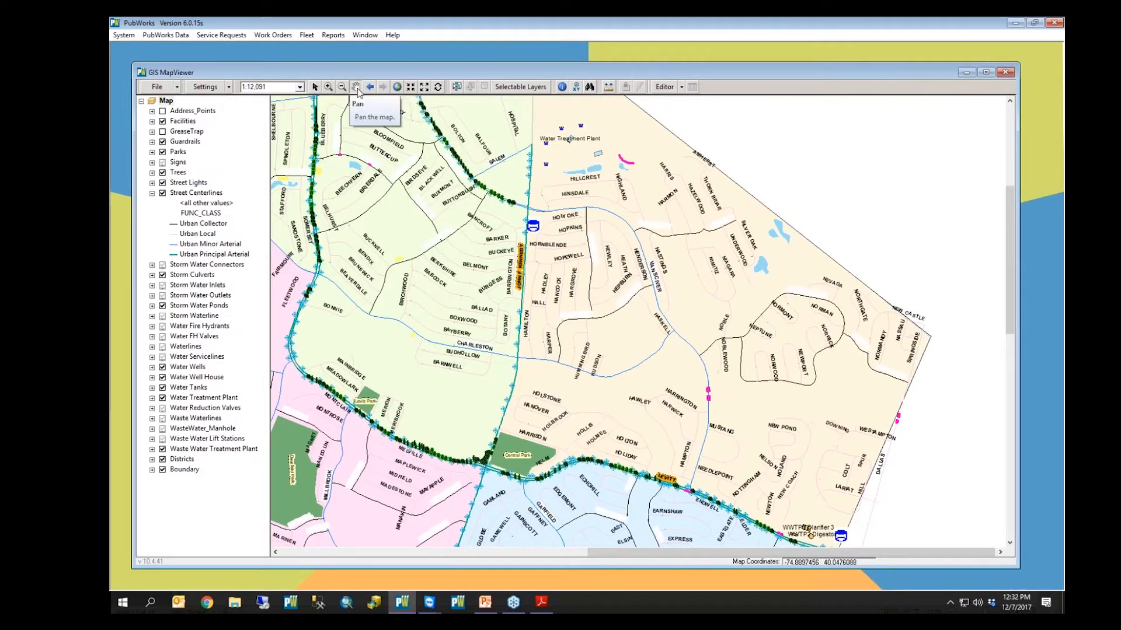
{"action": "left_click", "coordinate": [357, 92]}
{"action": "left_click_drag", "start_coordinate": [354, 307], "coordinate": [549, 306]}
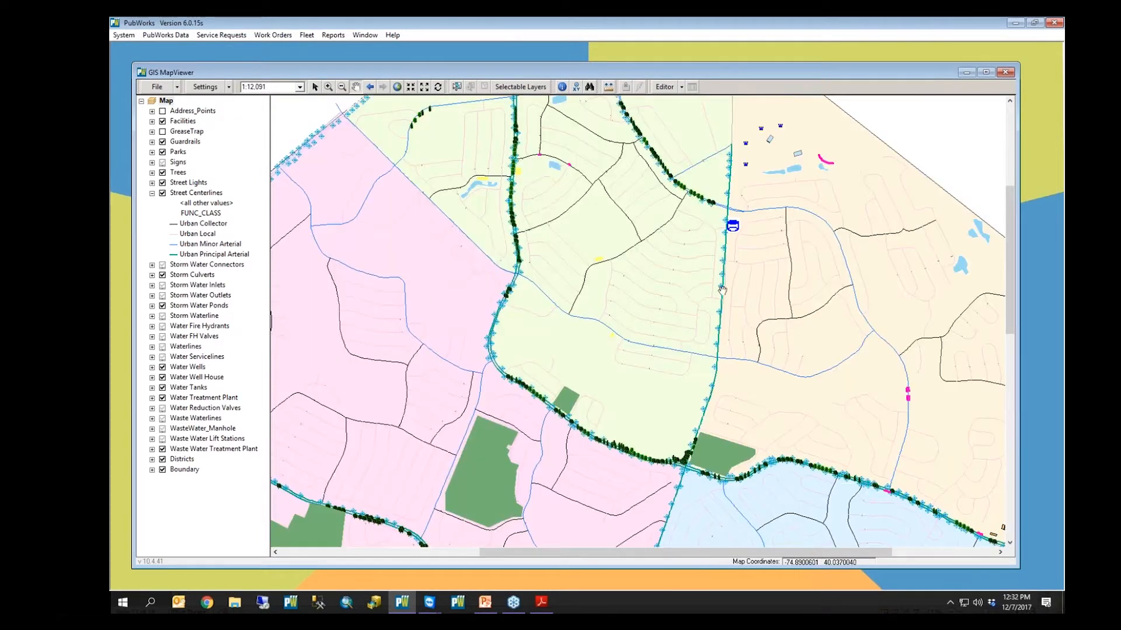
{"action": "left_click_drag", "start_coordinate": [801, 270], "coordinate": [495, 309]}
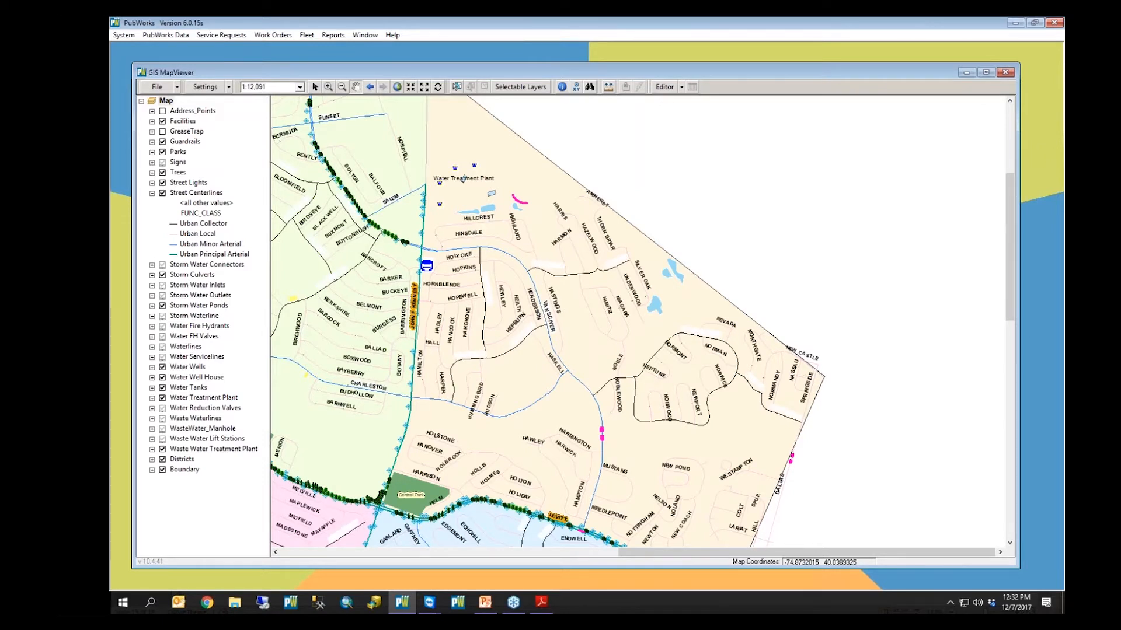
{"action": "left_click_drag", "start_coordinate": [451, 482], "coordinate": [615, 283]}
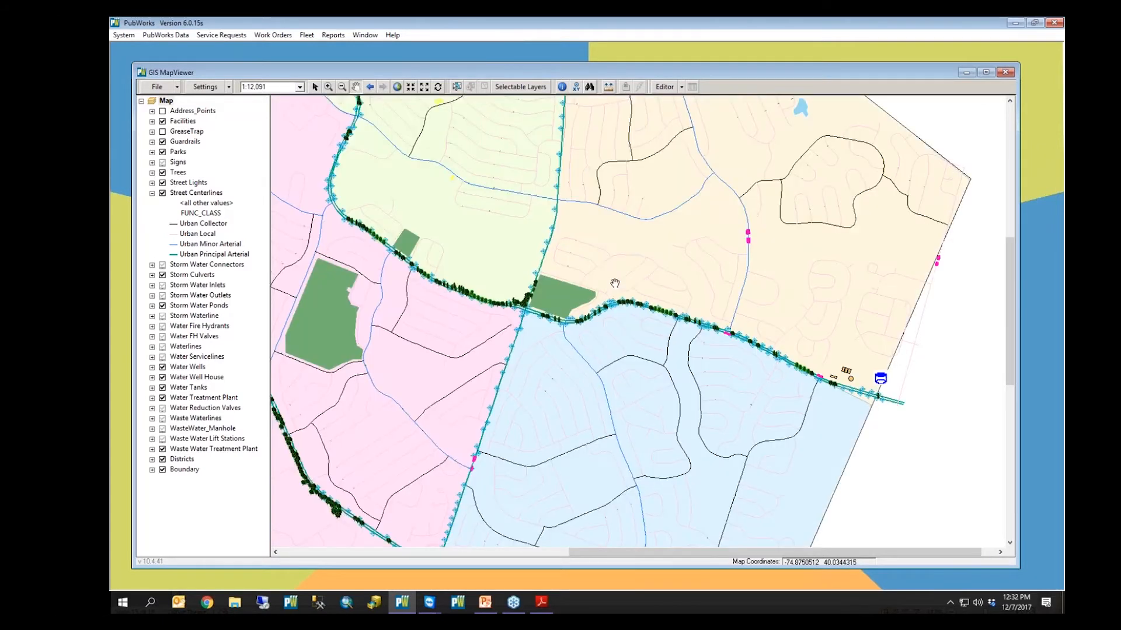
{"action": "left_click_drag", "start_coordinate": [524, 400], "coordinate": [614, 409]}
Examine the SW District streets around Pennypacker at two zoom levels, switching between previous and next extents.
{"action": "left_click", "coordinate": [328, 87]}
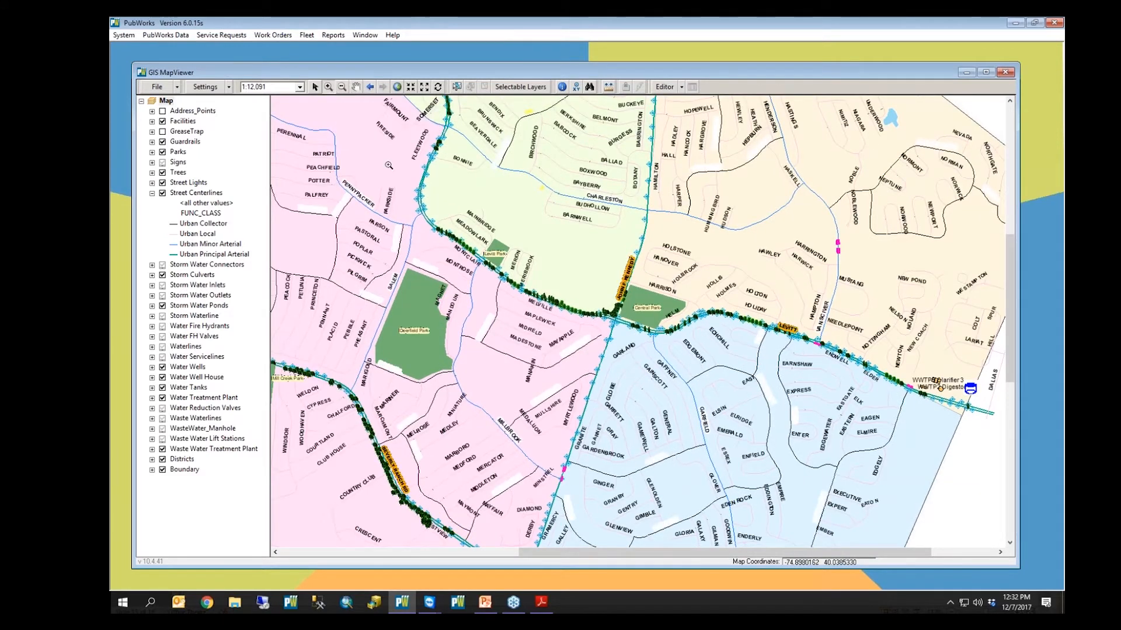
{"action": "left_click_drag", "start_coordinate": [412, 180], "coordinate": [578, 324]}
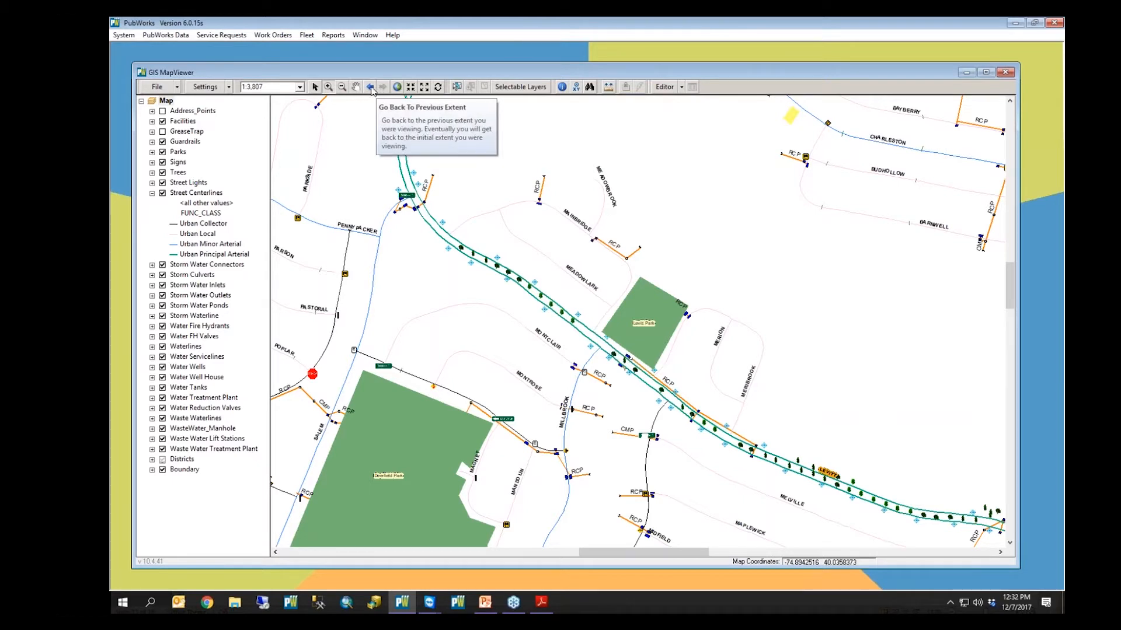
{"action": "left_click", "coordinate": [371, 88]}
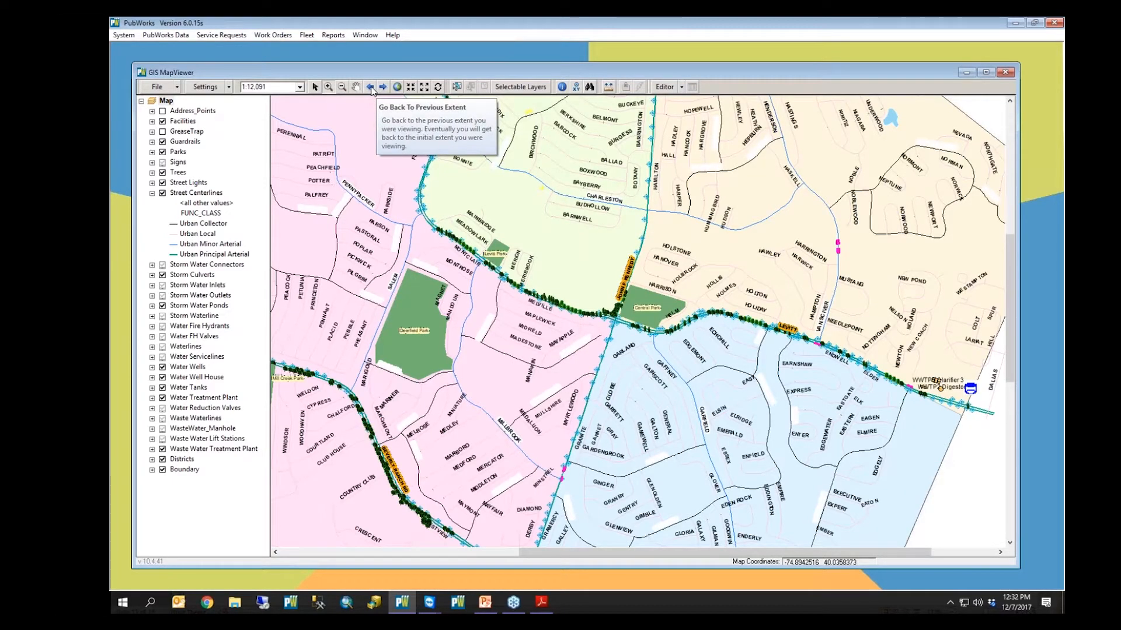
{"action": "left_click", "coordinate": [328, 86]}
{"action": "left_click_drag", "start_coordinate": [279, 138], "coordinate": [496, 324]}
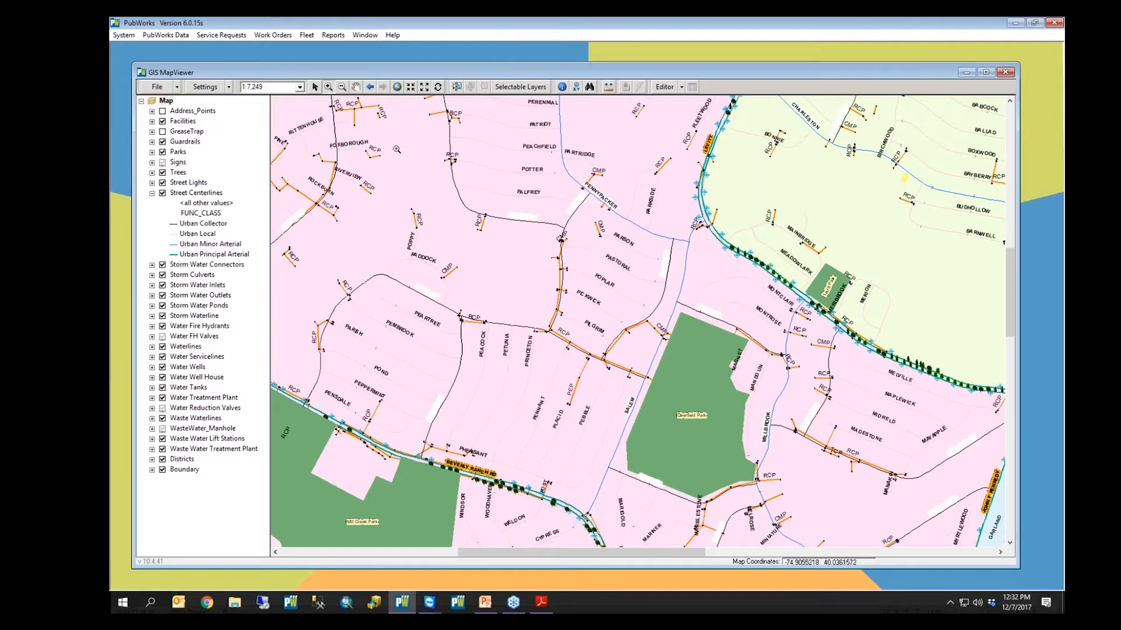
{"action": "left_click", "coordinate": [370, 87]}
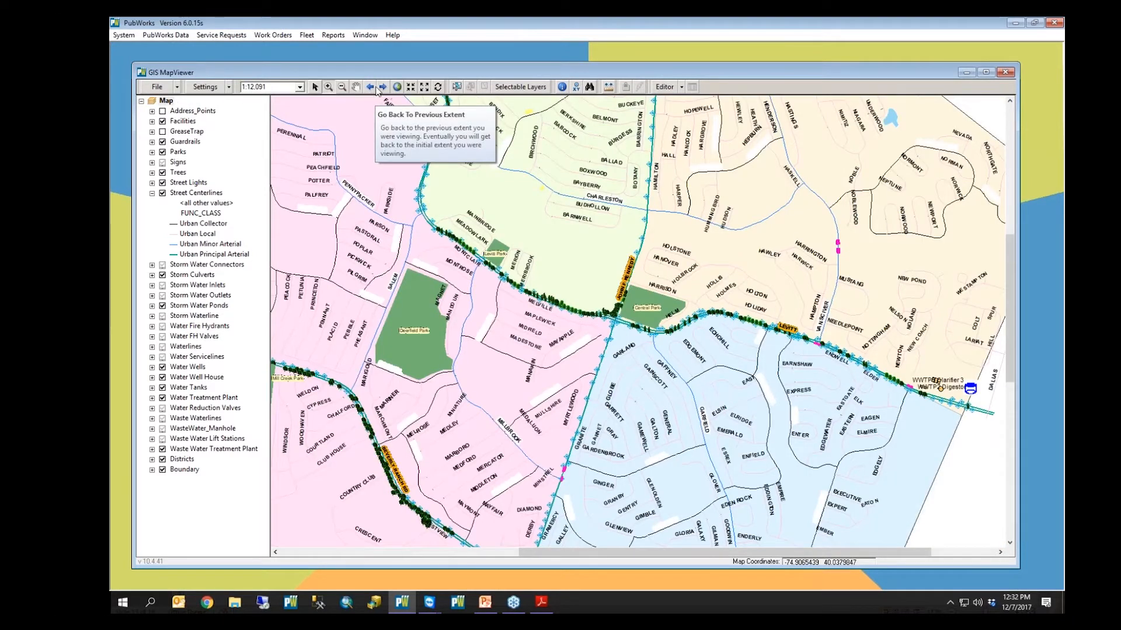
{"action": "left_click", "coordinate": [384, 87]}
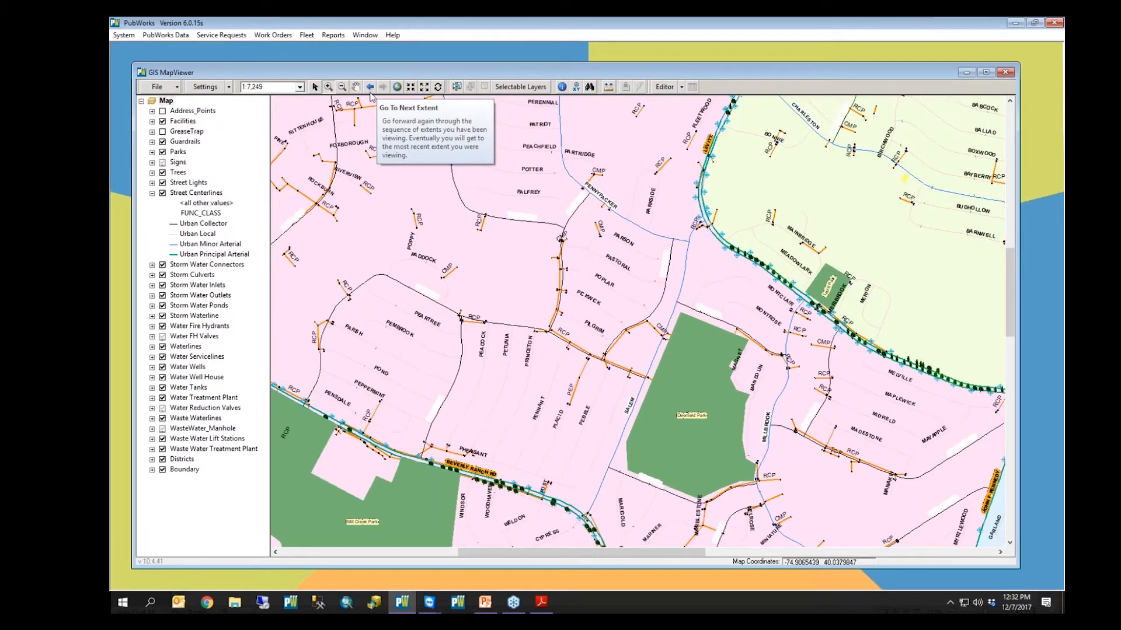
Inspect the storm water lines near Riverview and Pastoral up close, moving back and forward through the viewed extents.
{"action": "left_click", "coordinate": [328, 87]}
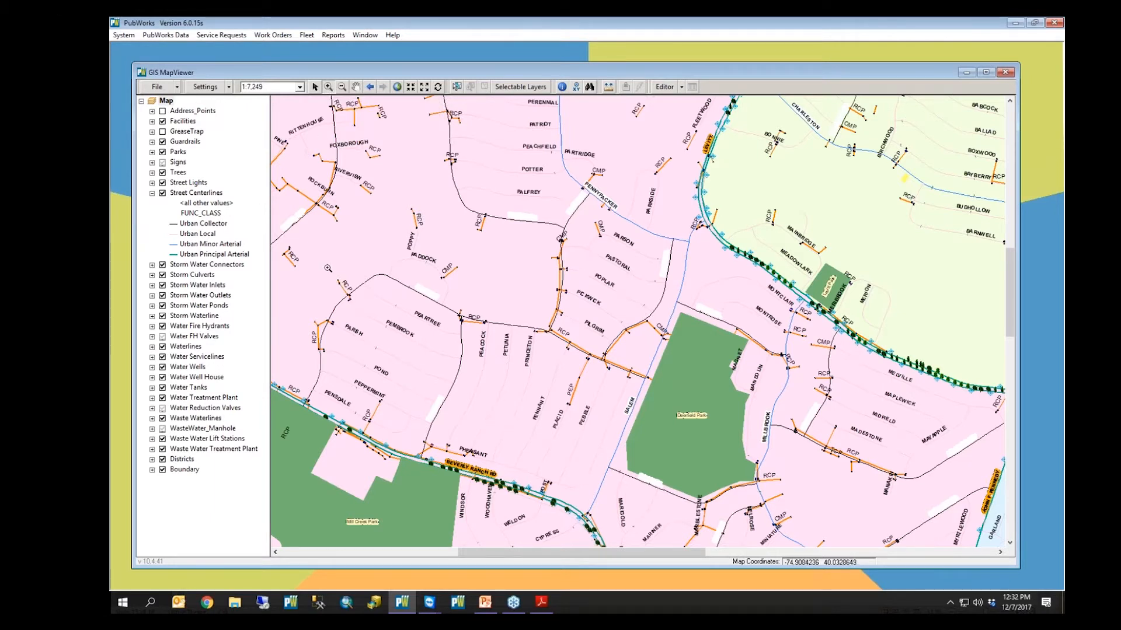
{"action": "left_click_drag", "start_coordinate": [356, 177], "coordinate": [382, 202]}
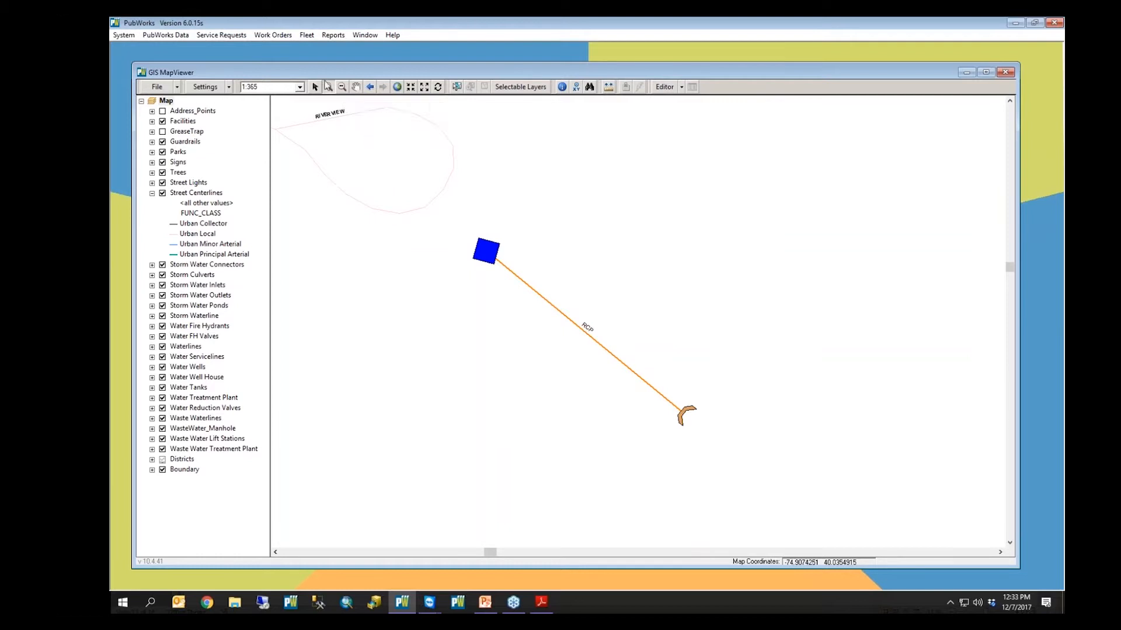
{"action": "left_click", "coordinate": [369, 87]}
{"action": "left_click_drag", "start_coordinate": [585, 217], "coordinate": [625, 259]}
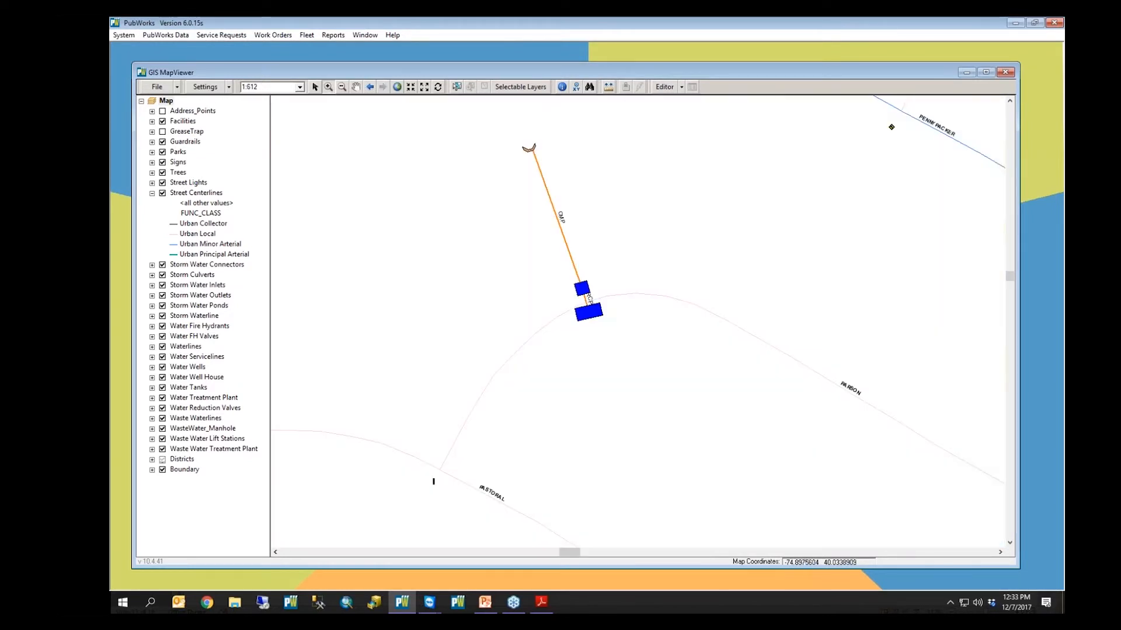
{"action": "left_click", "coordinate": [369, 86]}
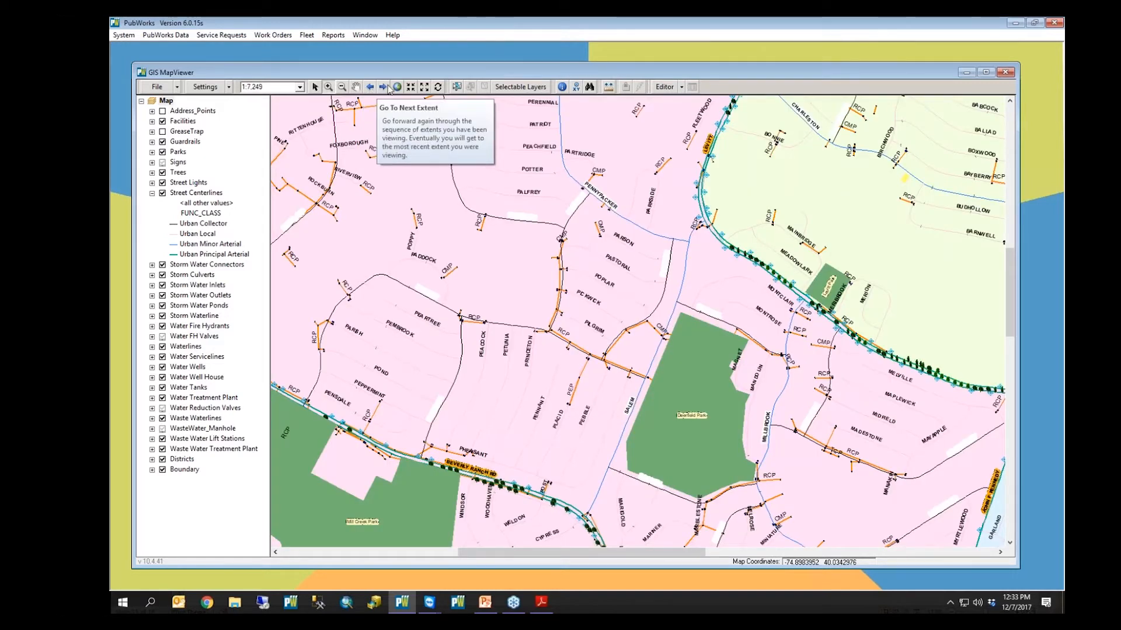
{"action": "left_click", "coordinate": [383, 87]}
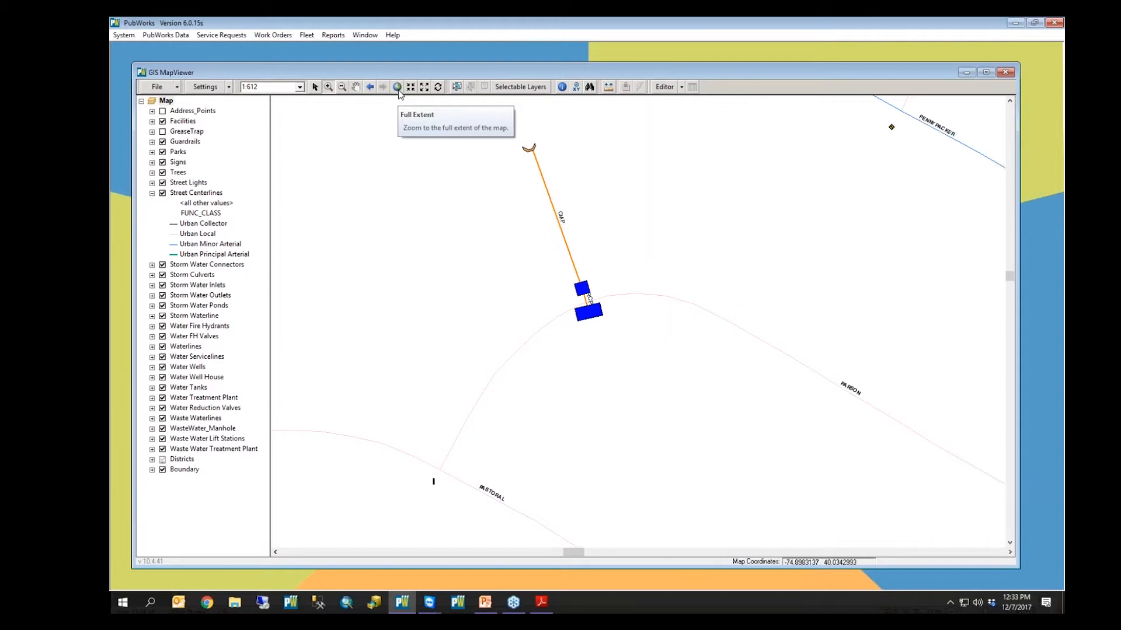
Show the full extent of the map and step its scale with Fixed Zoom In and Fixed Zoom Out.
{"action": "left_click", "coordinate": [397, 87]}
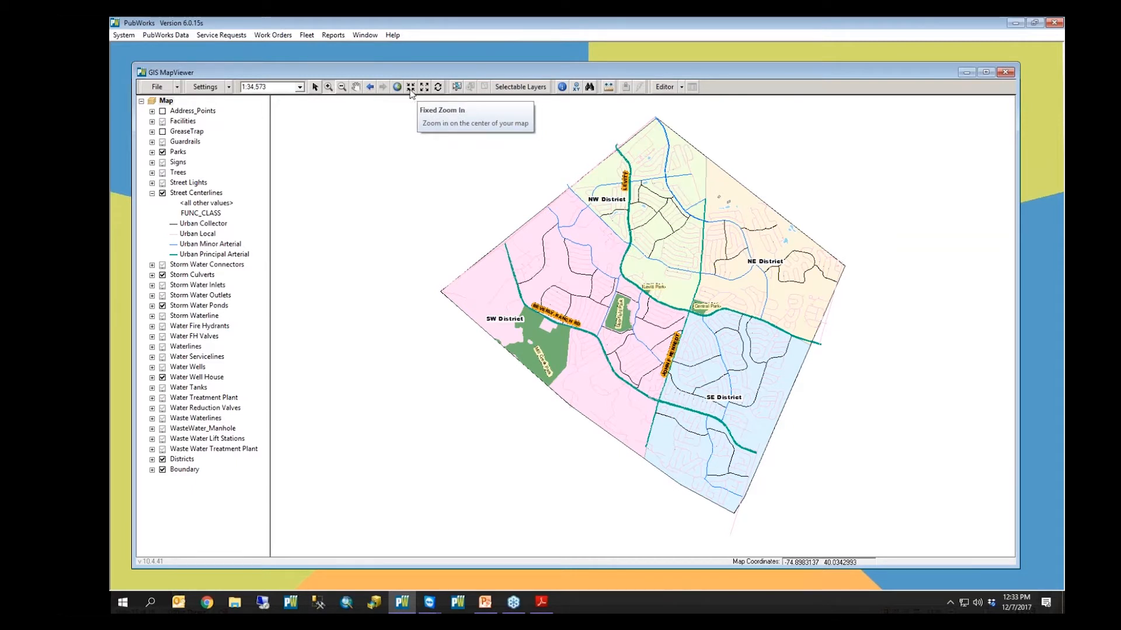
{"action": "left_click", "coordinate": [411, 88]}
{"action": "left_click", "coordinate": [411, 91]}
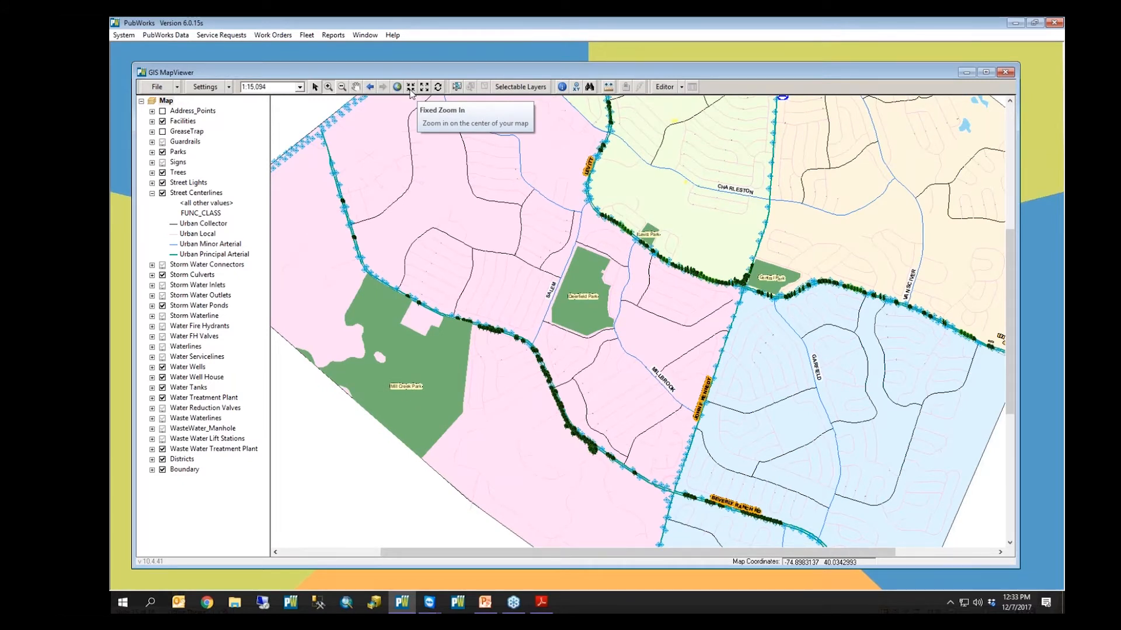
{"action": "left_click", "coordinate": [423, 90]}
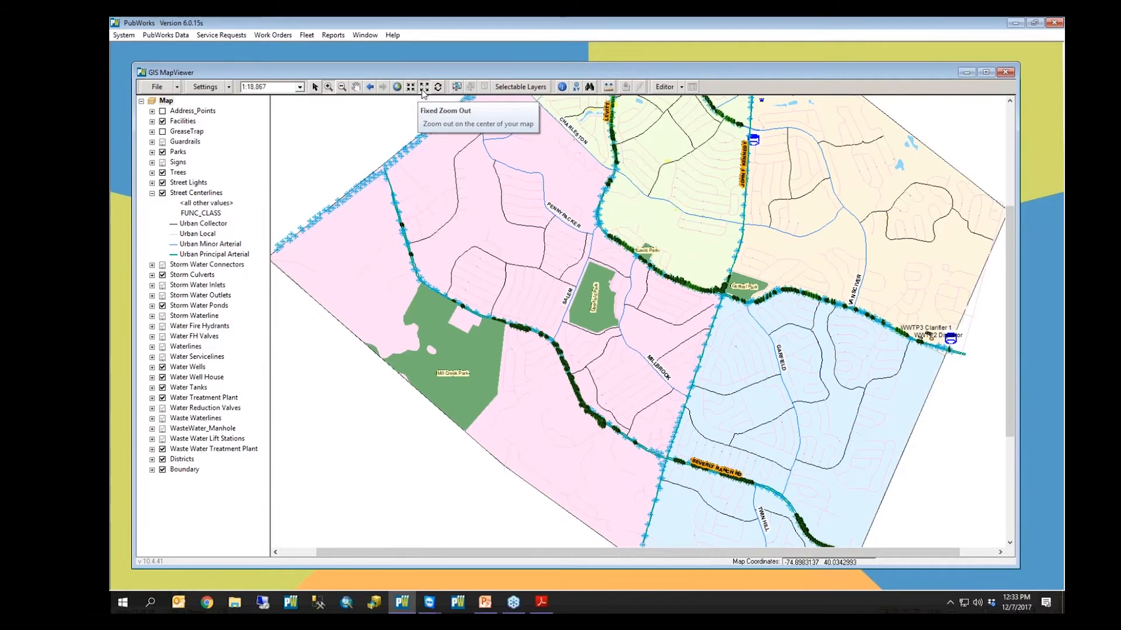
{"action": "left_click", "coordinate": [423, 90]}
{"action": "left_click", "coordinate": [424, 91]}
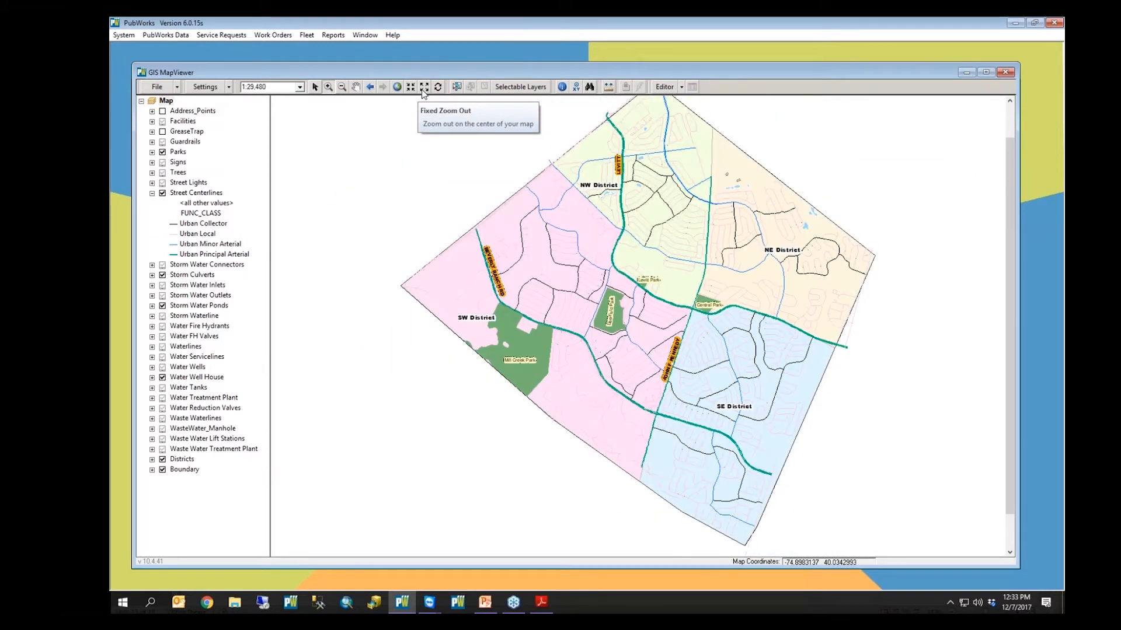
{"action": "left_click", "coordinate": [423, 91]}
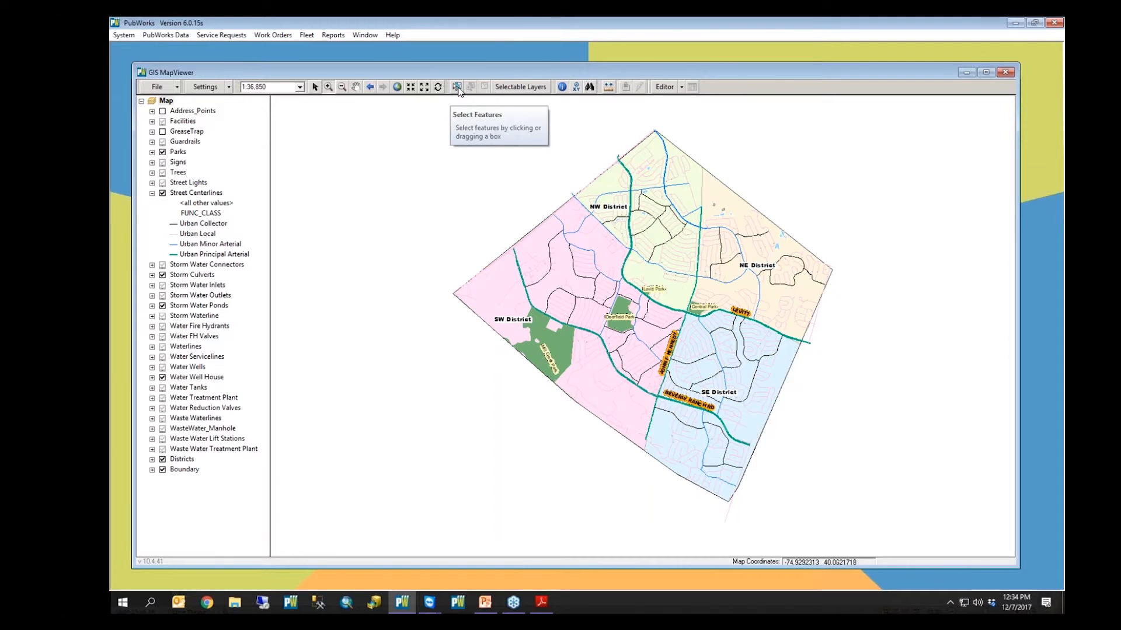
Make the Street Centerlines layer selectable on the map.
{"action": "left_click", "coordinate": [505, 91]}
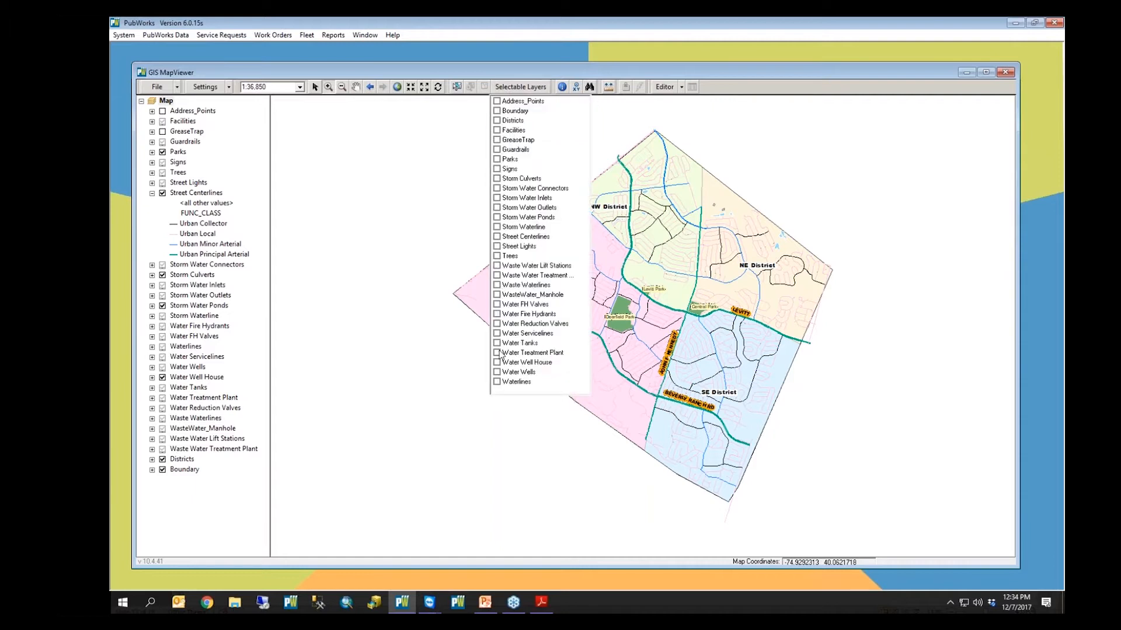
{"action": "left_click", "coordinate": [497, 237]}
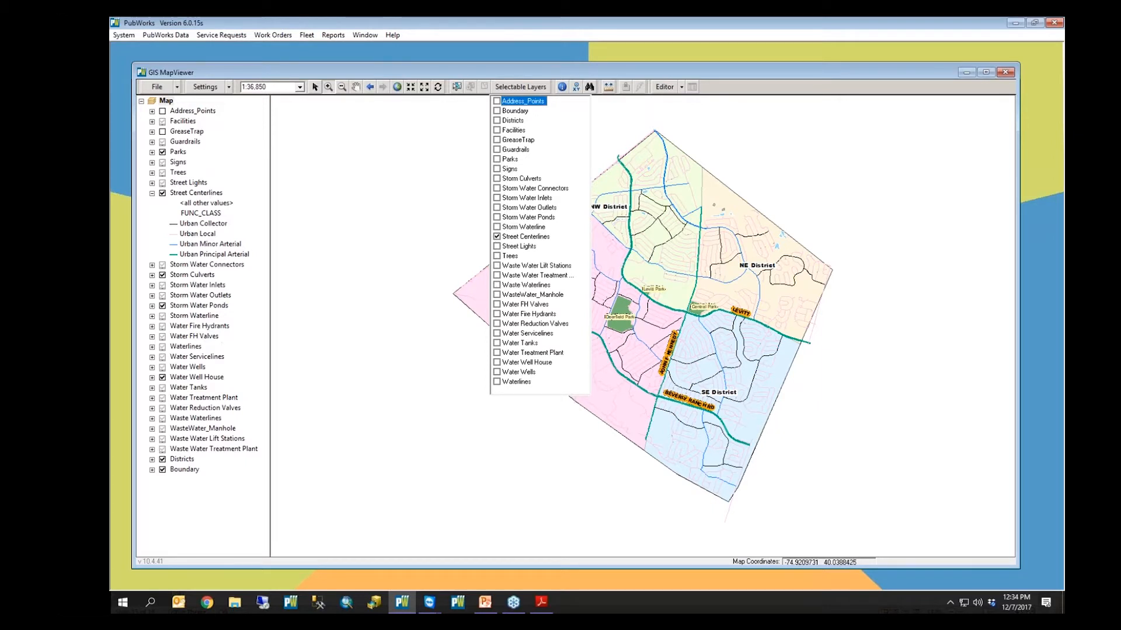
Box-select the curved street centerline just south of Blueberry, east of the Levitt arterial in the NW District.
{"action": "left_click", "coordinate": [457, 87]}
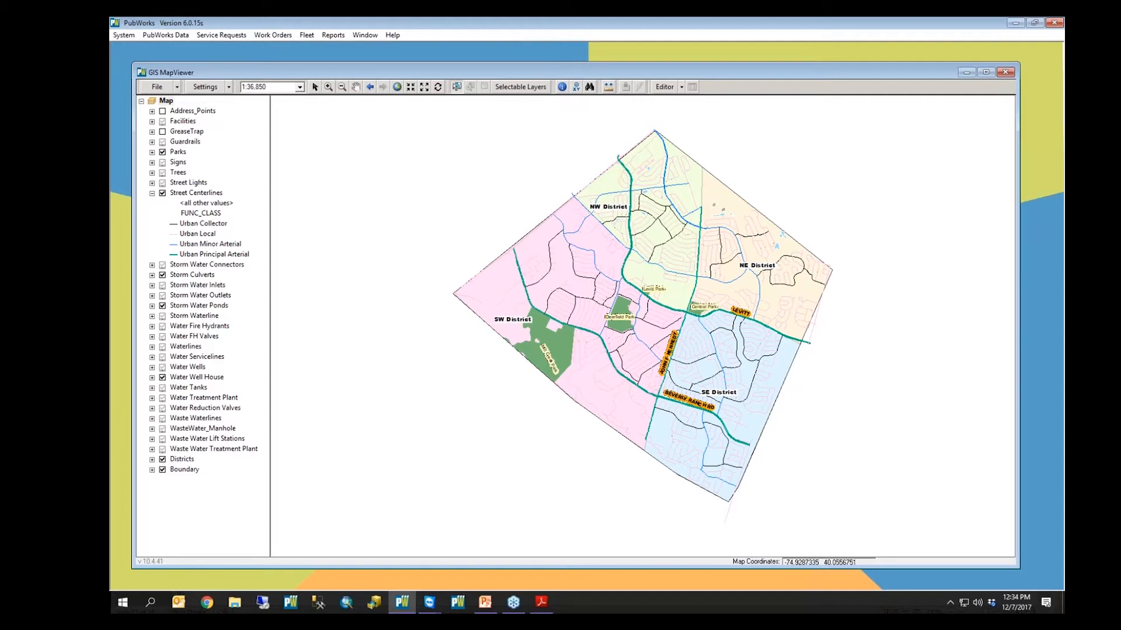
{"action": "left_click", "coordinate": [328, 87]}
{"action": "left_click_drag", "start_coordinate": [629, 170], "coordinate": [710, 295]}
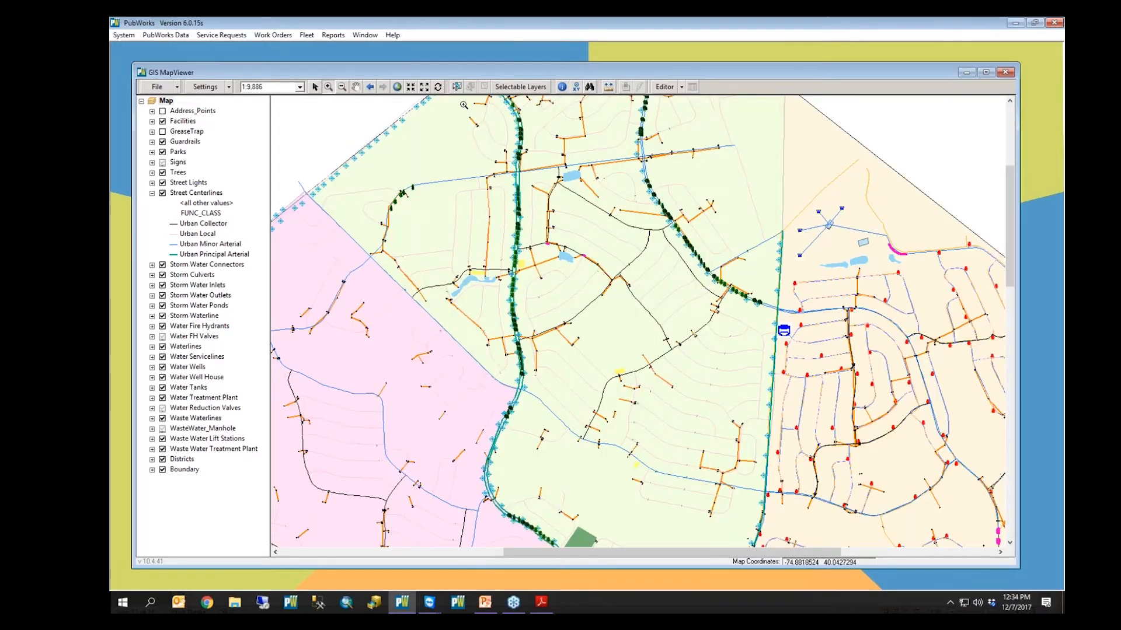
{"action": "left_click", "coordinate": [456, 89]}
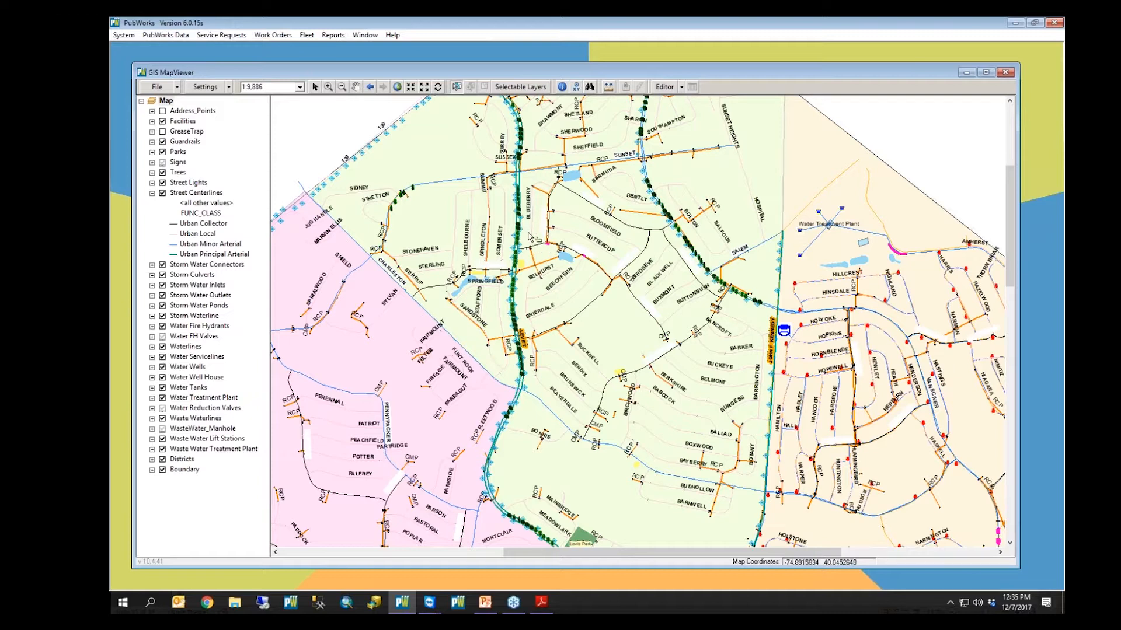
{"action": "left_click_drag", "start_coordinate": [534, 239], "coordinate": [546, 251]}
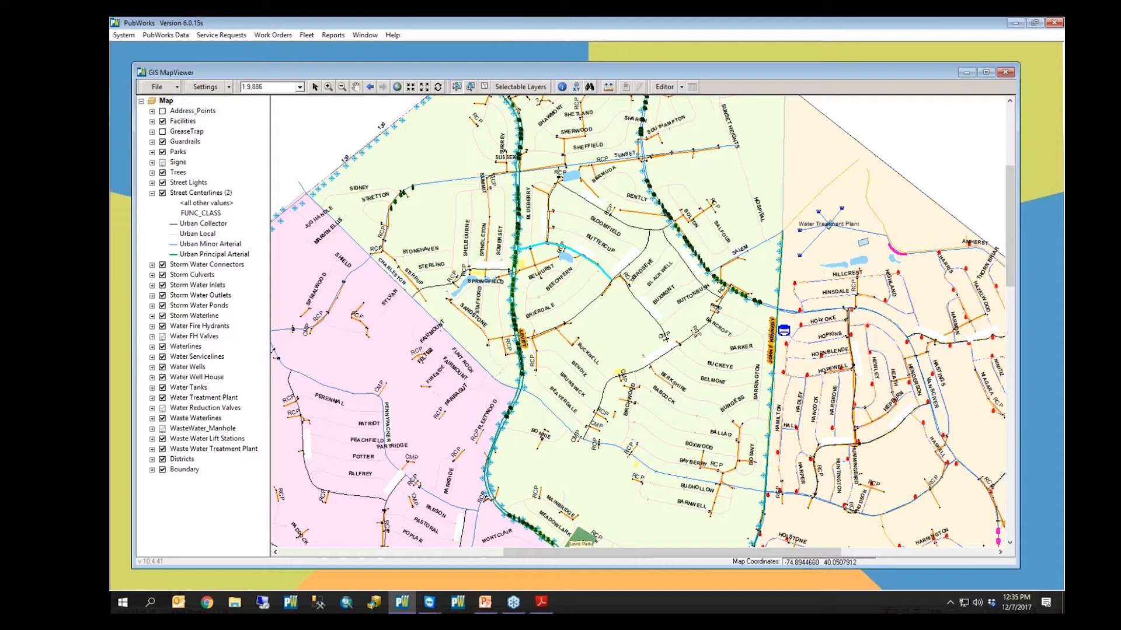
Zoom the map to the selected street centerline and clear the selected features.
{"action": "left_click", "coordinate": [471, 87]}
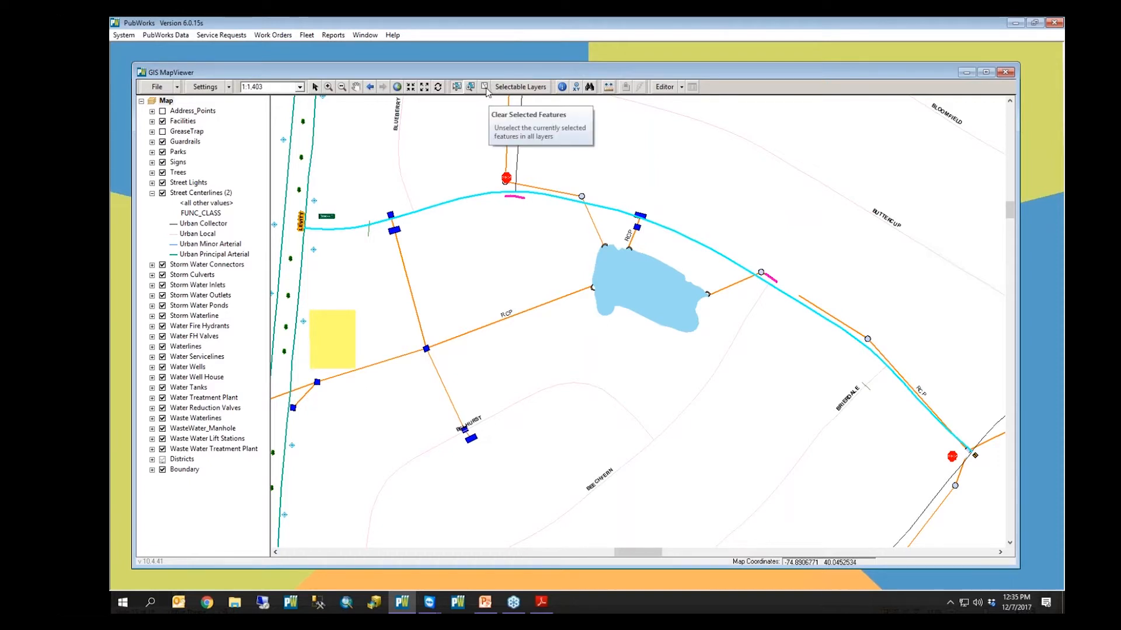
{"action": "left_click", "coordinate": [485, 87]}
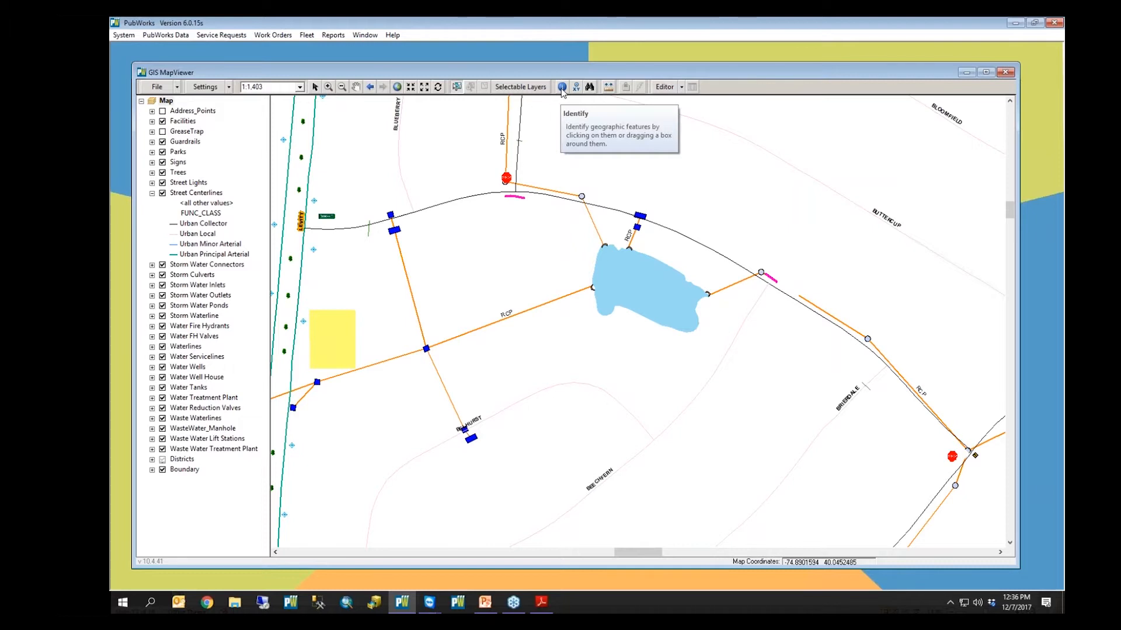
Identify the stop sign east of Blueberry using only the Signs layer, and review its attributes in an enlarged Identify window.
{"action": "left_click", "coordinate": [562, 87]}
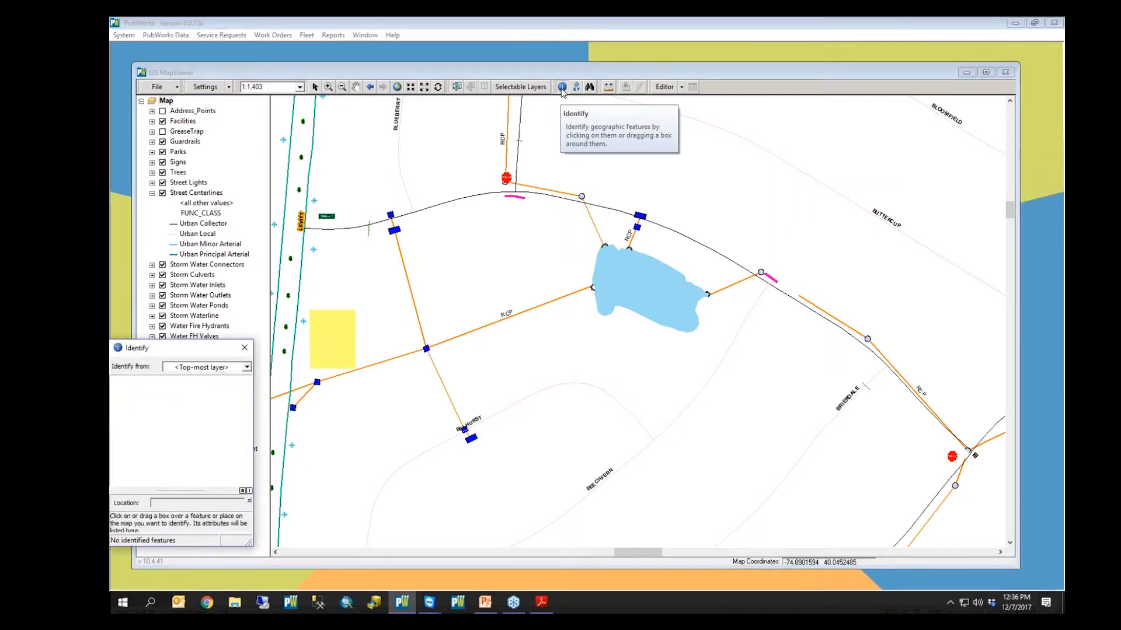
{"action": "left_click_drag", "start_coordinate": [206, 350], "coordinate": [377, 179]}
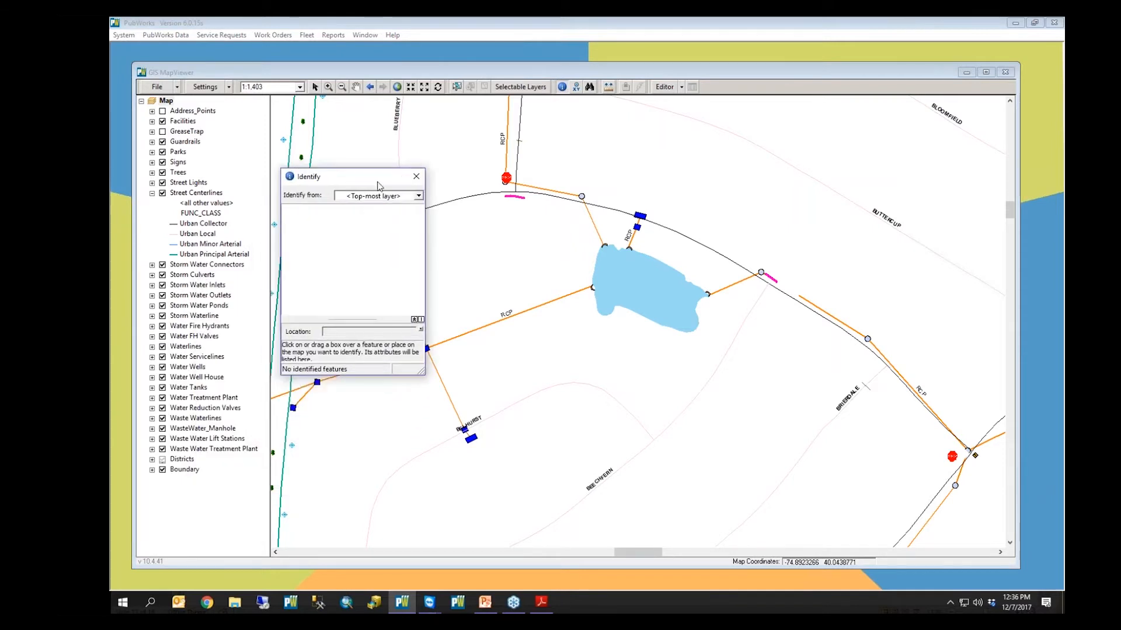
{"action": "left_click_drag", "start_coordinate": [420, 371], "coordinate": [492, 540]}
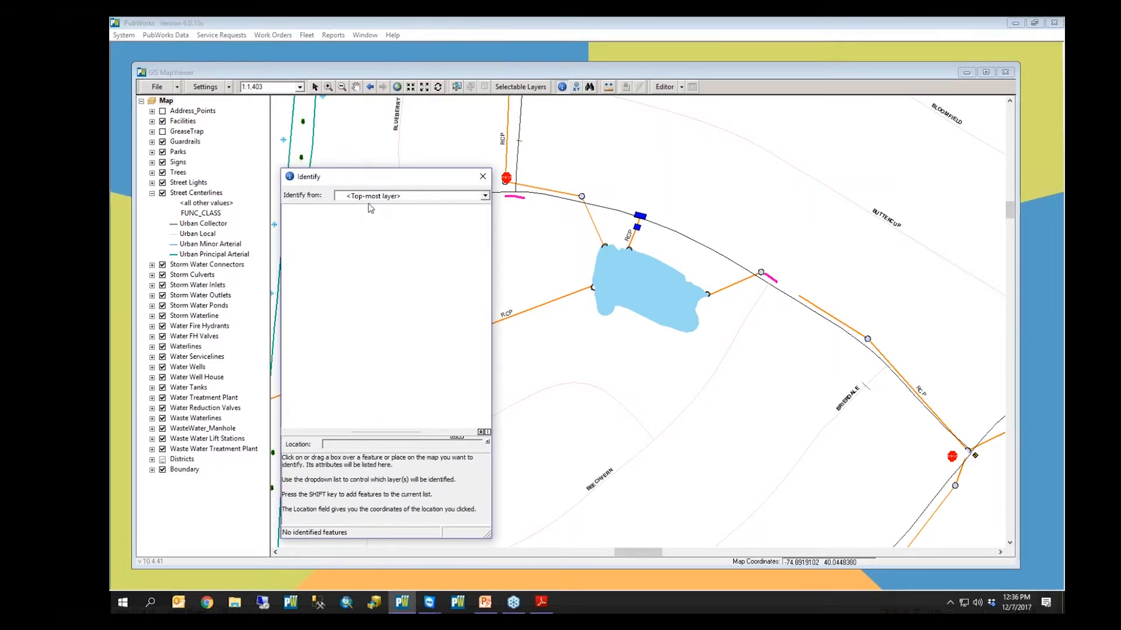
{"action": "left_click", "coordinate": [485, 198]}
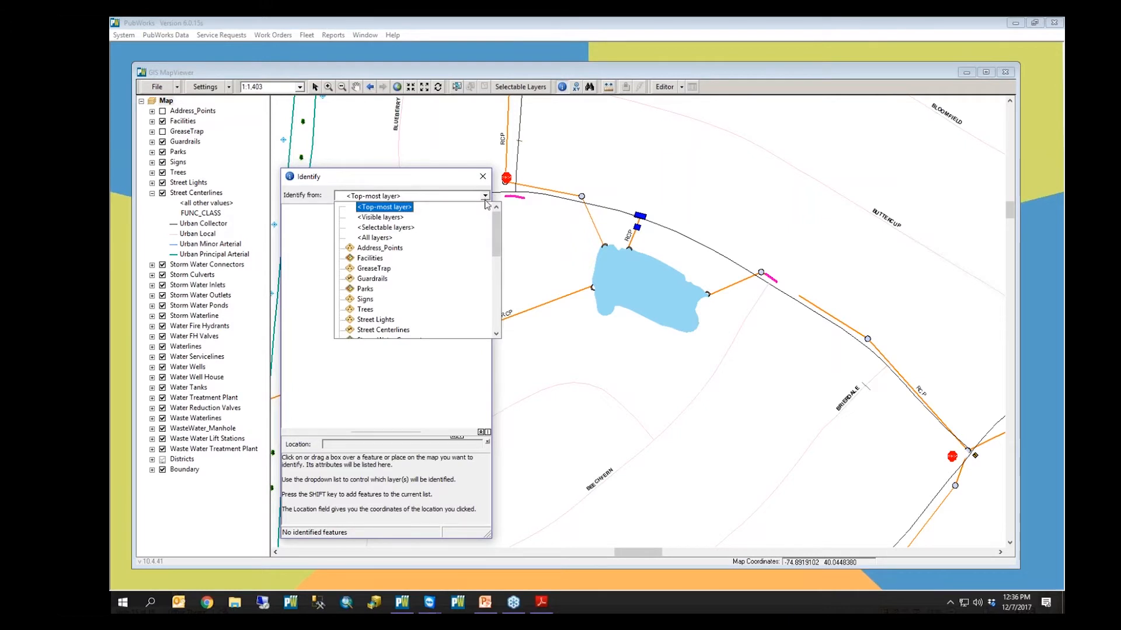
{"action": "left_click", "coordinate": [368, 300]}
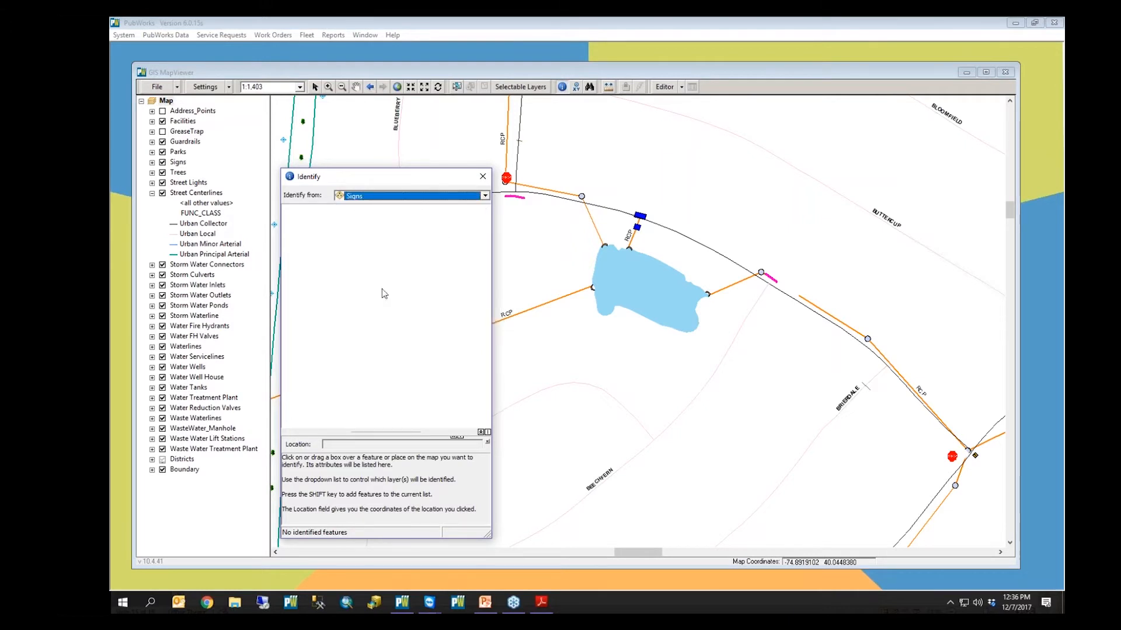
{"action": "left_click", "coordinate": [499, 171]}
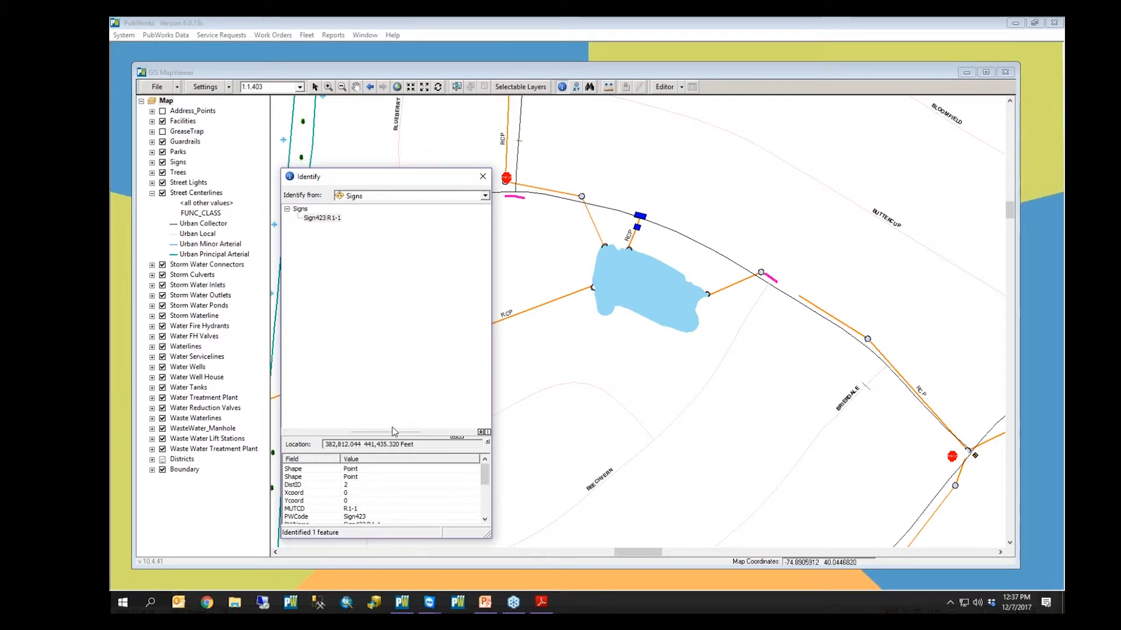
{"action": "left_click_drag", "start_coordinate": [397, 432], "coordinate": [401, 246]}
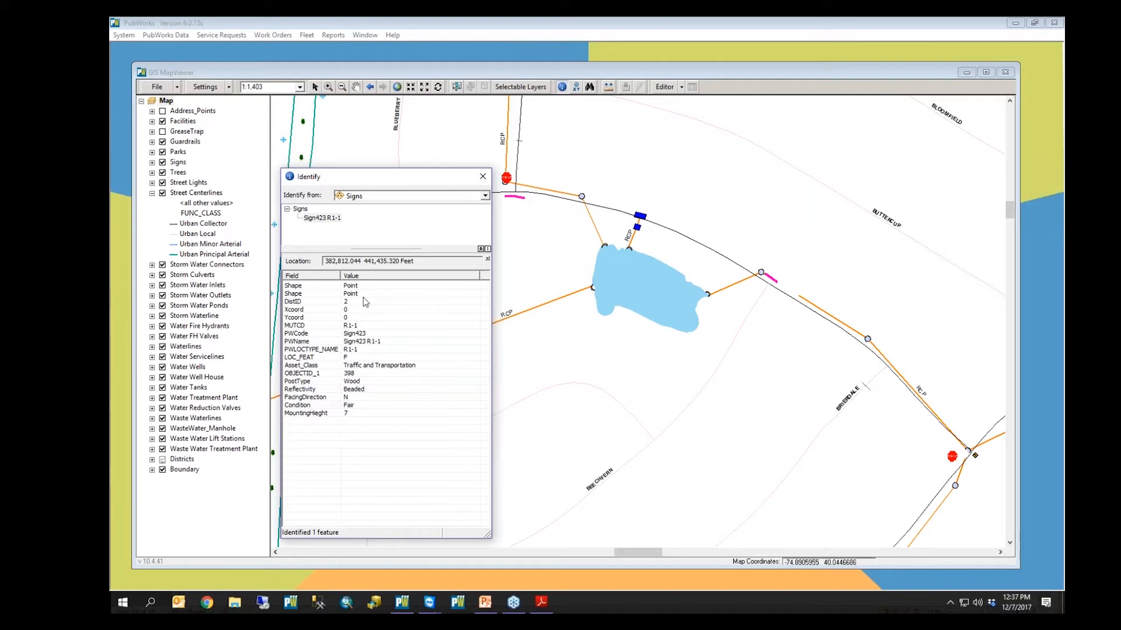
{"action": "left_click", "coordinate": [563, 139]}
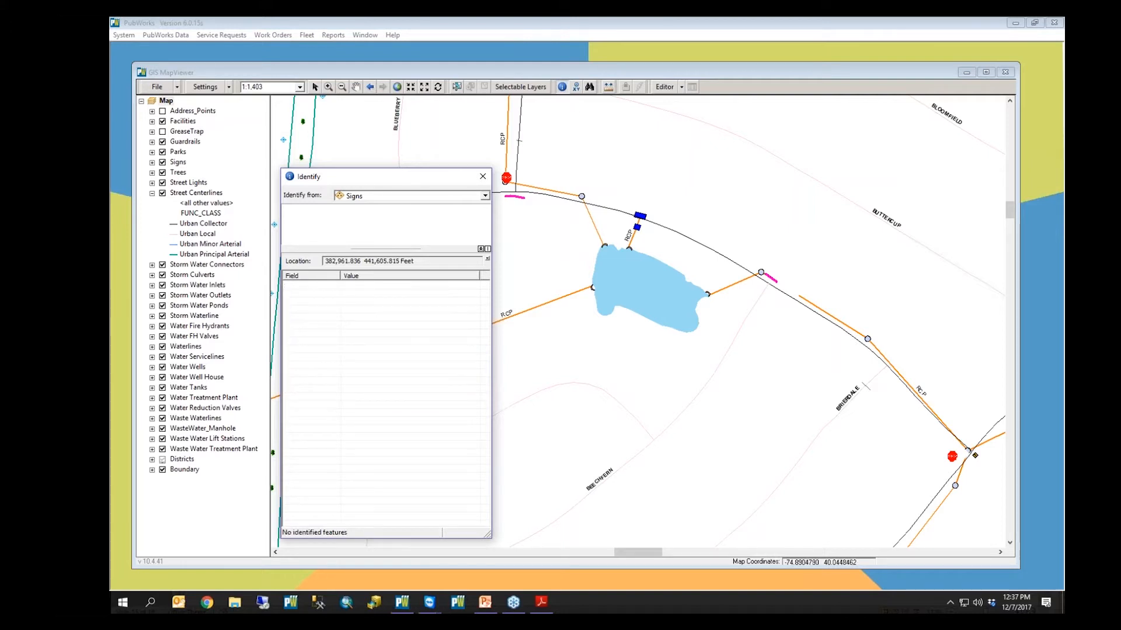
{"action": "left_click", "coordinate": [482, 176]}
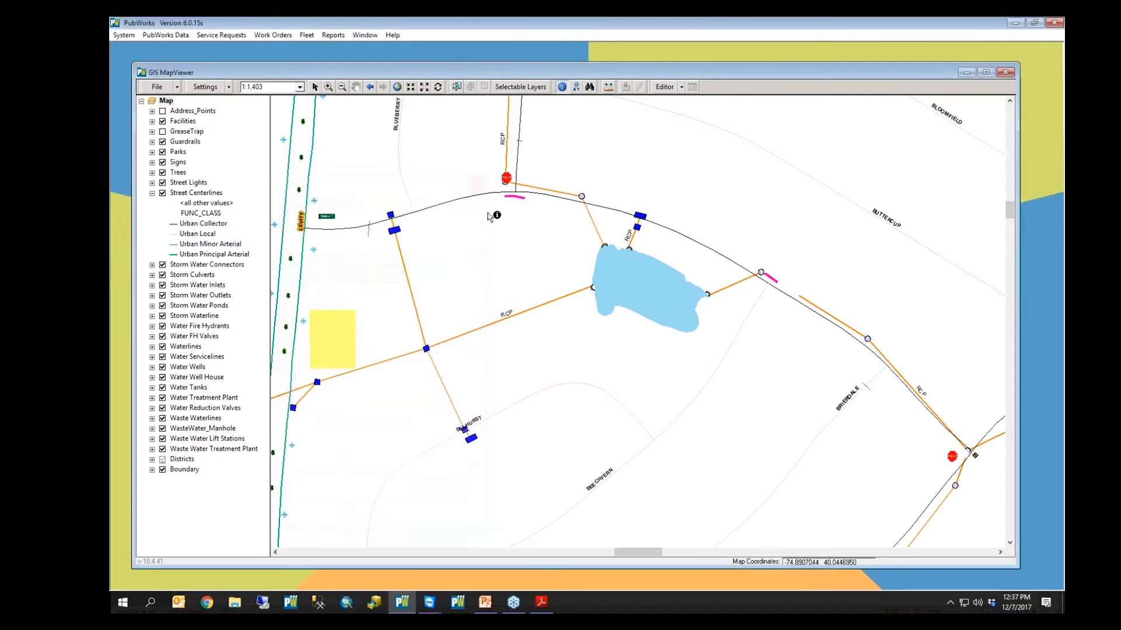
View the Go To XY and Address Locator tools, closing each without locating anything.
{"action": "left_click", "coordinate": [576, 88]}
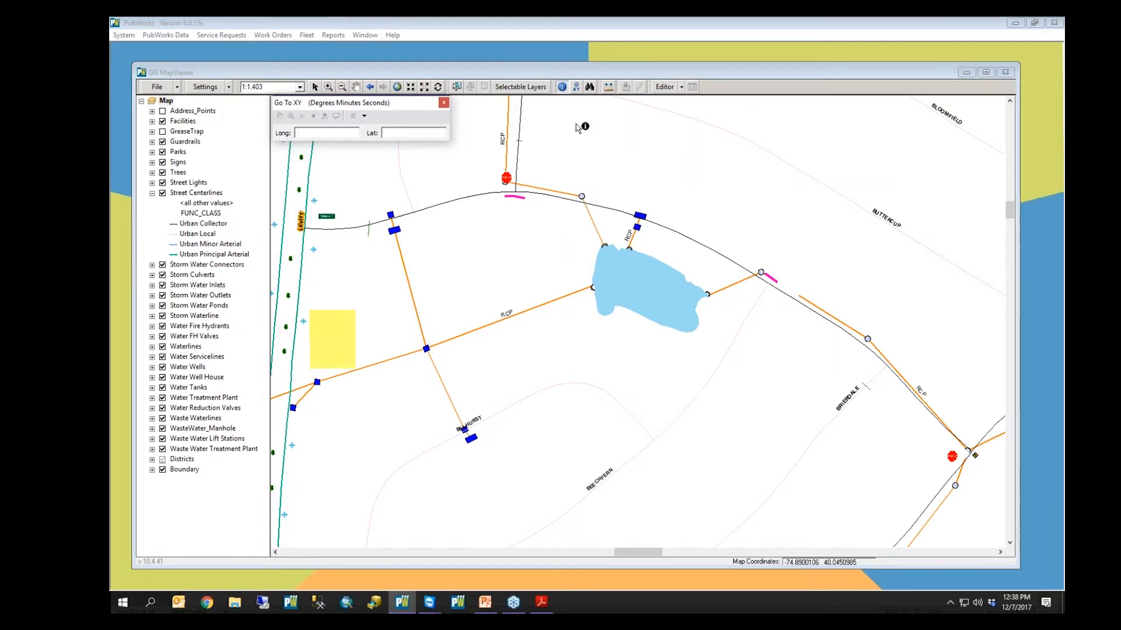
{"action": "left_click", "coordinate": [444, 103]}
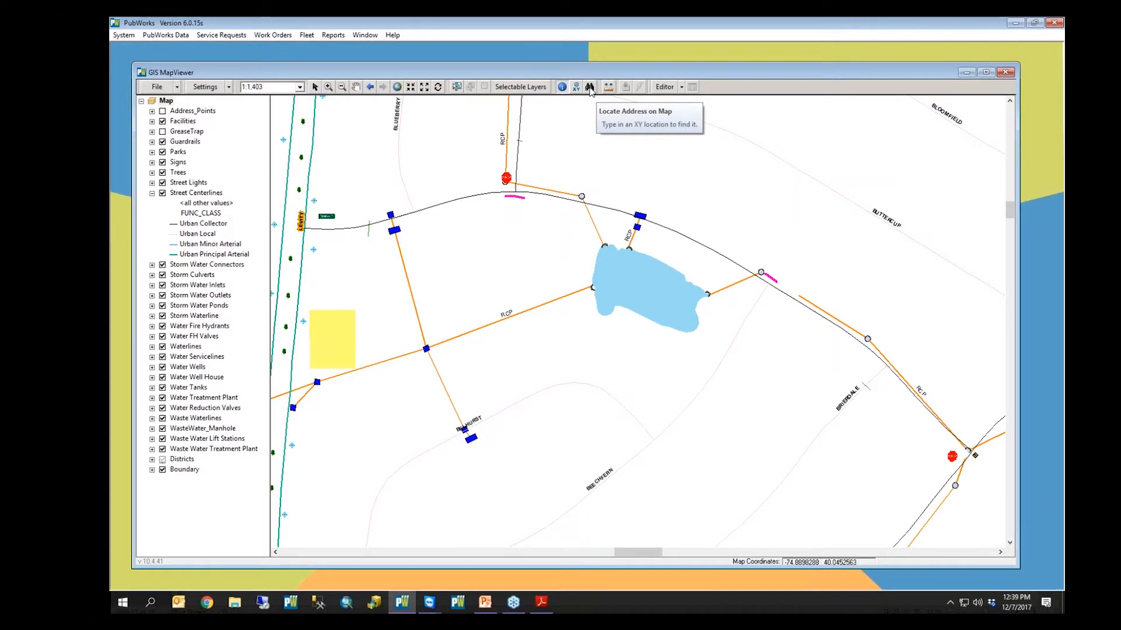
{"action": "left_click", "coordinate": [589, 87]}
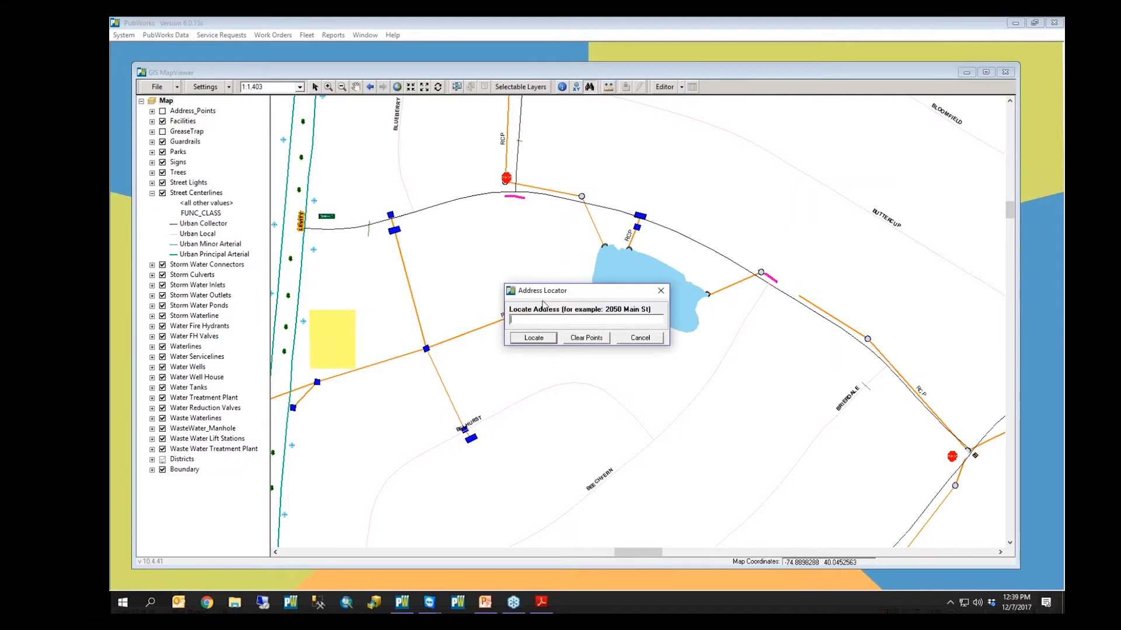
{"action": "left_click", "coordinate": [605, 320]}
{"action": "left_click", "coordinate": [661, 295]}
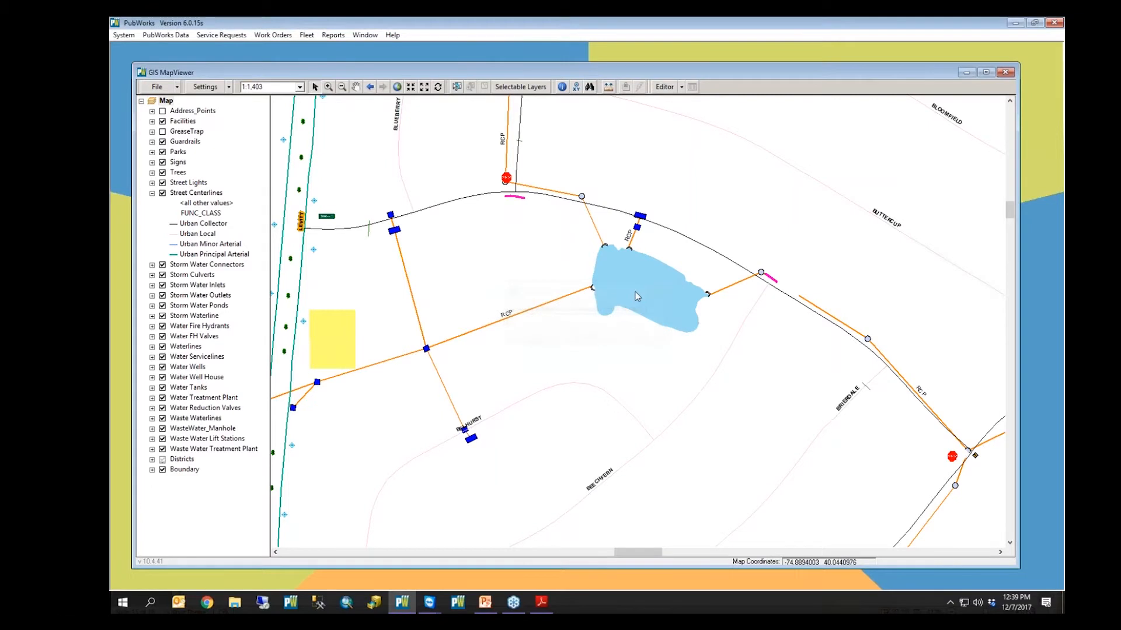
Review the features, service requests and activity log of the first Location Addresses record, and close it.
{"action": "left_click", "coordinate": [186, 36]}
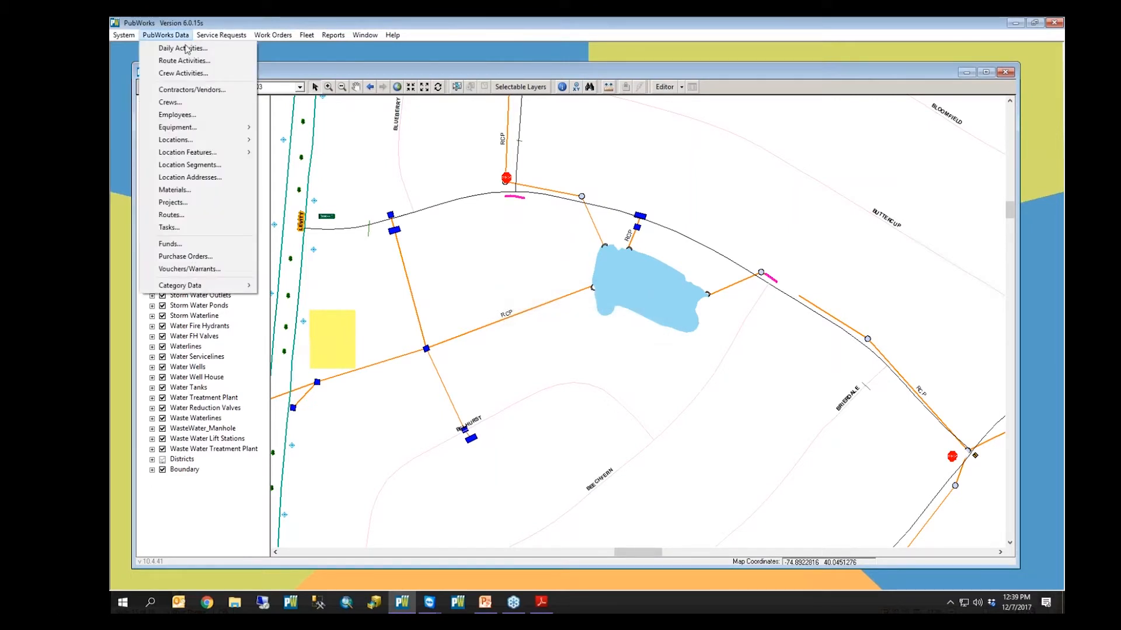
{"action": "left_click", "coordinate": [199, 178]}
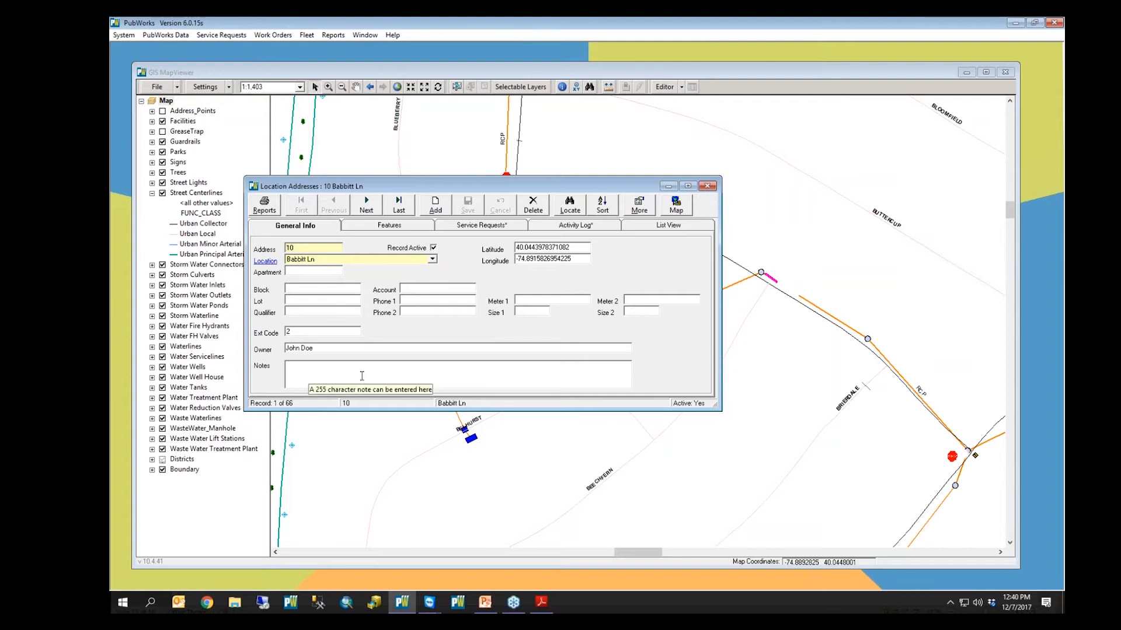
{"action": "left_click", "coordinate": [392, 230]}
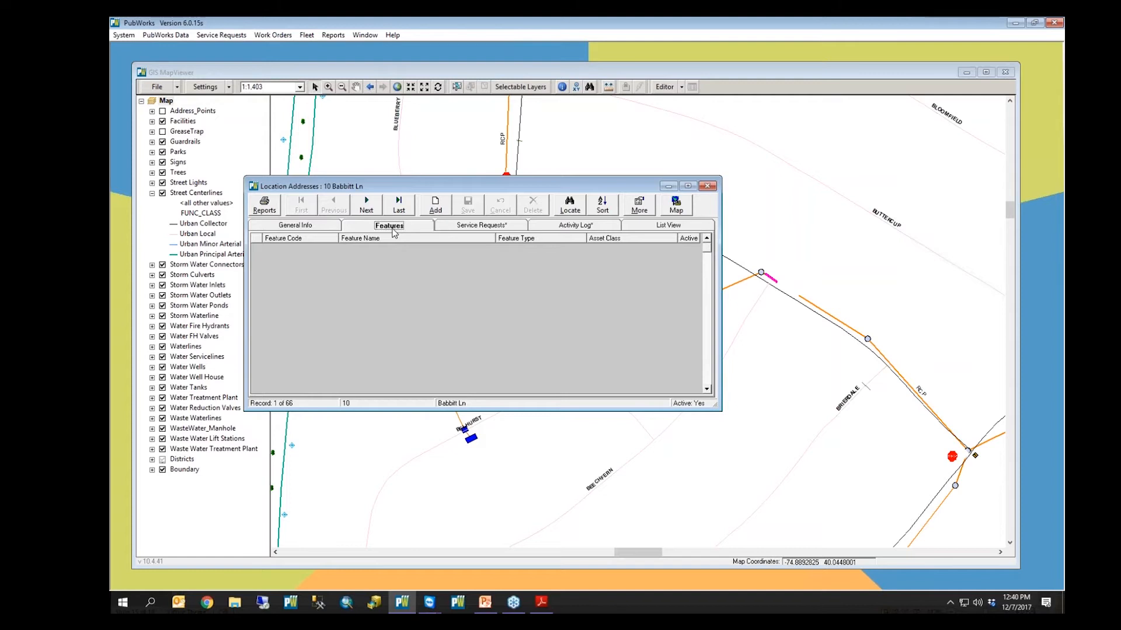
{"action": "left_click", "coordinate": [456, 227]}
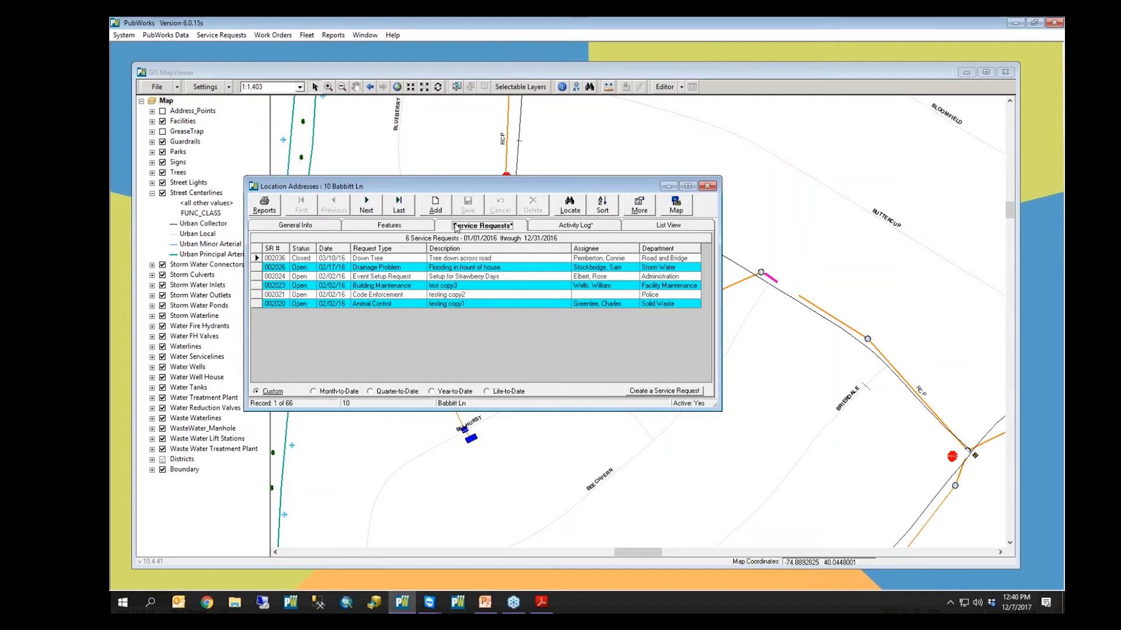
{"action": "left_click", "coordinate": [548, 229]}
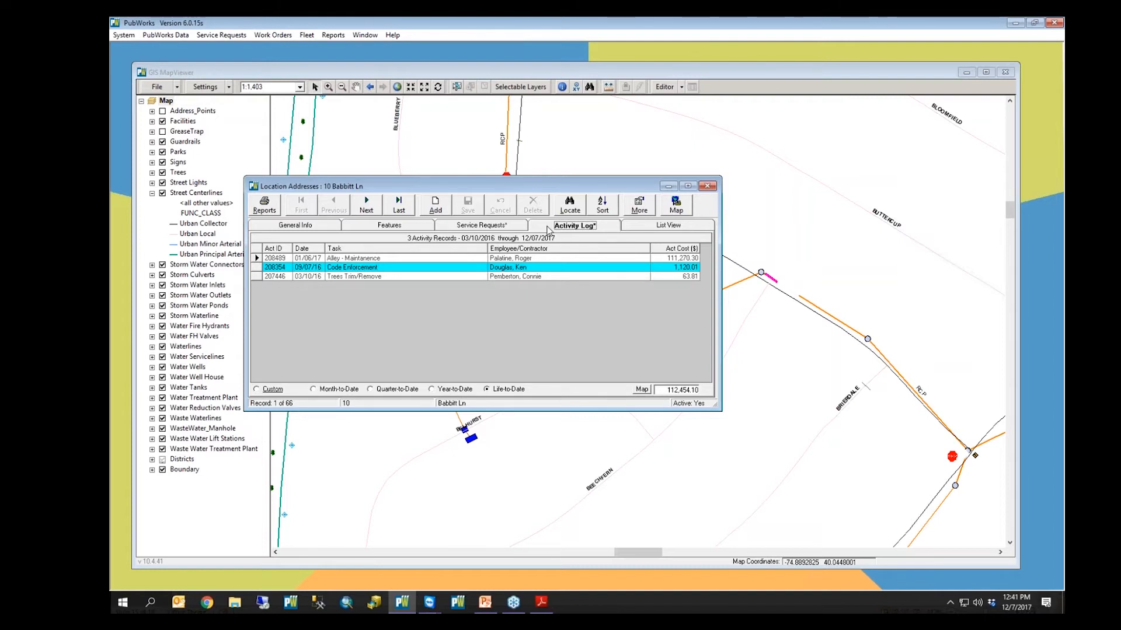
{"action": "left_click", "coordinate": [707, 187]}
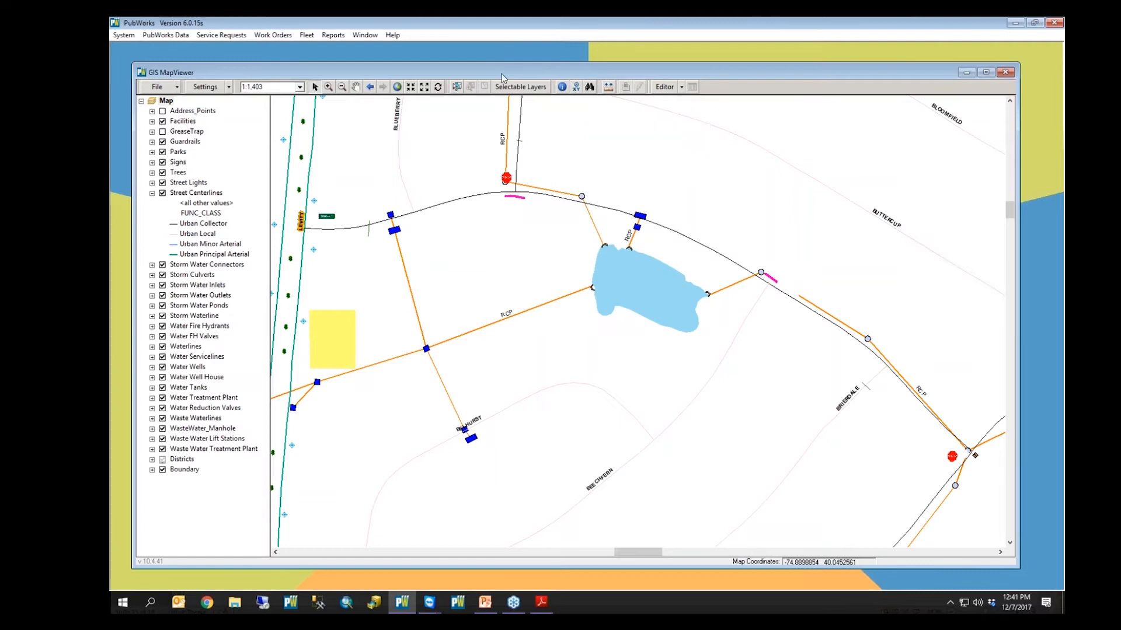
{"action": "left_click", "coordinate": [182, 36]}
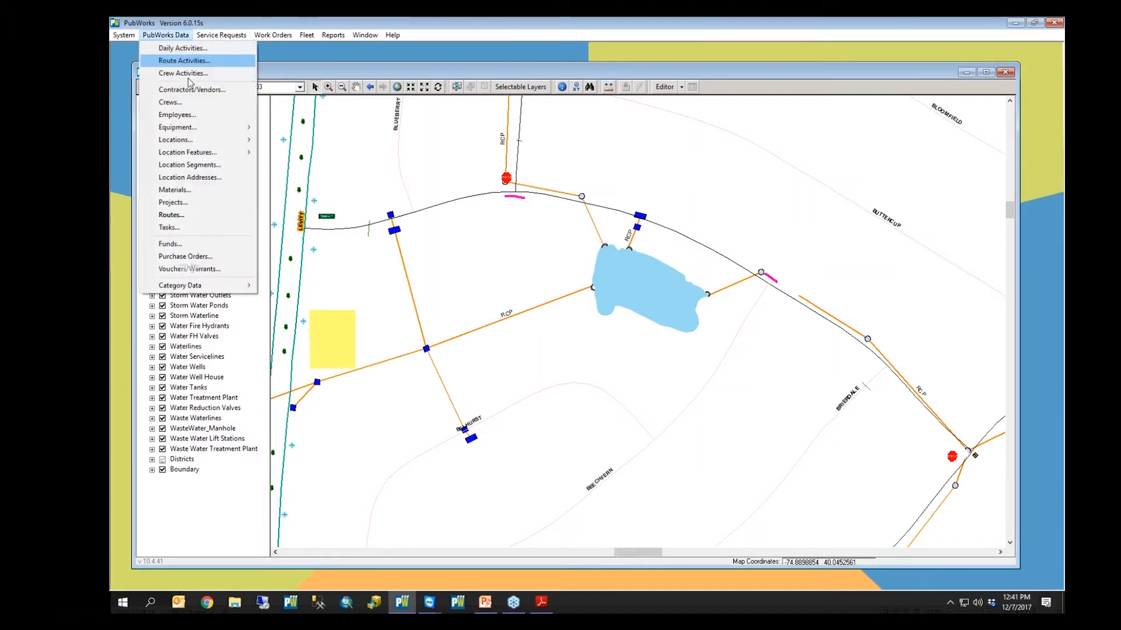
{"action": "left_click", "coordinate": [314, 71]}
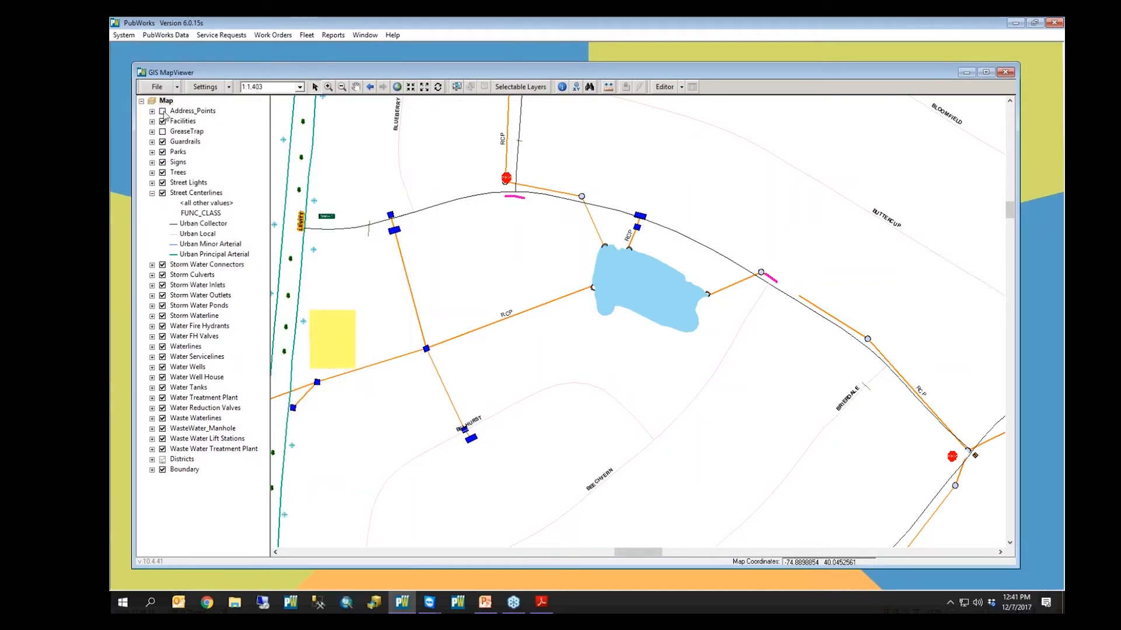
Show the Address_Points layer on the map, toggling its visibility off and on again.
{"action": "left_click", "coordinate": [163, 111]}
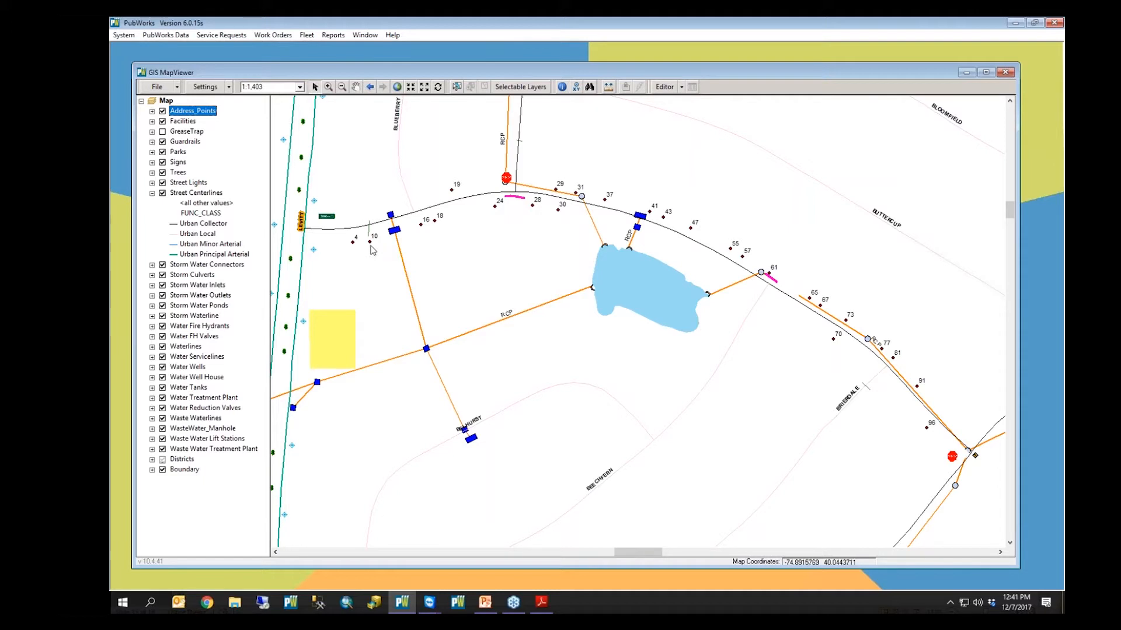
{"action": "left_click", "coordinate": [162, 112]}
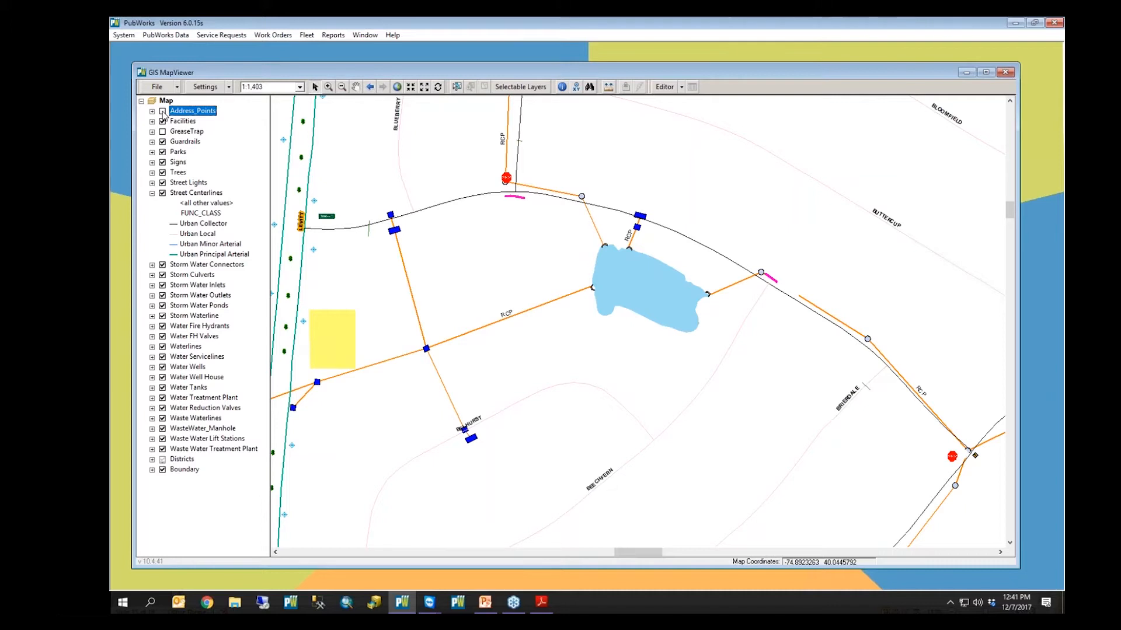
{"action": "left_click", "coordinate": [163, 111]}
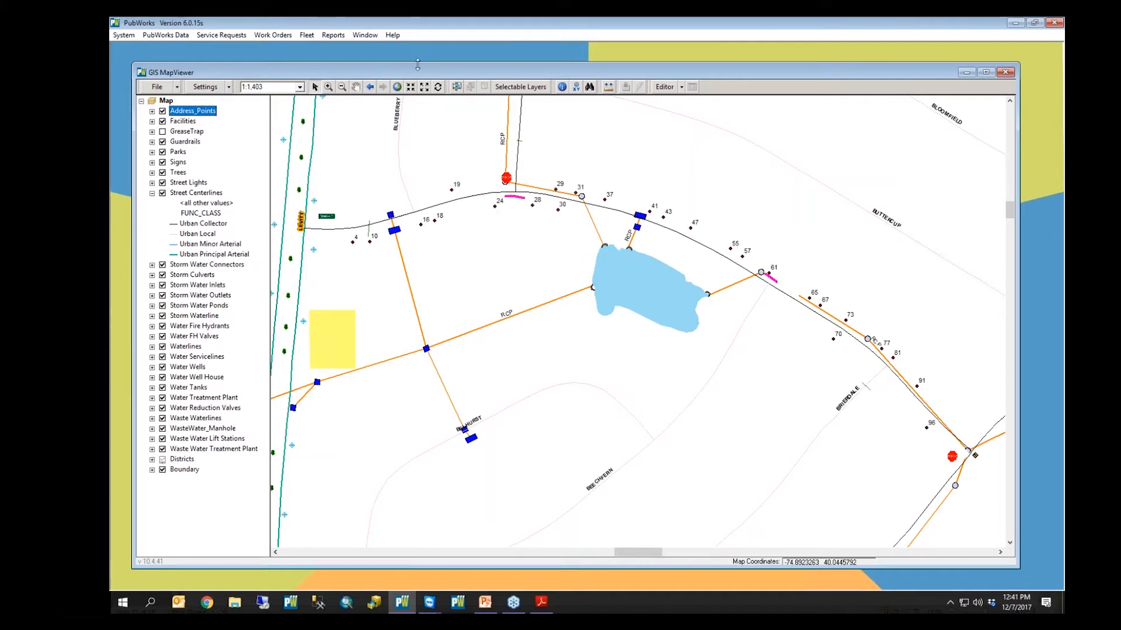
Hide the Address_Points layer at the map's full extent and show it again over a close-up of the NW District.
{"action": "left_click", "coordinate": [397, 88]}
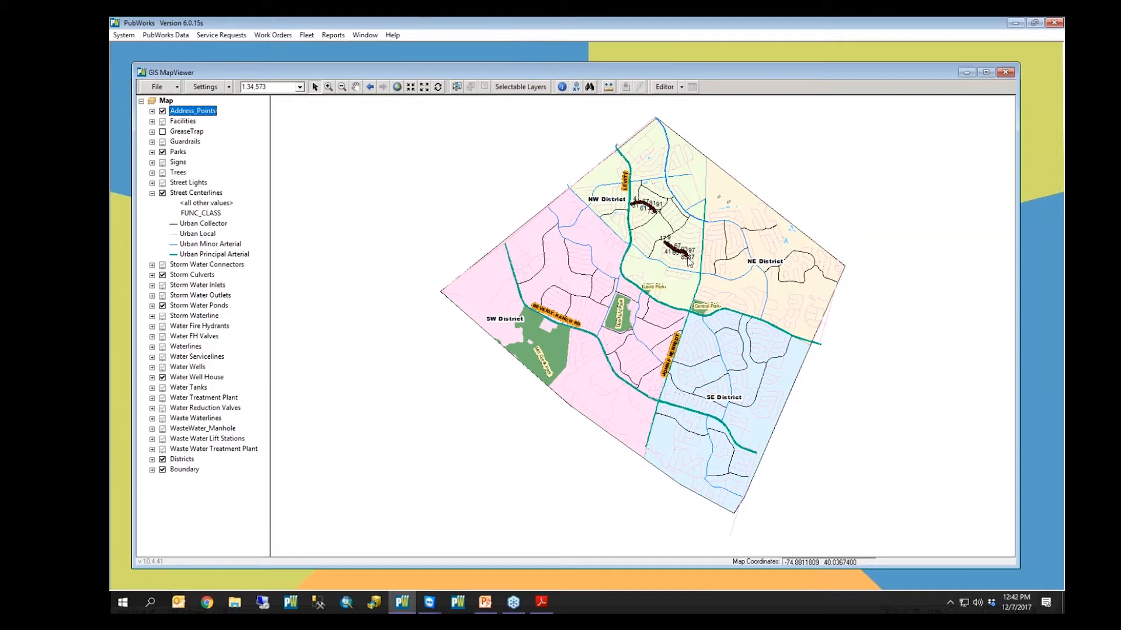
{"action": "left_click", "coordinate": [163, 112]}
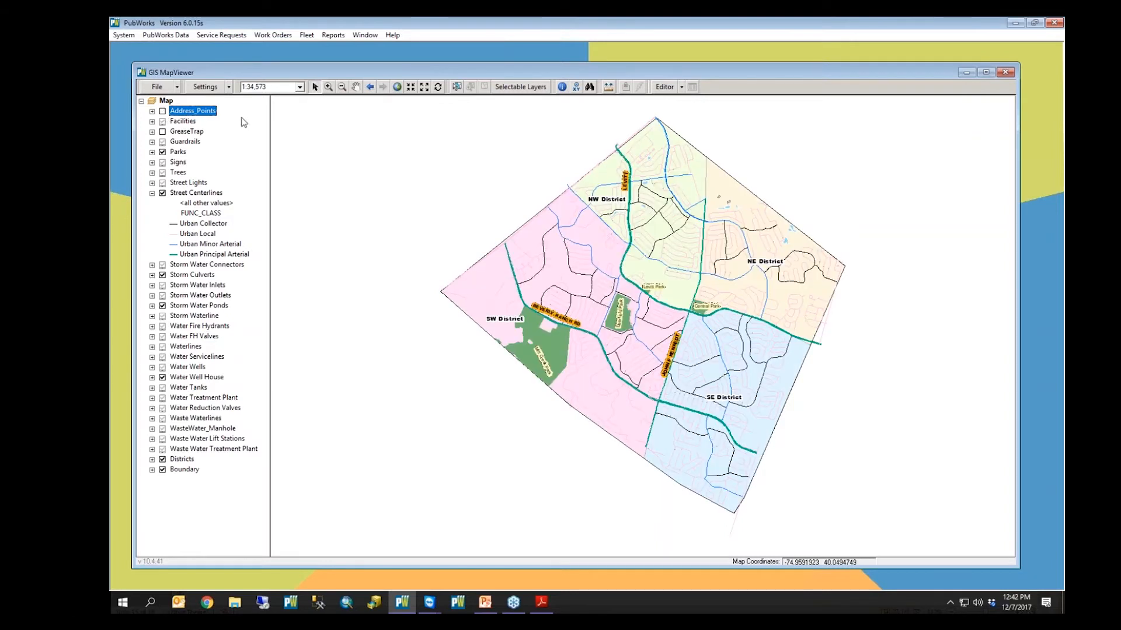
{"action": "left_click", "coordinate": [327, 87]}
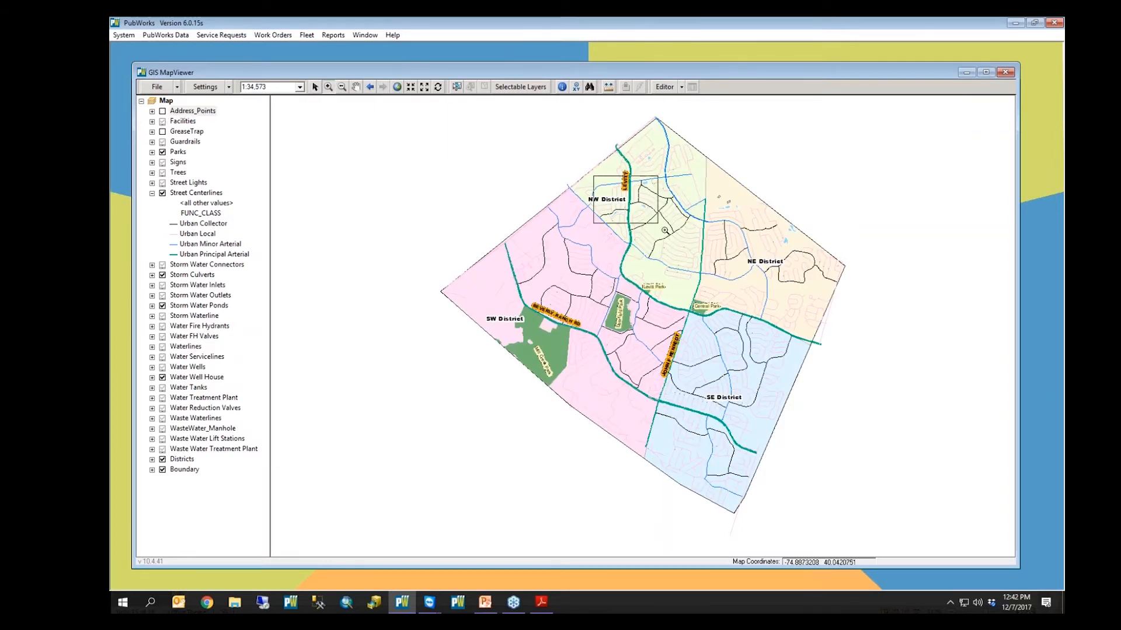
{"action": "left_click", "coordinate": [700, 258]}
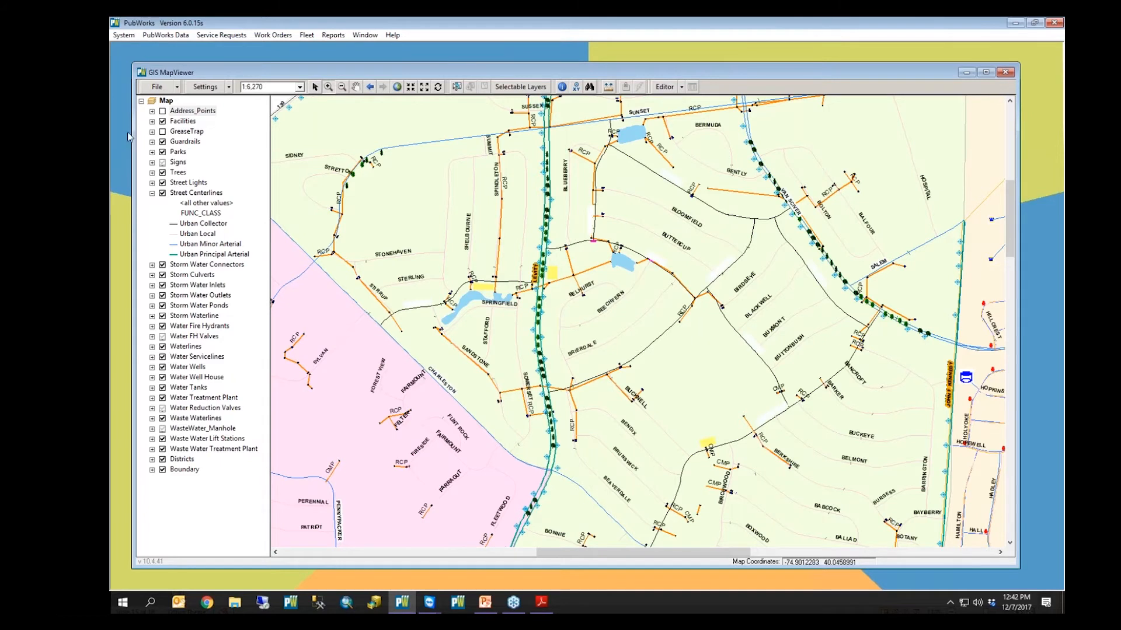
{"action": "left_click", "coordinate": [163, 112]}
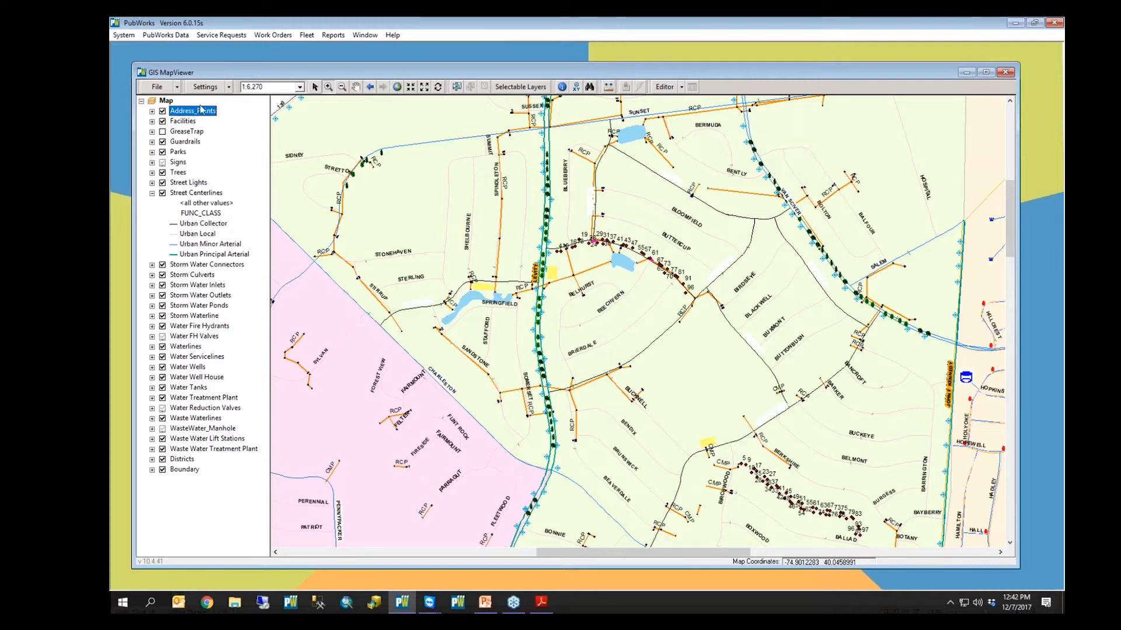
Open the Measure tool and hide the Address_Points layer over a close-up of the streets around Blueberry and Belhurst.
{"action": "left_click", "coordinate": [610, 88]}
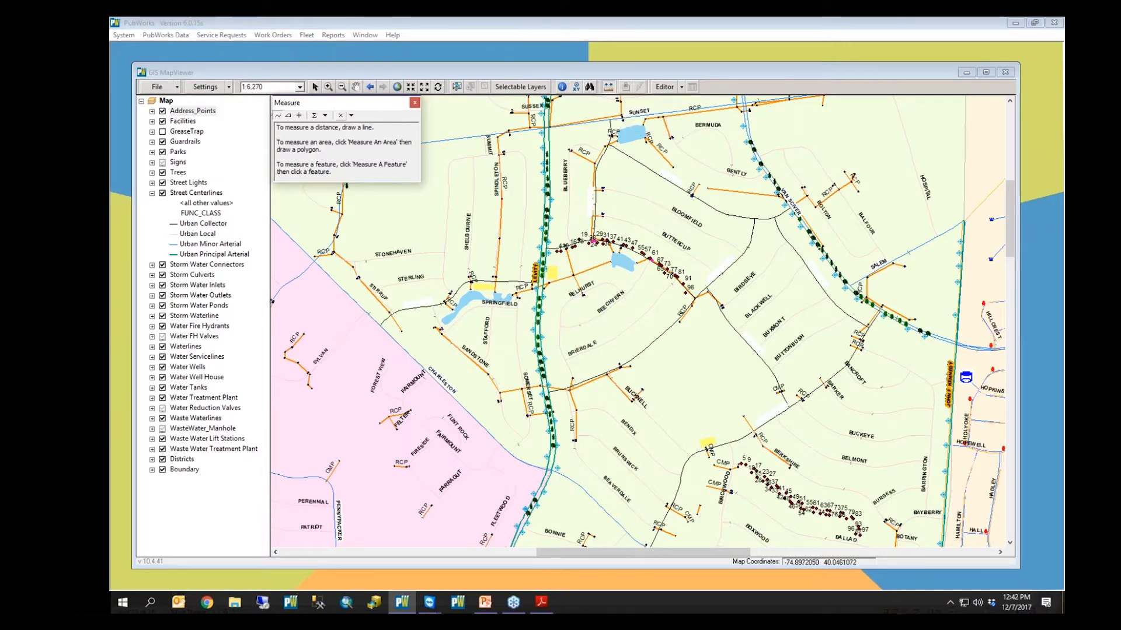
{"action": "left_click", "coordinate": [162, 111]}
{"action": "left_click", "coordinate": [328, 87]}
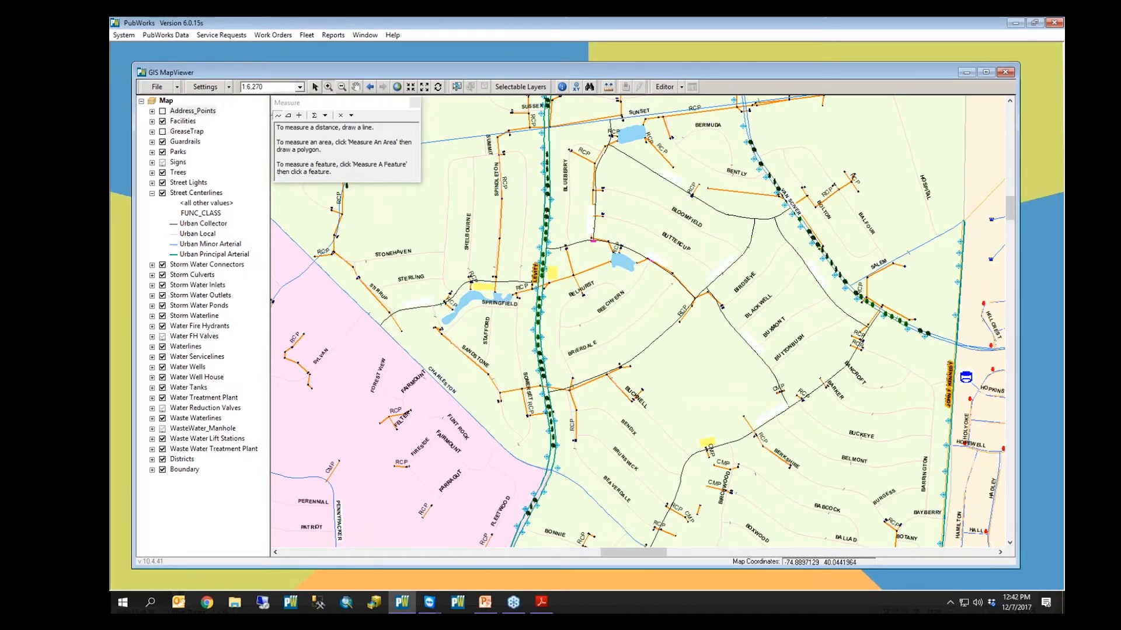
{"action": "left_click_drag", "start_coordinate": [529, 187], "coordinate": [680, 326]}
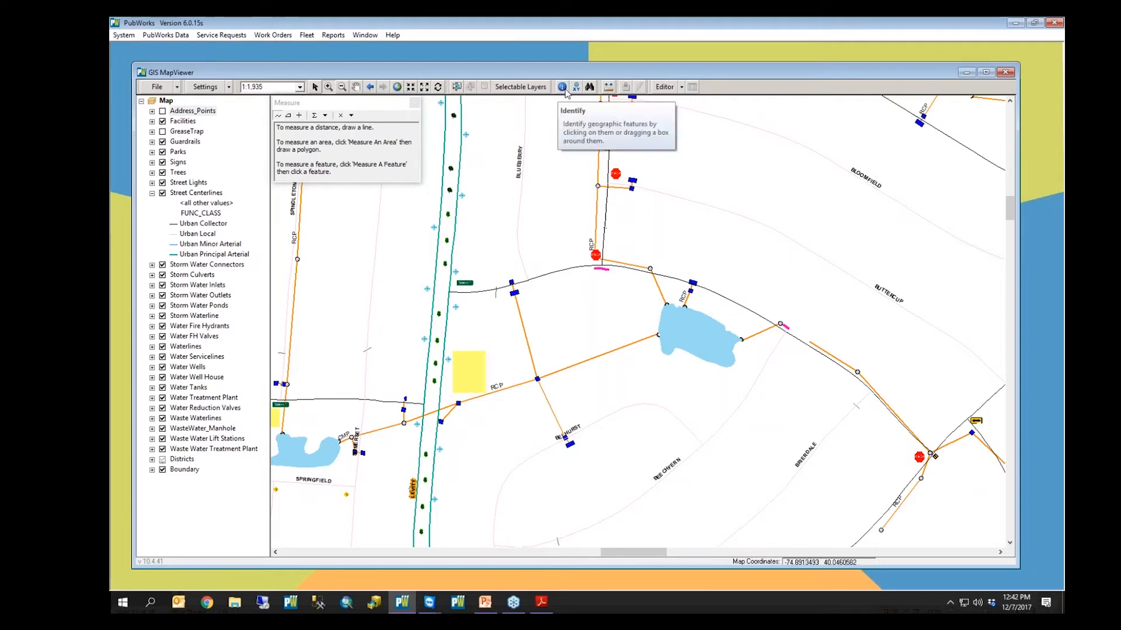
Measure line distances between the stop signs and storm water connectors east of Blueberry, and close the Measure tool.
{"action": "left_click", "coordinate": [607, 87]}
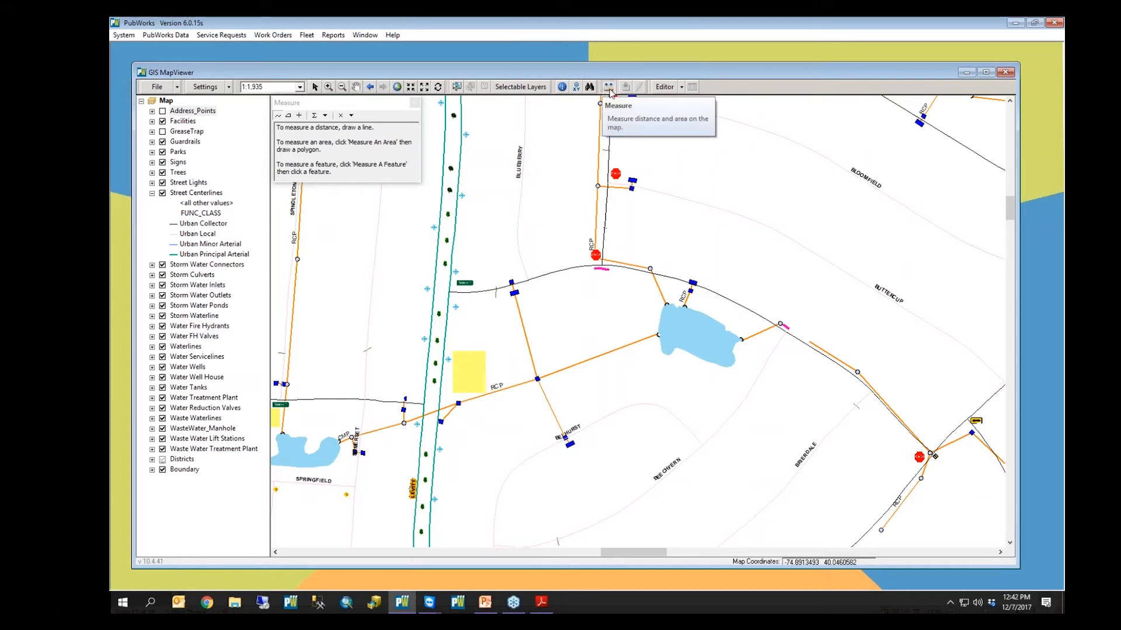
{"action": "left_click", "coordinate": [616, 174]}
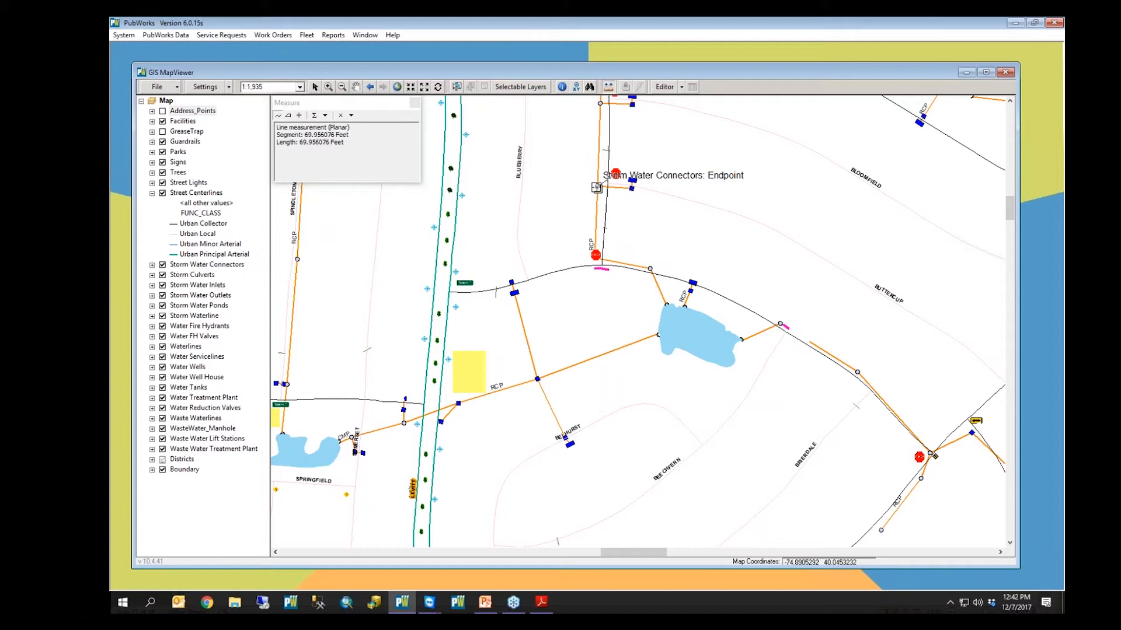
{"action": "left_click", "coordinate": [597, 188]}
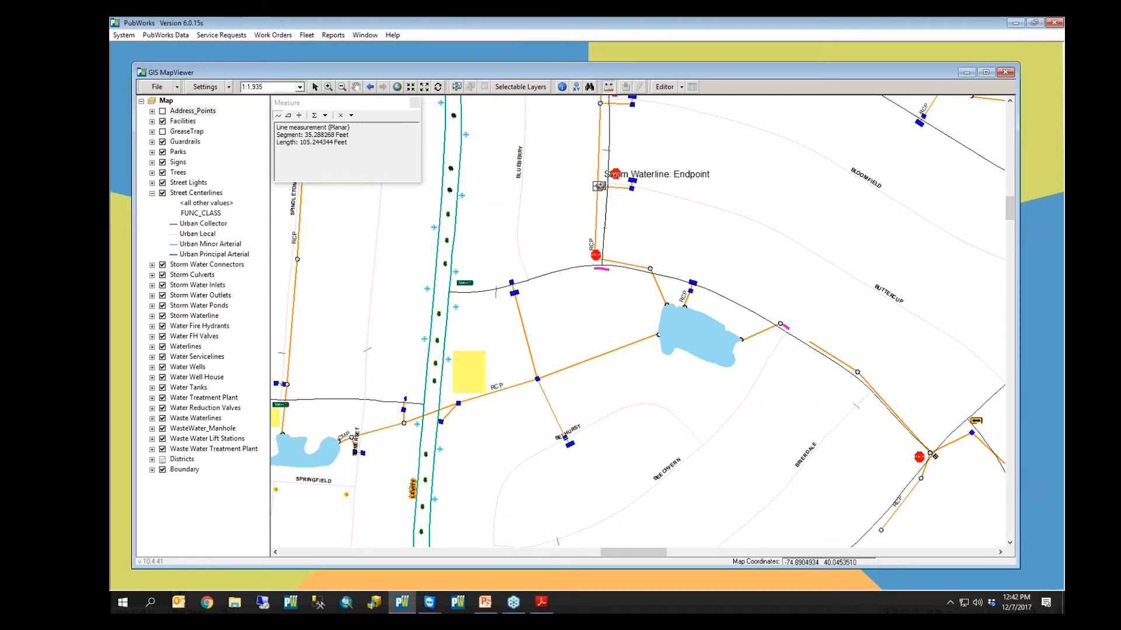
{"action": "left_click", "coordinate": [598, 187]}
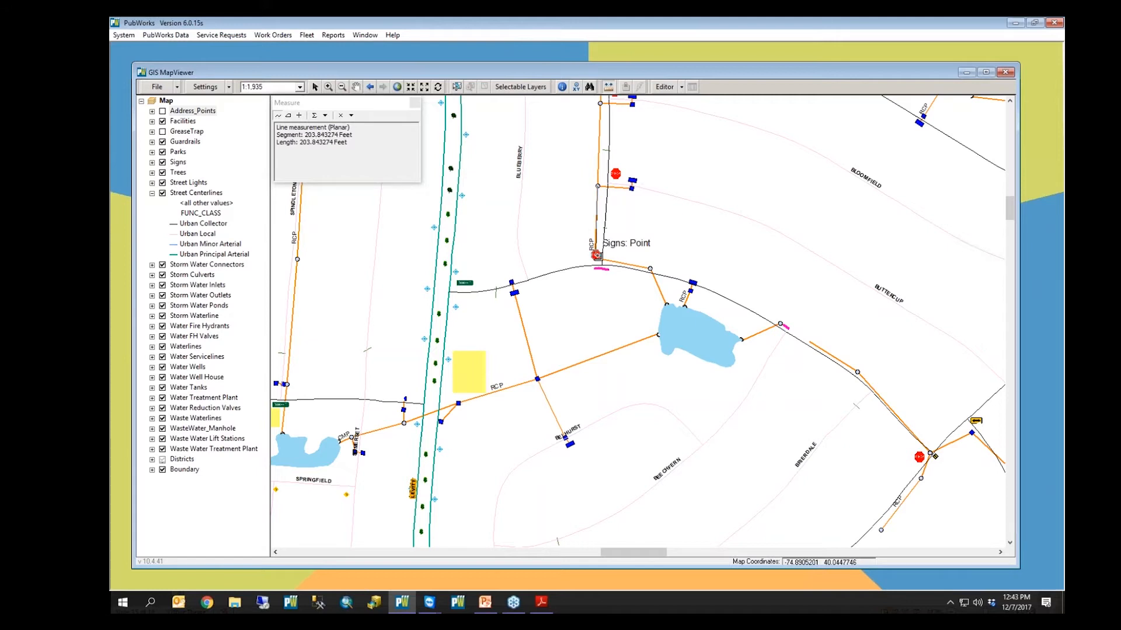
{"action": "left_click", "coordinate": [596, 255]}
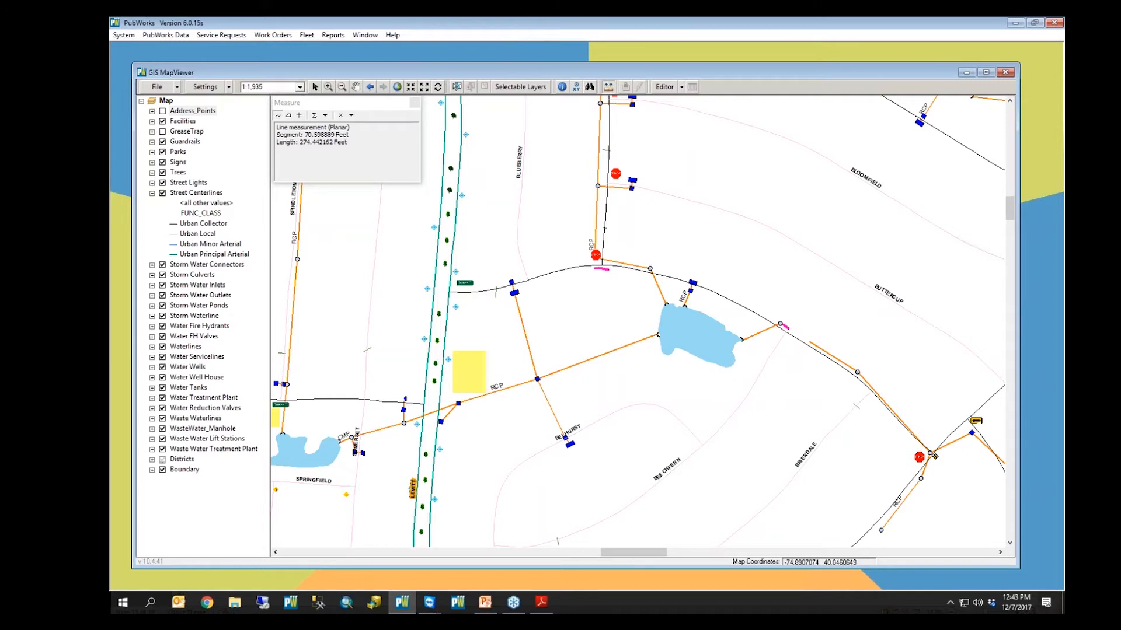
{"action": "left_click", "coordinate": [569, 136]}
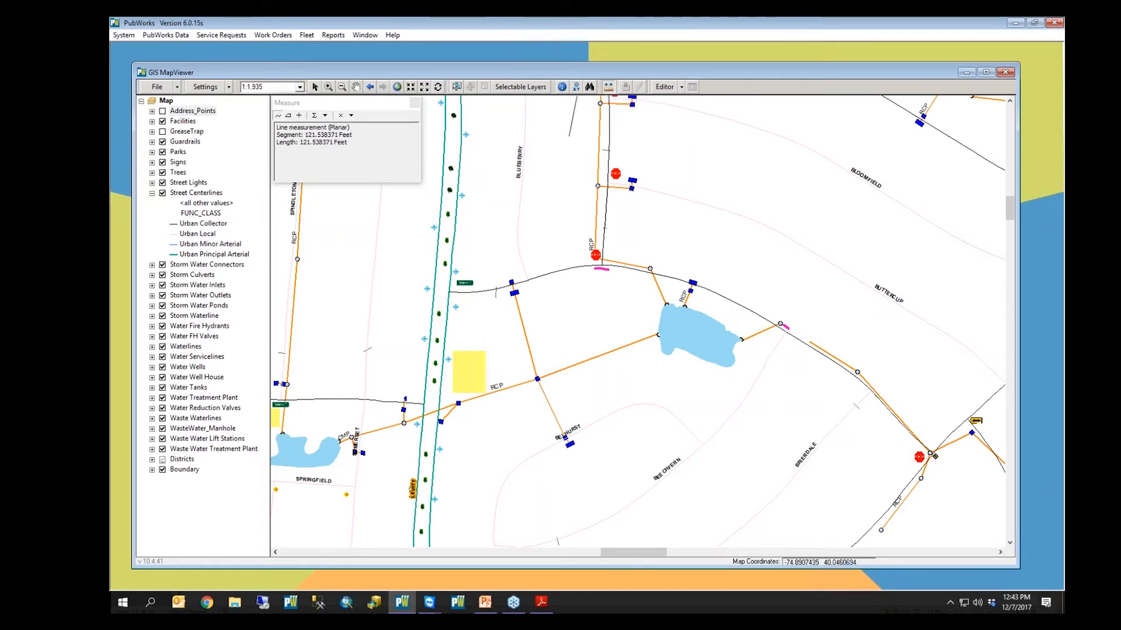
{"action": "left_click", "coordinate": [562, 87]}
{"action": "left_click", "coordinate": [484, 177]}
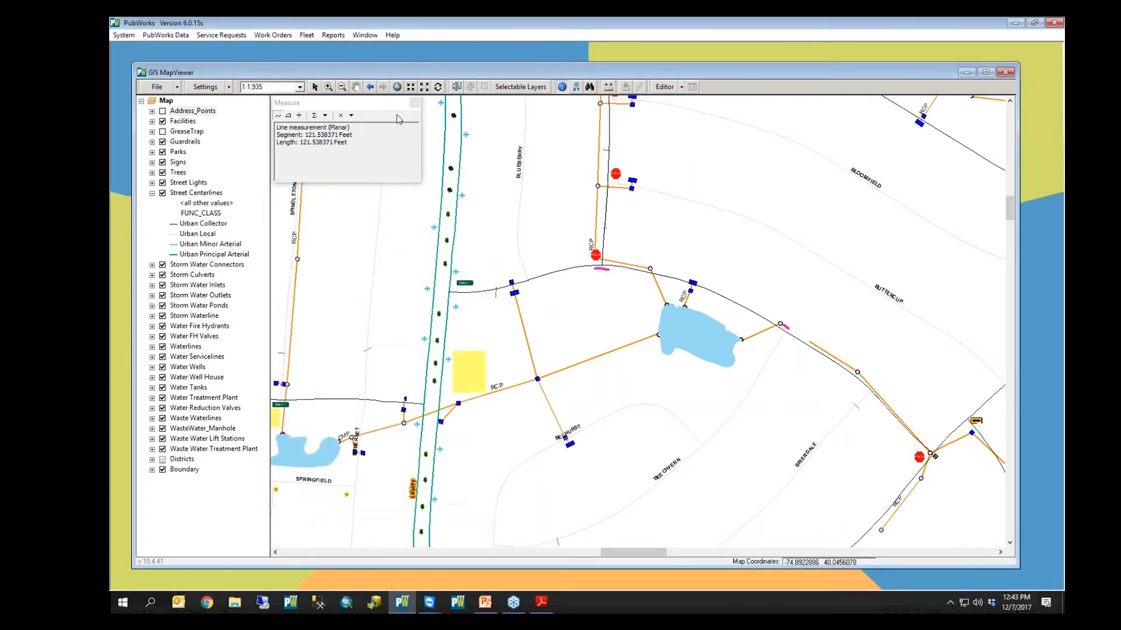
{"action": "left_click", "coordinate": [415, 103]}
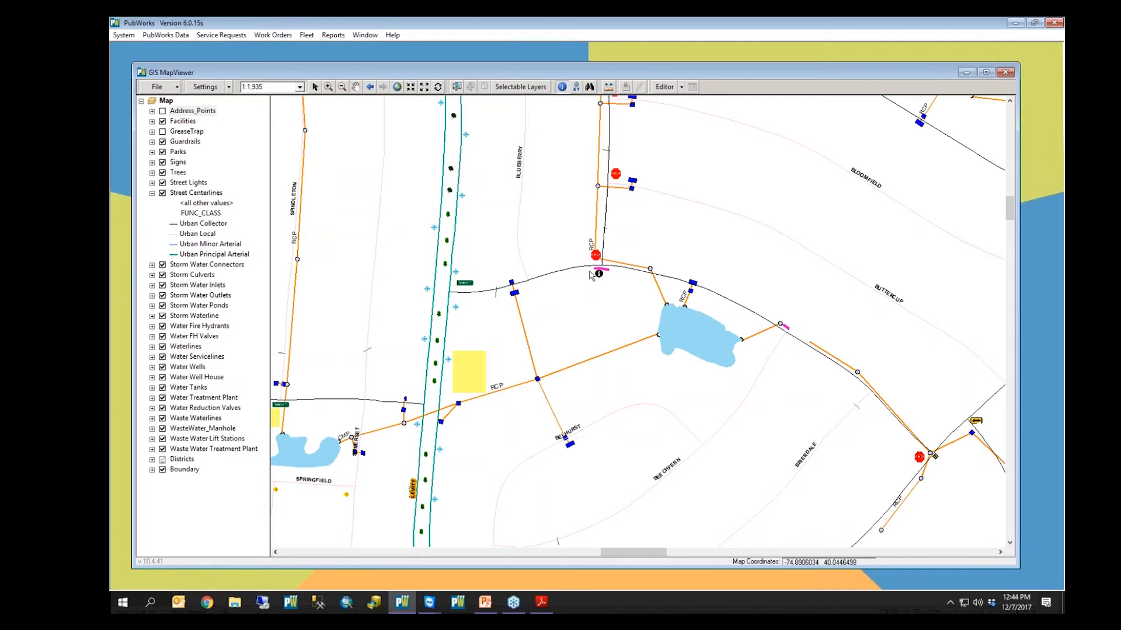
Toggle the Signs layer off and on again, and show the map at its full extent.
{"action": "left_click", "coordinate": [162, 163]}
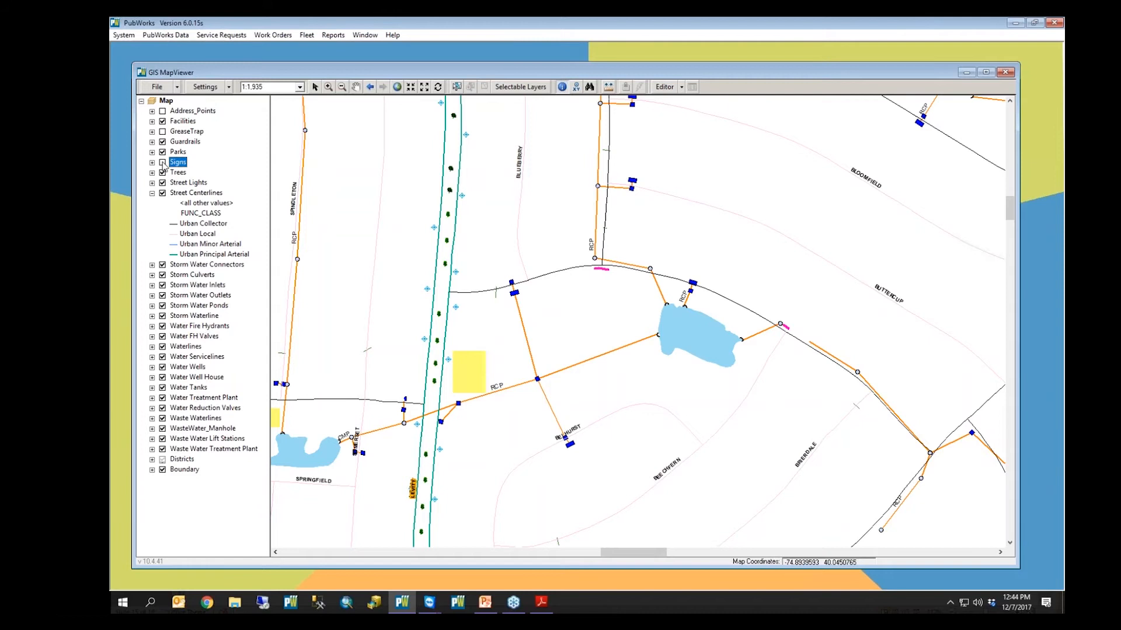
{"action": "left_click", "coordinate": [163, 163]}
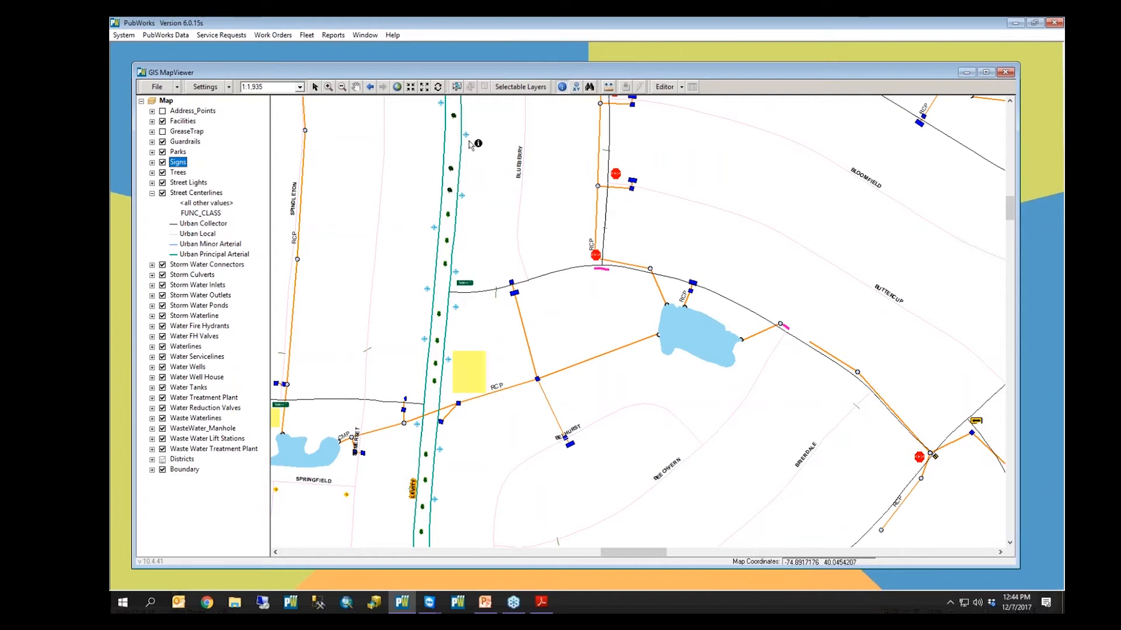
{"action": "left_click", "coordinate": [397, 87]}
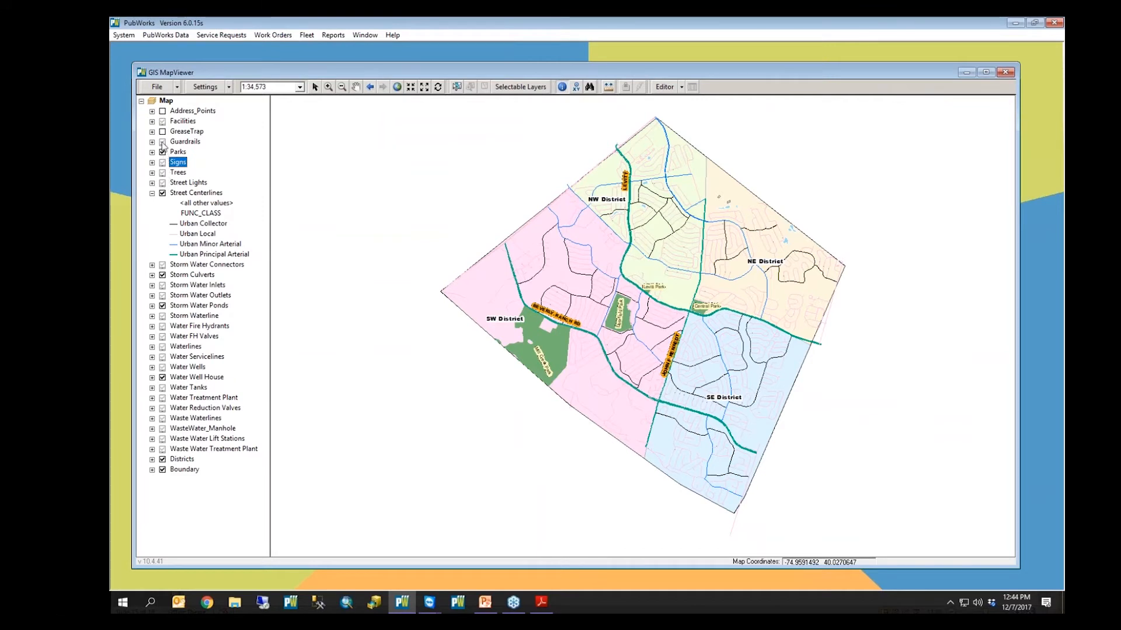
Select the Trees layer and zoom in on the NW District until the scale-dependent asset layers are drawn.
{"action": "left_click", "coordinate": [163, 173]}
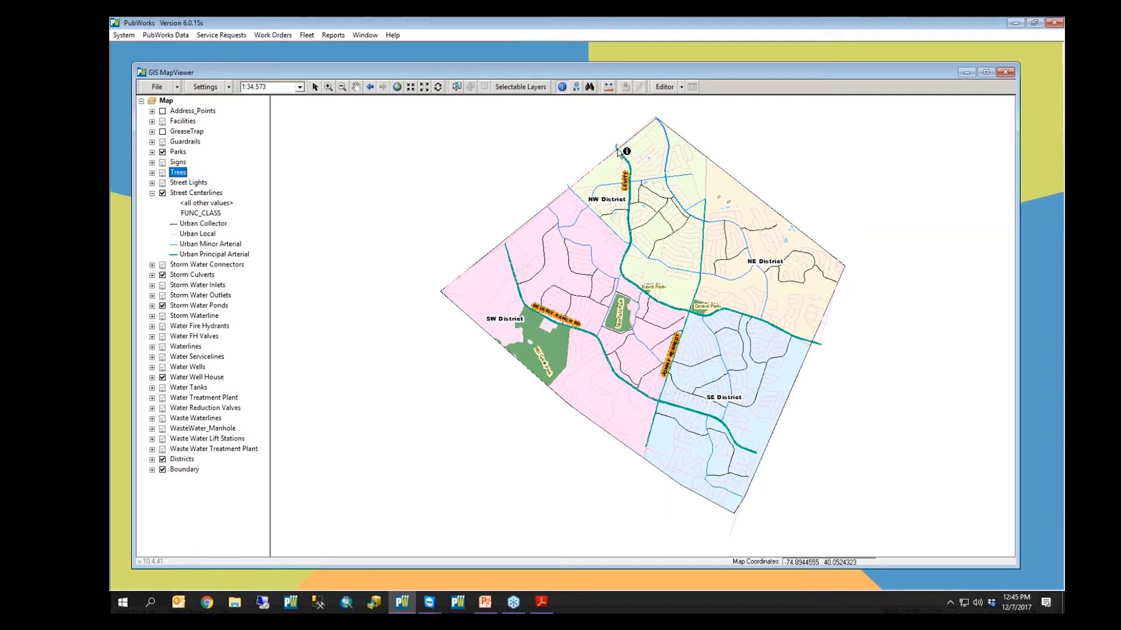
{"action": "left_click", "coordinate": [328, 87]}
{"action": "left_click_drag", "start_coordinate": [632, 186], "coordinate": [678, 237]}
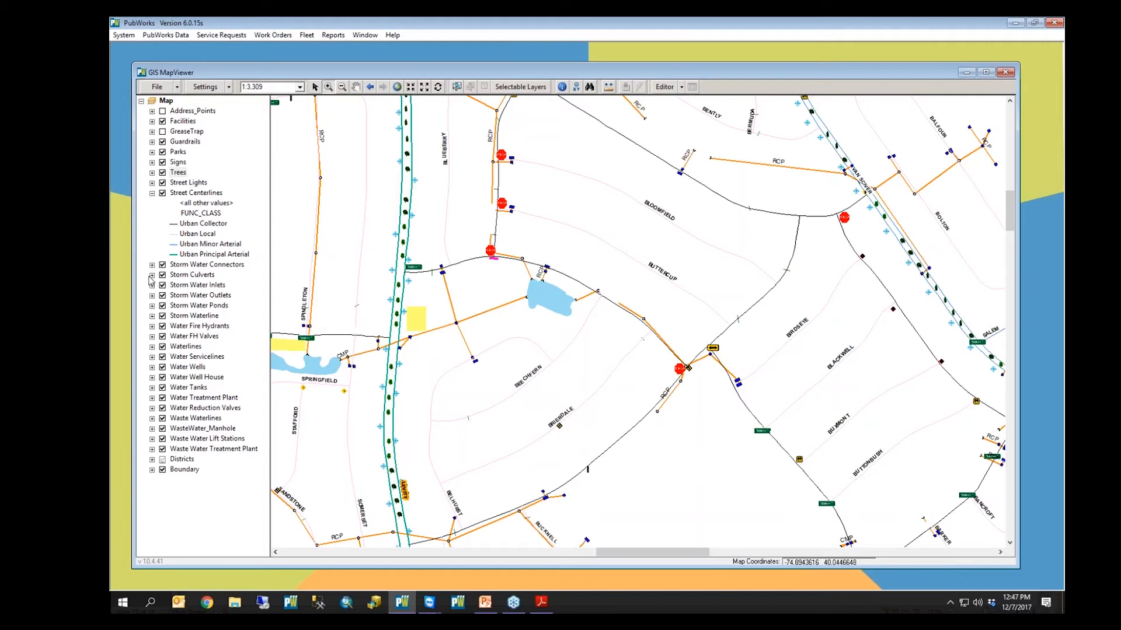
View the legend symbols of the Parks, Signs and Guardrails layers, collapsing each layer again.
{"action": "left_click", "coordinate": [153, 153]}
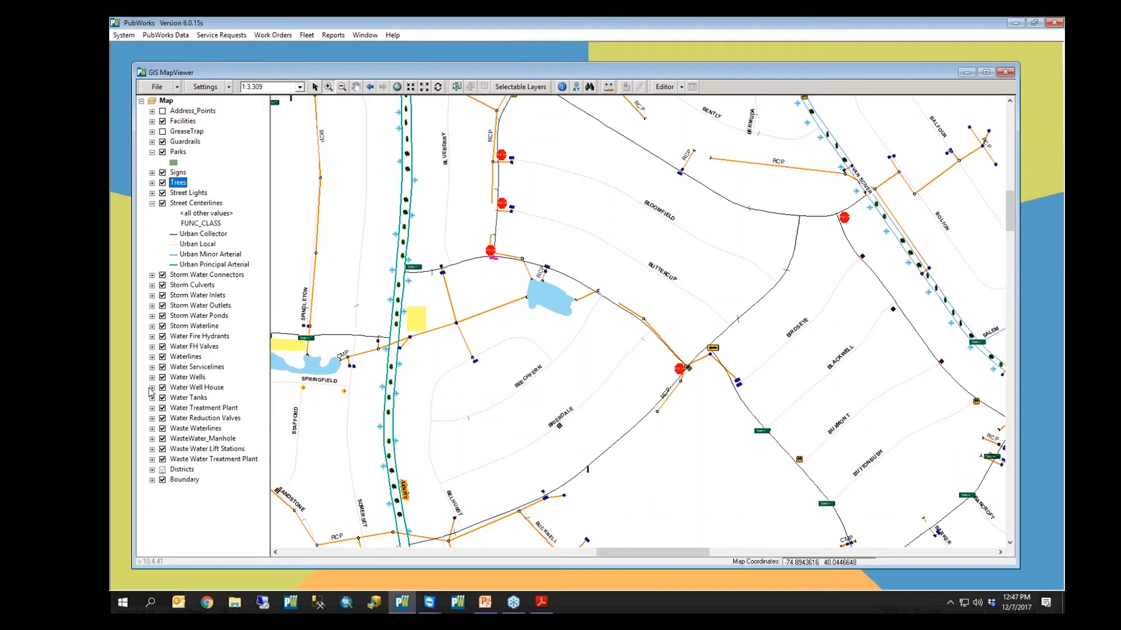
{"action": "left_click", "coordinate": [152, 154]}
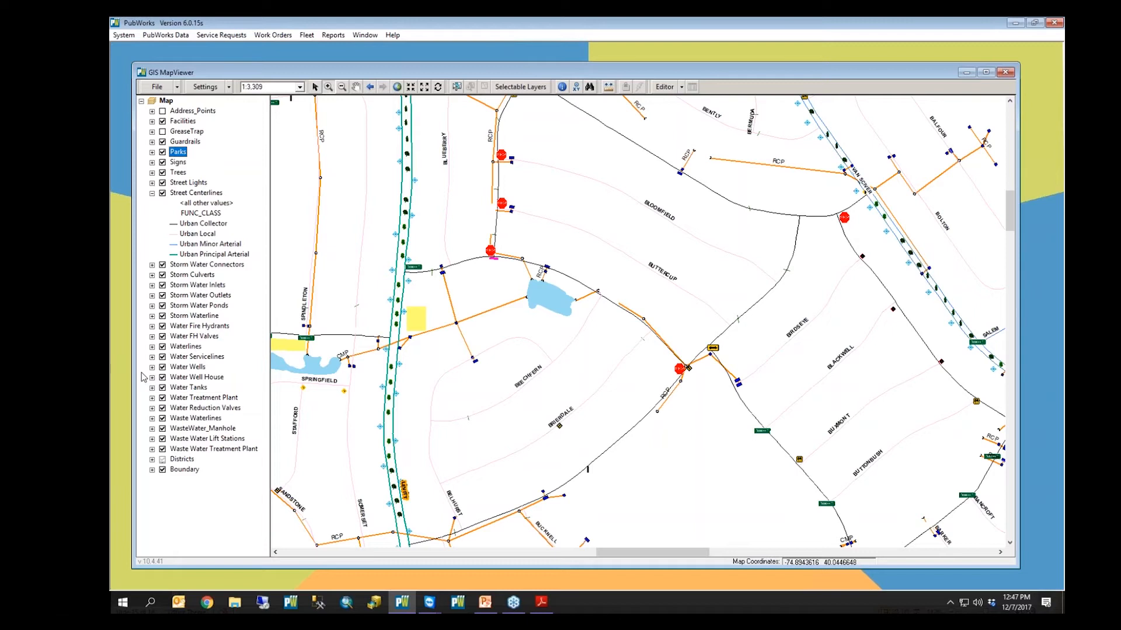
{"action": "left_click", "coordinate": [152, 153]}
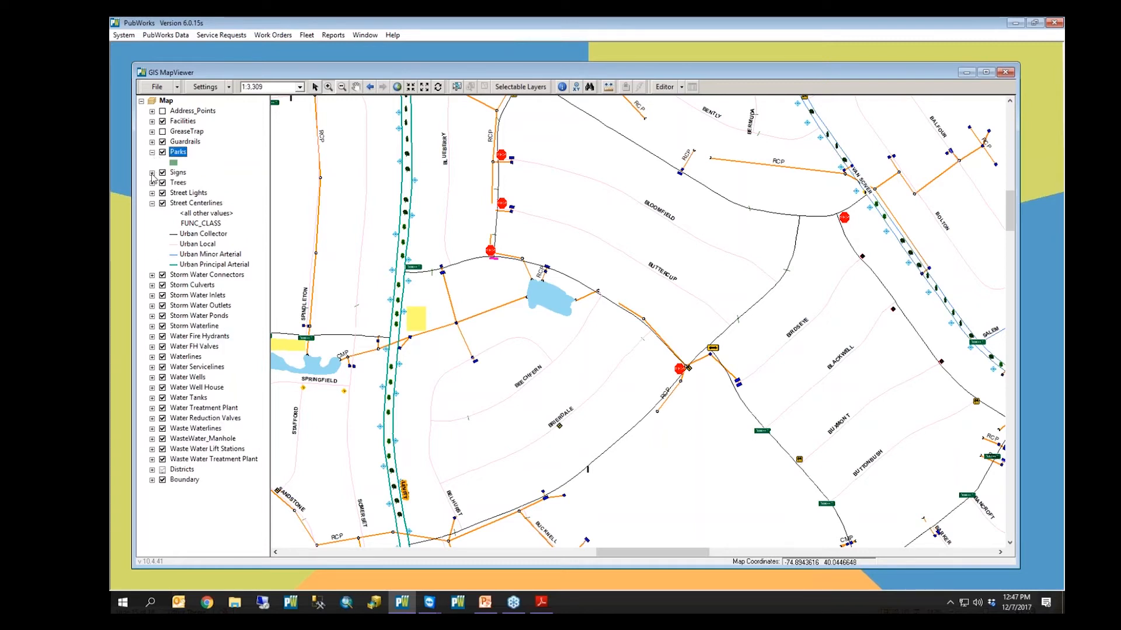
{"action": "left_click", "coordinate": [151, 173]}
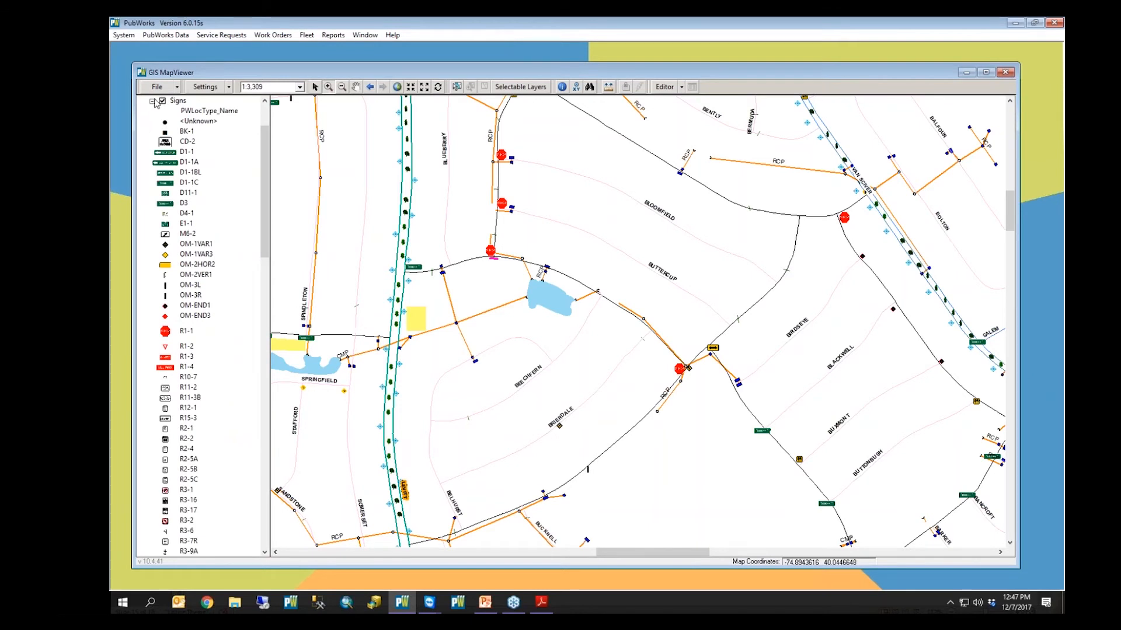
{"action": "double_click", "coordinate": [171, 101]}
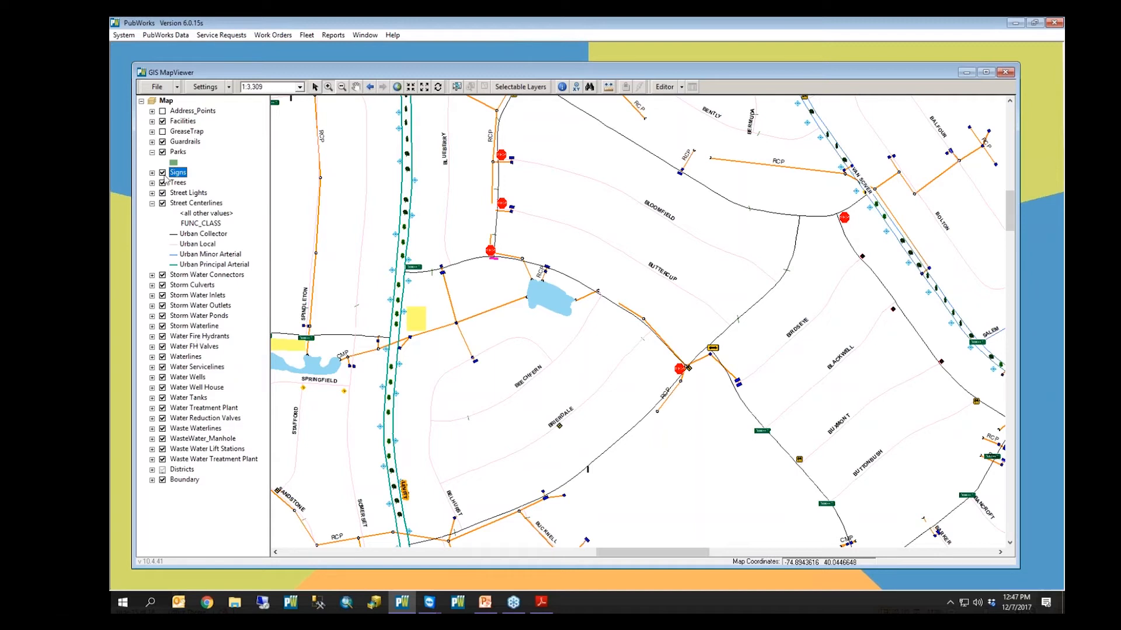
{"action": "left_click", "coordinate": [152, 152]}
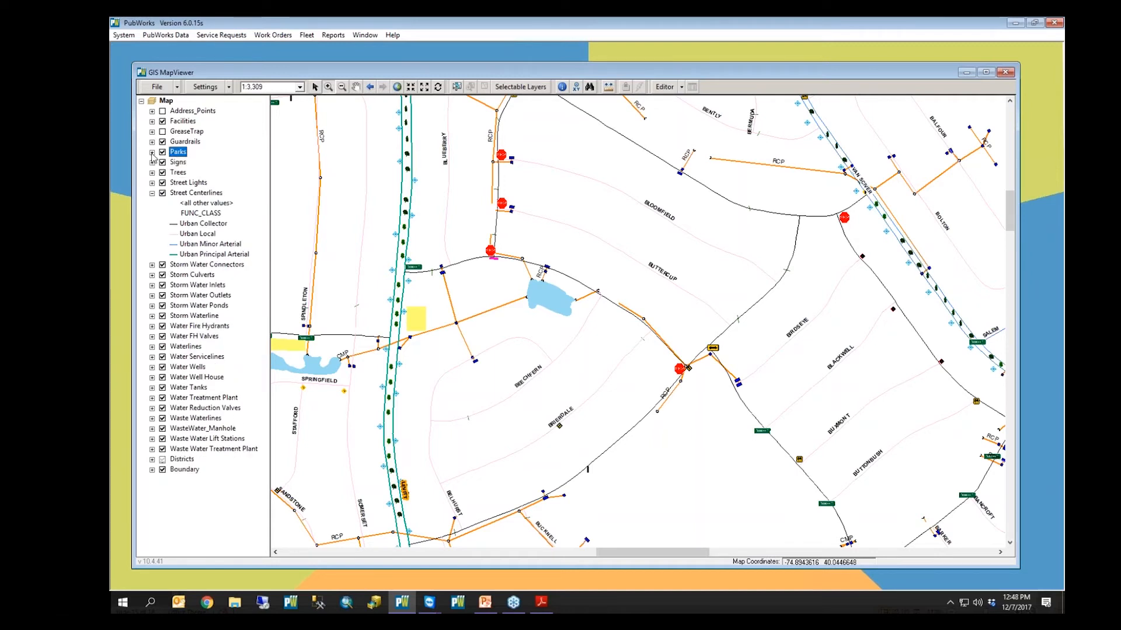
{"action": "left_click", "coordinate": [152, 142]}
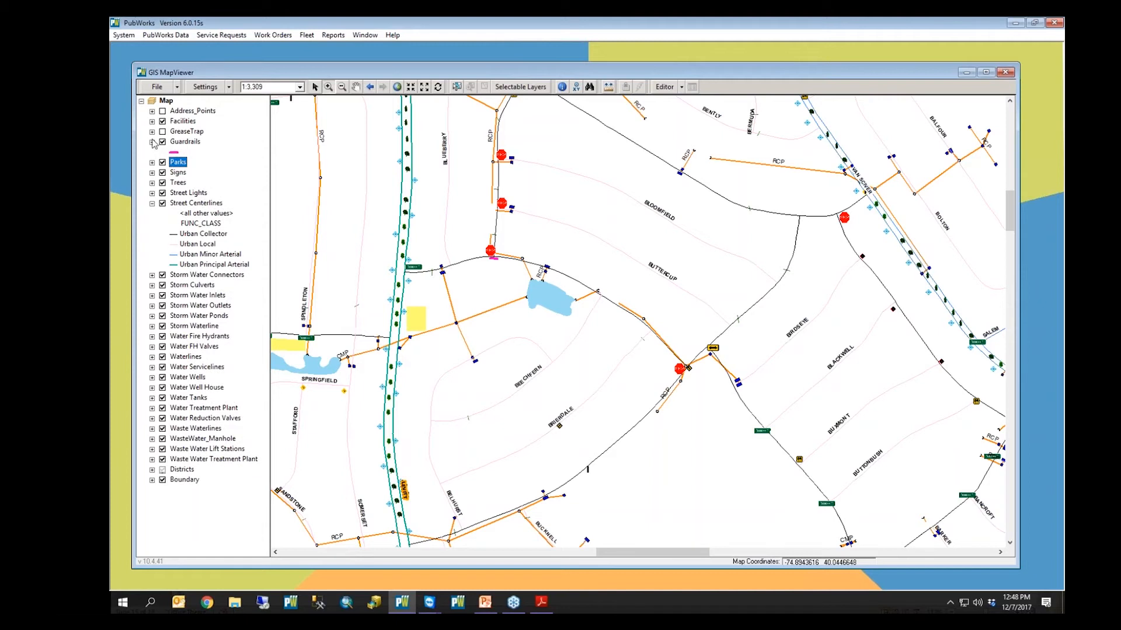
{"action": "left_click", "coordinate": [152, 141]}
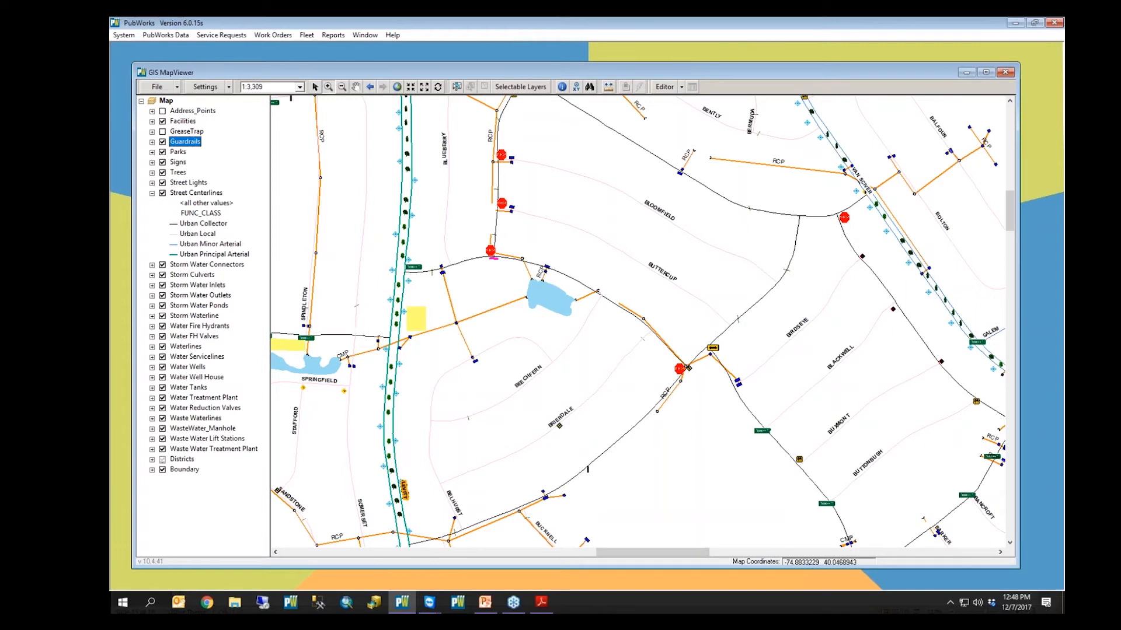
Switch to the UC_MapViewer.ppt presentation in PowerPoint.
{"action": "mouse_move", "coordinate": [431, 604]}
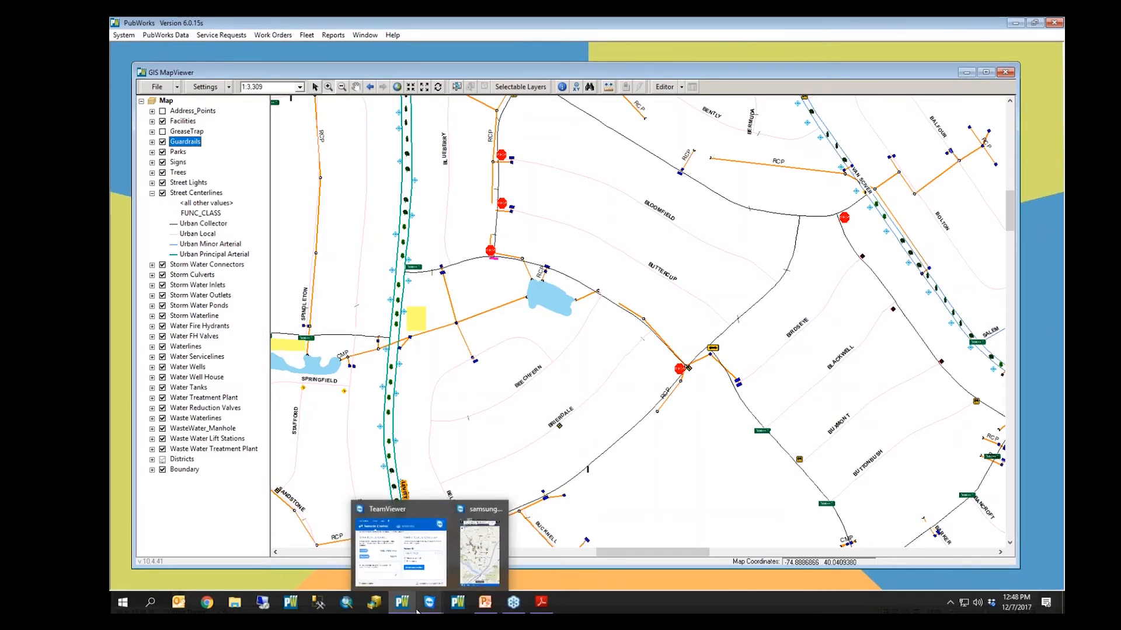
{"action": "left_click", "coordinate": [485, 607]}
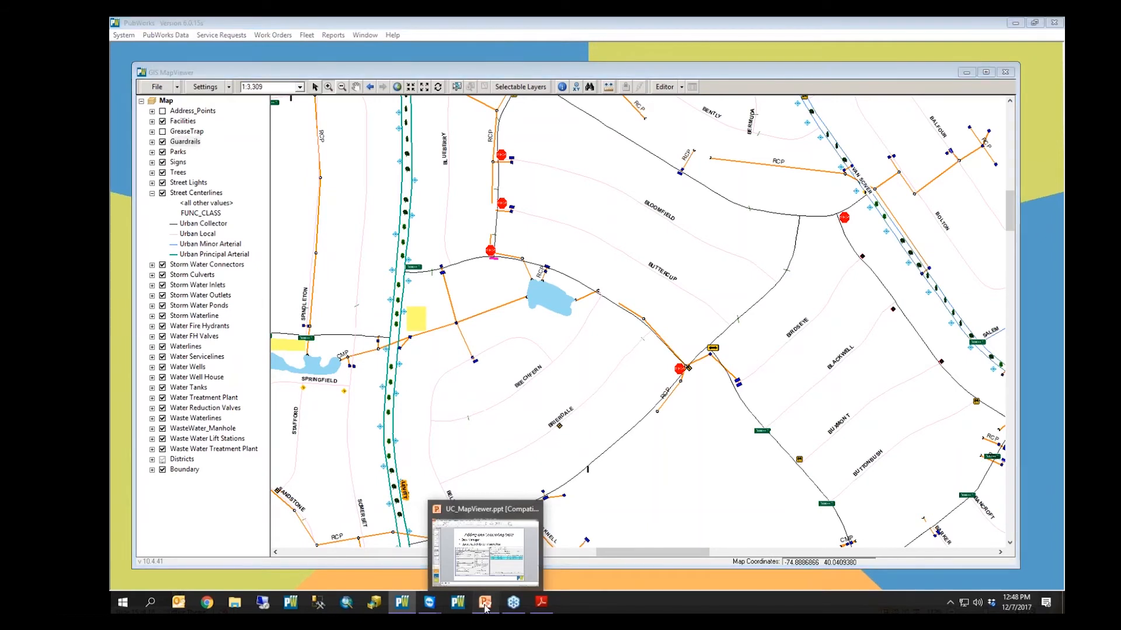